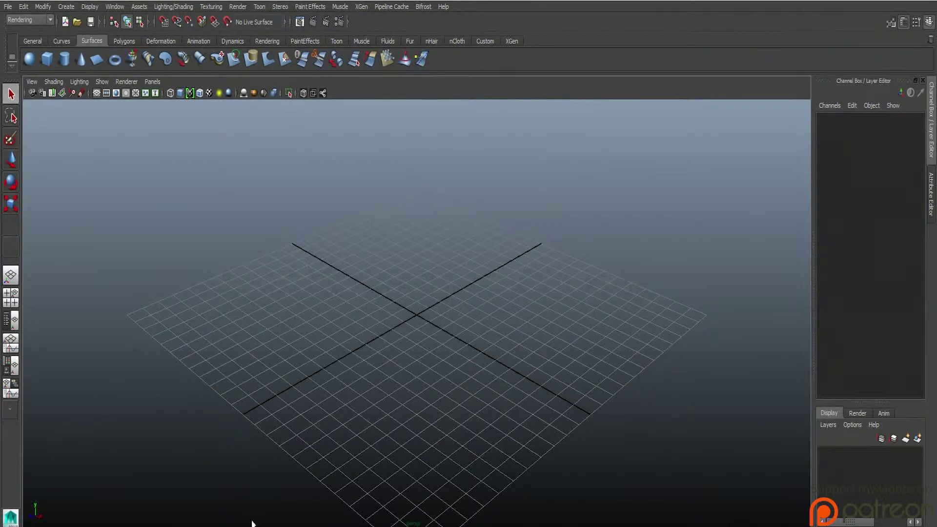
left_click(114, 7)
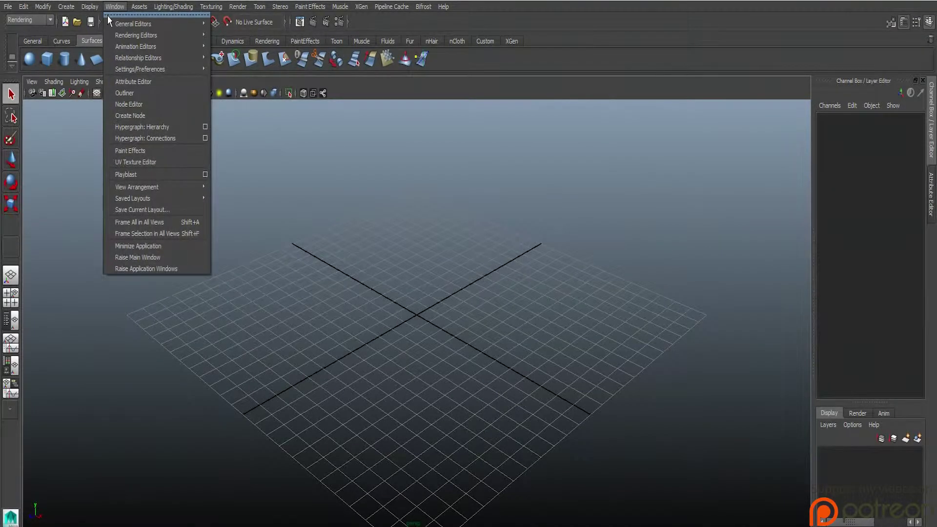
mouse_move(90, 7)
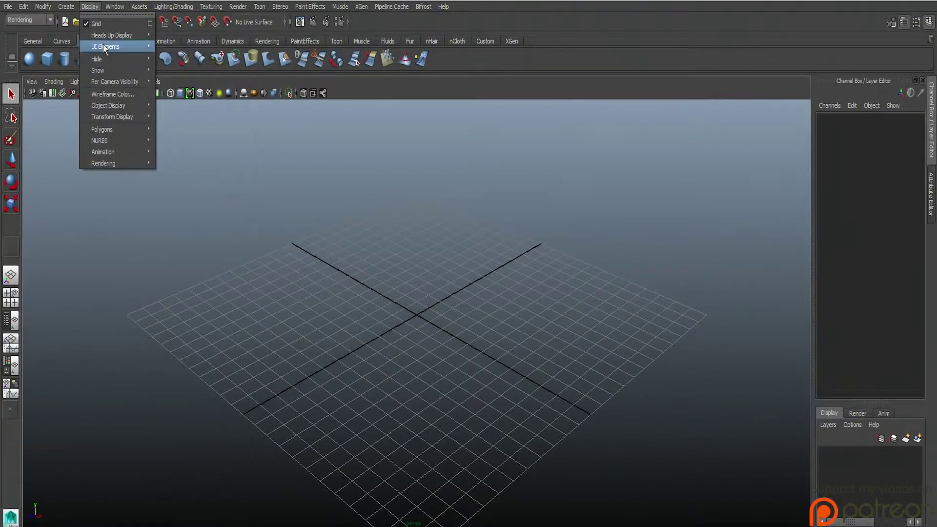
mouse_move(104, 47)
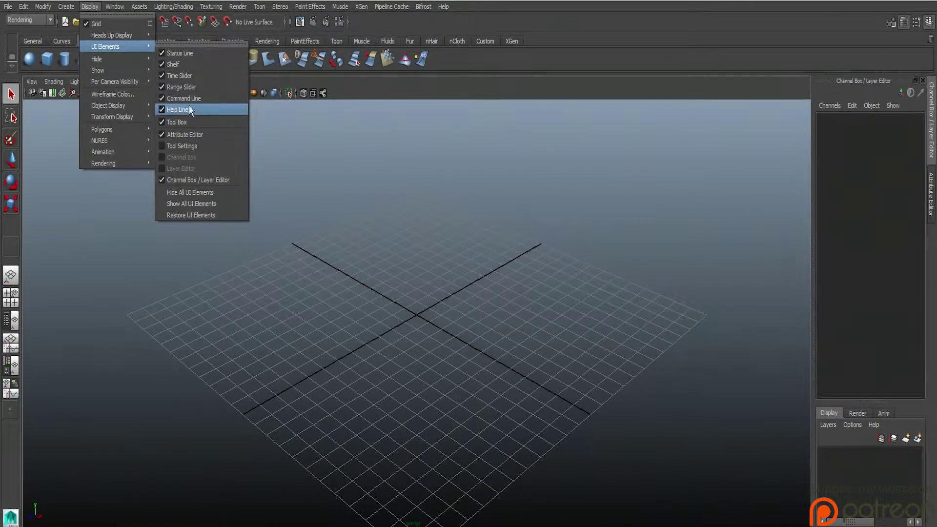
left_click(180, 6)
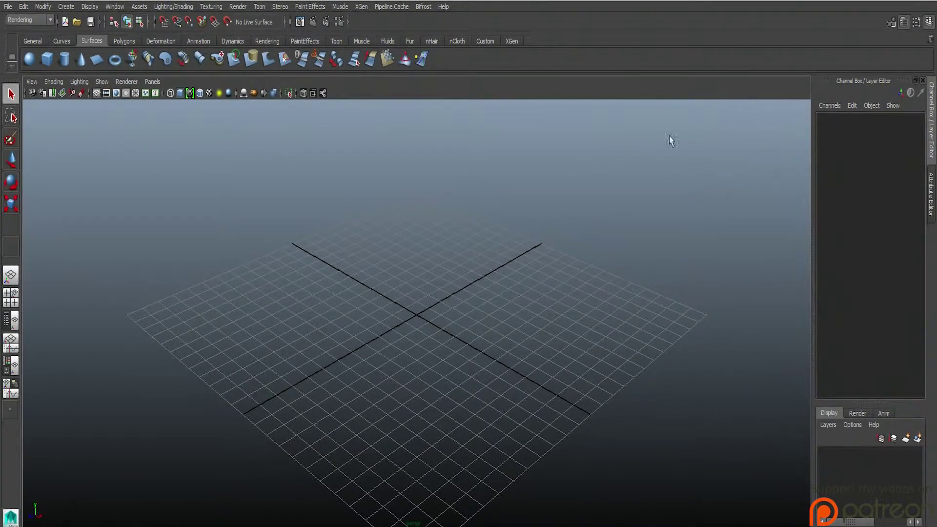
Step: Switch the perspective viewport's renderer to Legacy Default Viewport and turn the empty scene through several ViewCube directions, including the top view
left_click(127, 82)
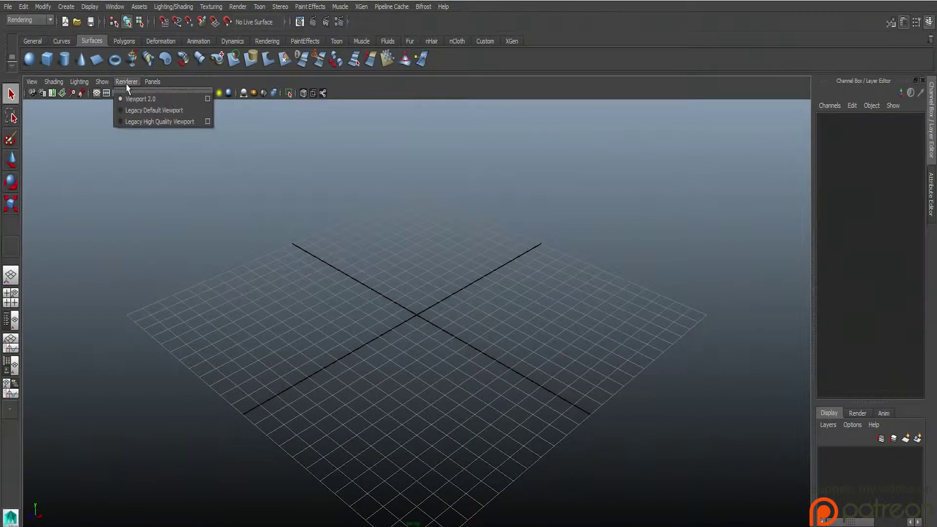
left_click(154, 110)
left_click(784, 123)
left_click(788, 150)
left_click(787, 150)
left_click(787, 150)
left_click(785, 112)
left_click(794, 115)
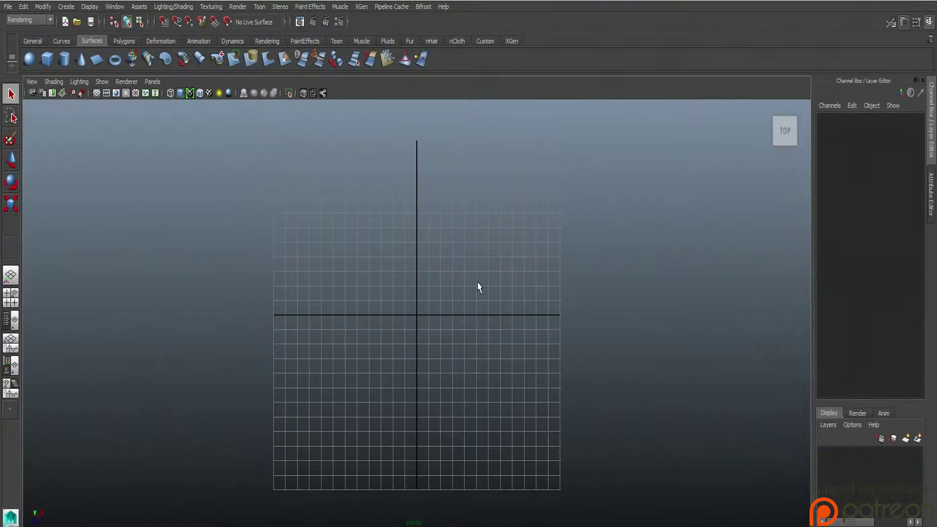
mouse_move(477, 282)
left_mouse_down("alt")
mouse_move(488, 232)
mouse_move(468, 293)
left_mouse_up("alt")
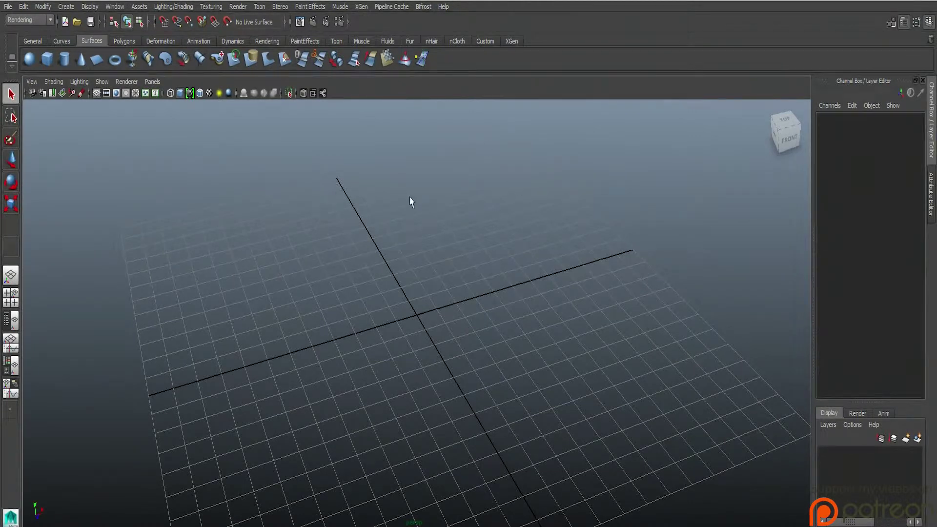
Step: Place an interactive polygon cube with scale 1 on the far half of the grid, at about X 0.45, Z -7.1
left_click(124, 43)
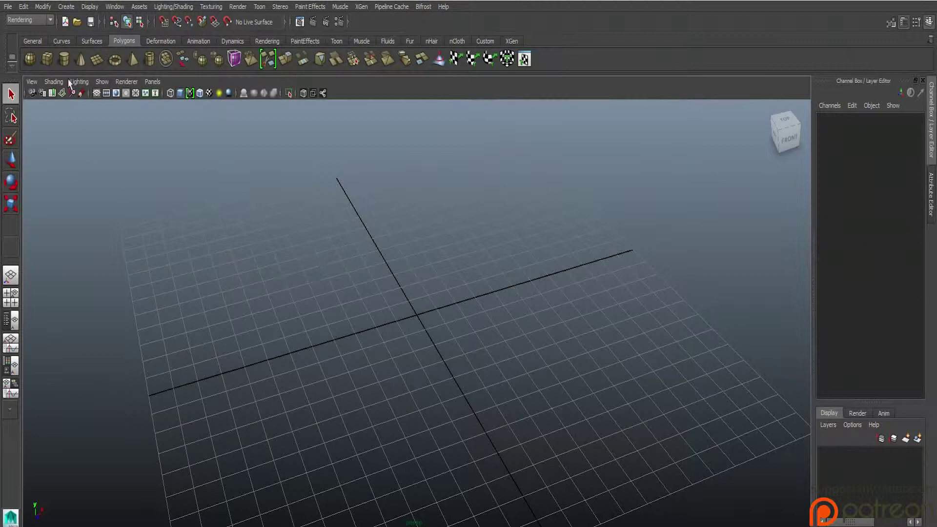
left_click(46, 59)
left_click(368, 237)
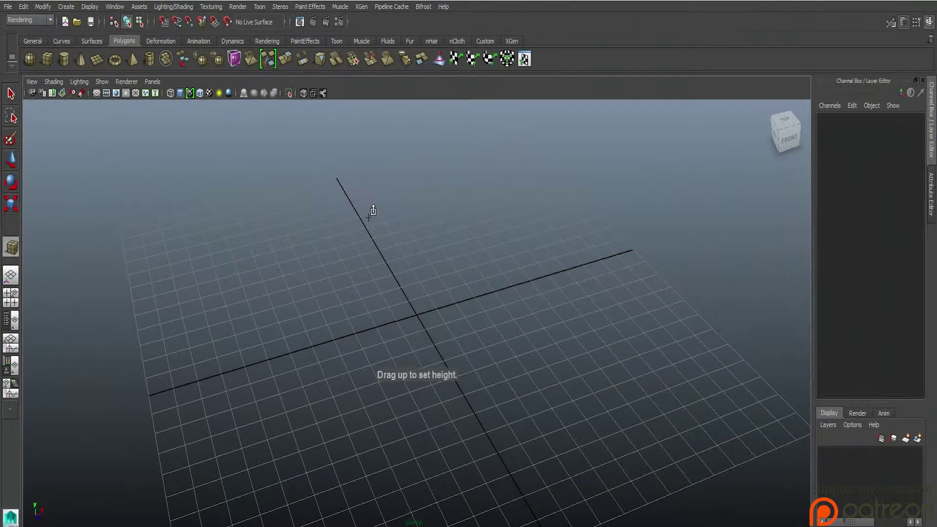
left_click(366, 231)
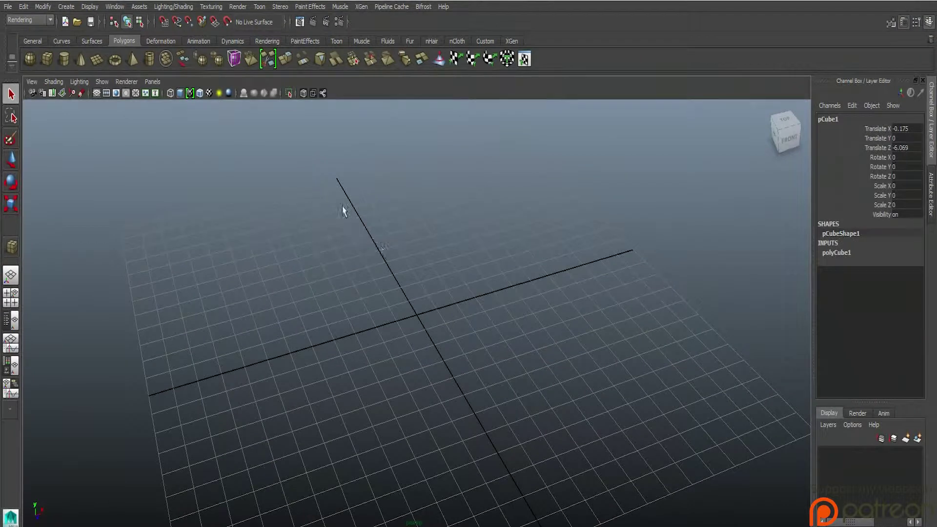
left_click(47, 59)
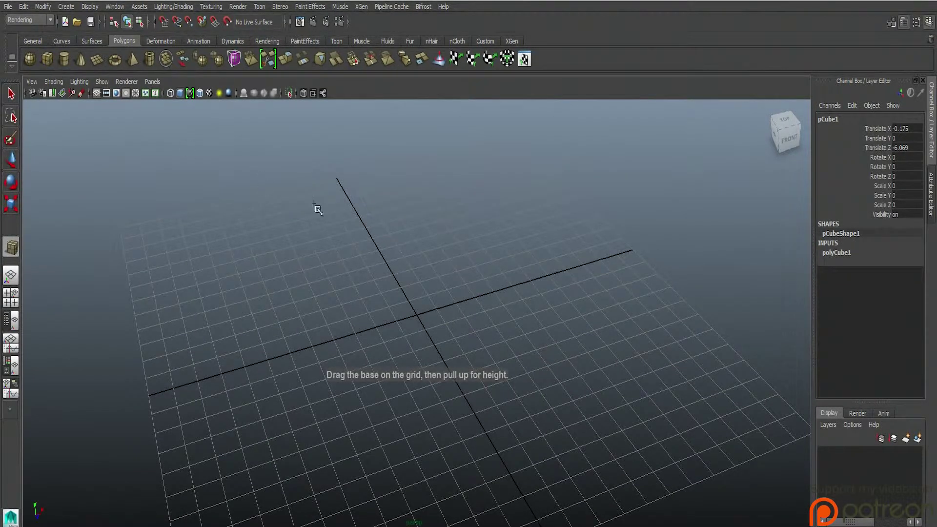
left_click(376, 227)
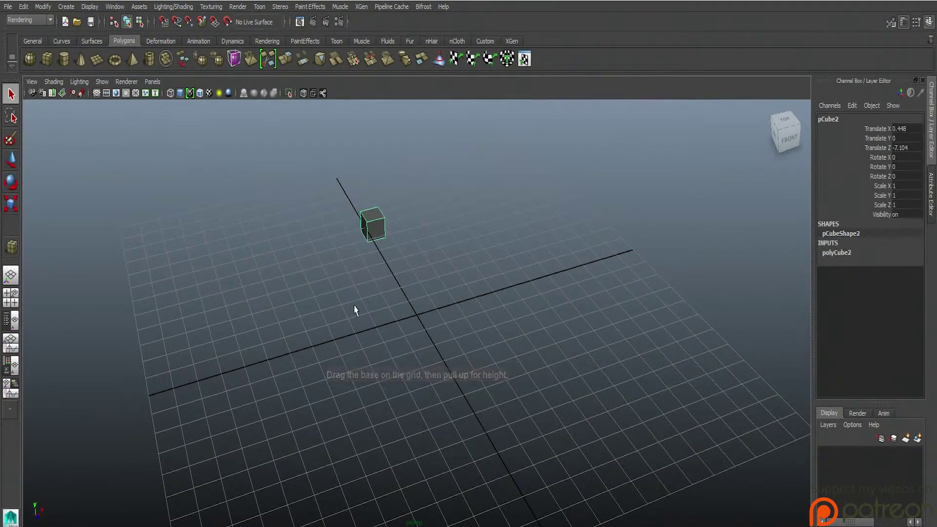
Step: Place a NURBS sphere with scale 1 near the grid centre, at about X -0.06, Z -2.1
left_click(84, 43)
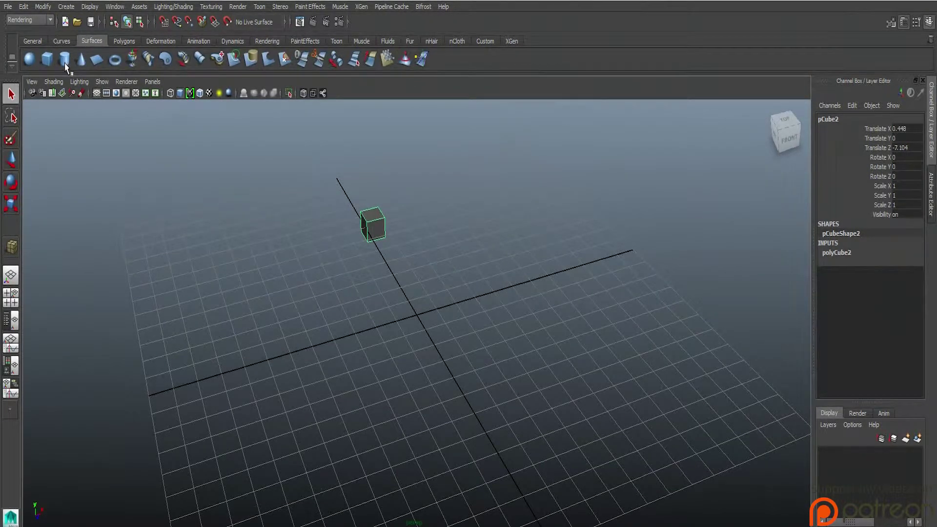
left_click(29, 59)
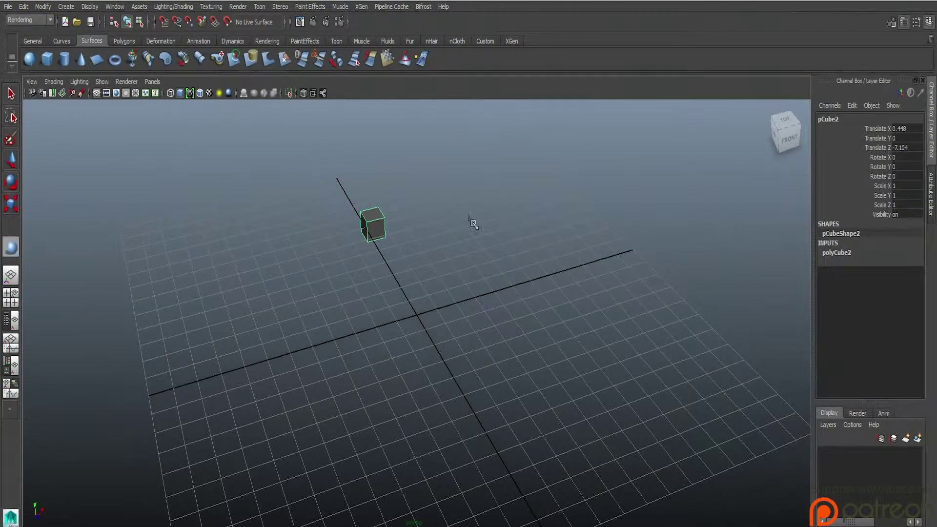
left_click(404, 295)
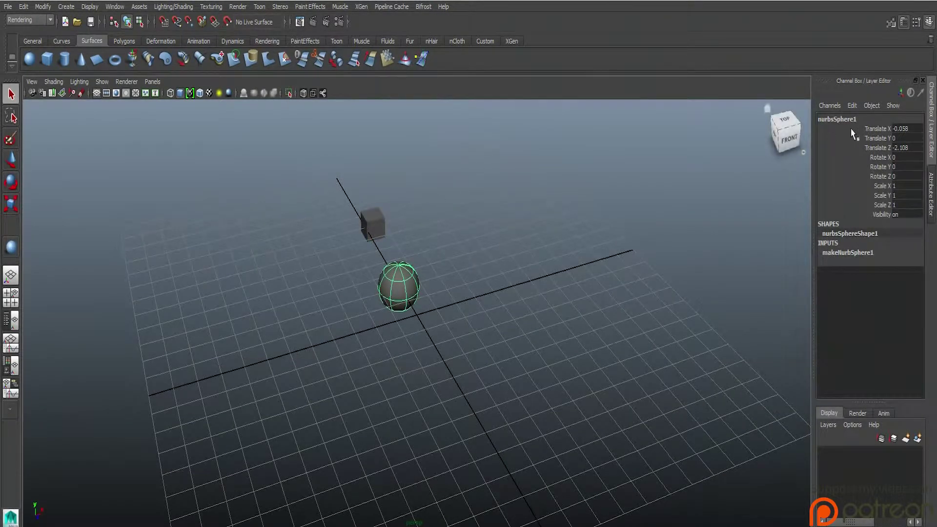
Step: Put the NURBS sphere into component editing with its control vertices displayed
scroll(359, 223, "up", 3)
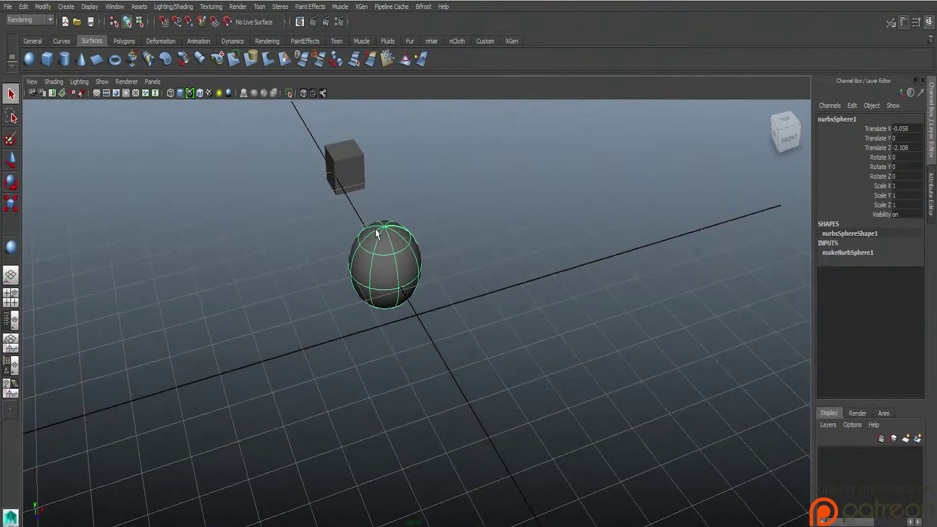
middle_click_drag(381, 215, 437, 286, "alt")
scroll(439, 290, "up", 4)
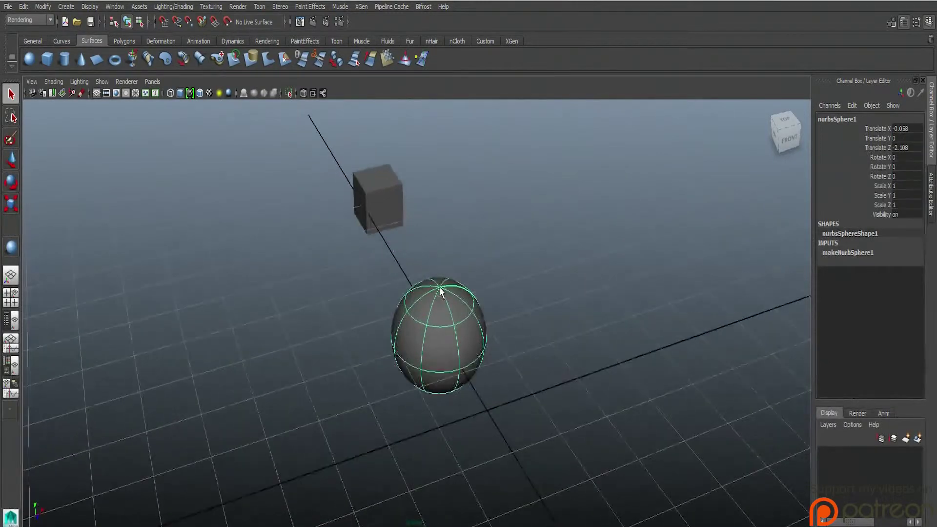
left_click_drag(394, 287, 334, 301, "alt")
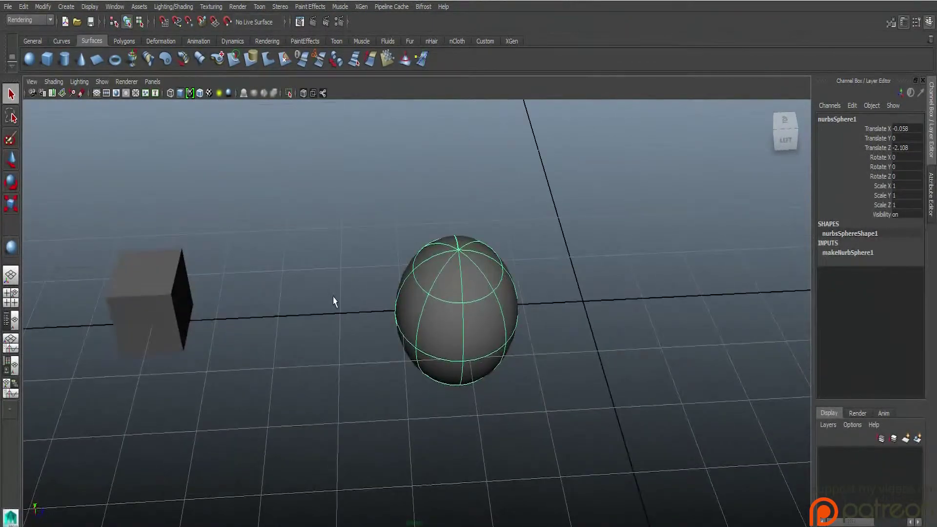
left_click(141, 26)
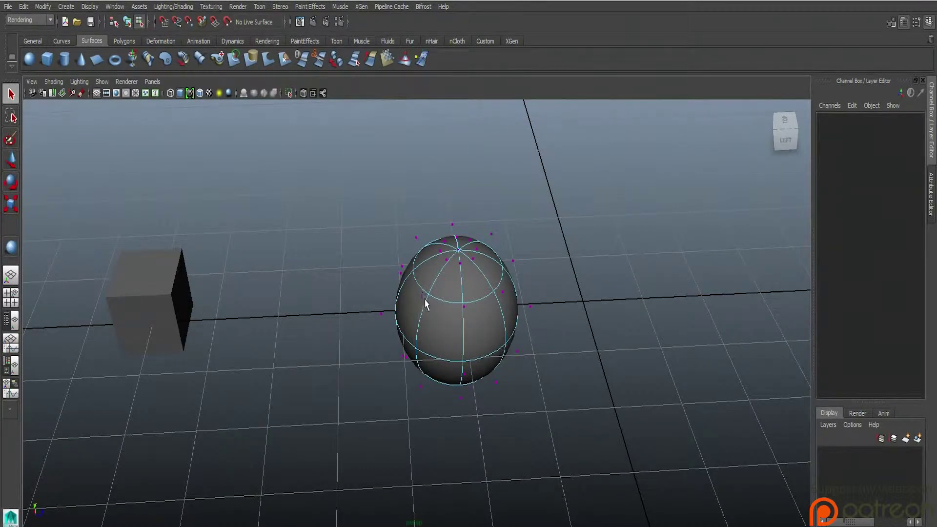
right_click(437, 315)
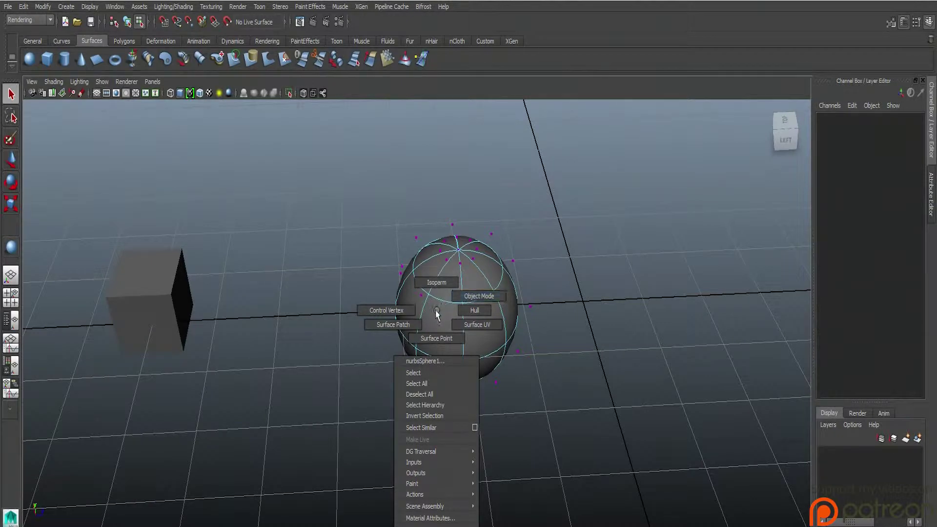
left_click(386, 310)
right_click_drag(448, 326, 427, 309)
left_click(461, 324)
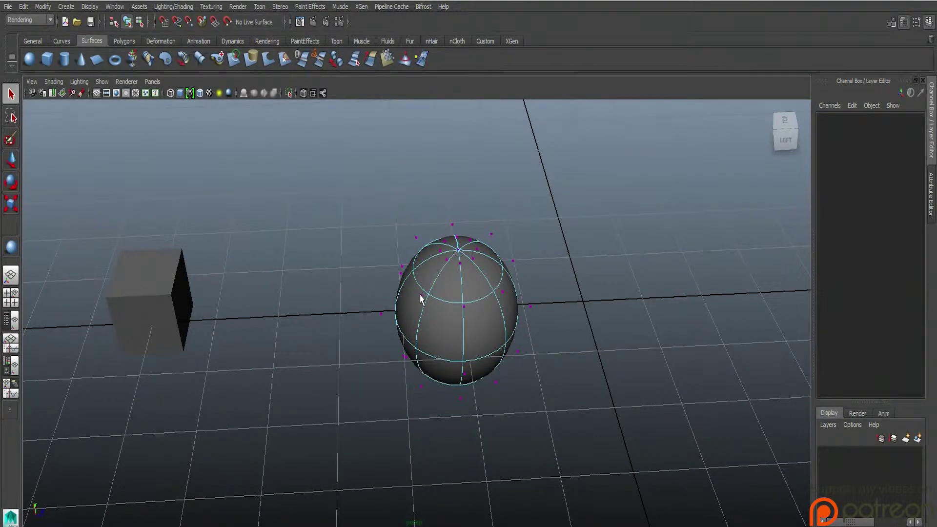
Step: Pull one upper control vertex on the cube-facing side of the sphere upward and far out toward the cube
left_click(420, 296)
key("w")
left_click_drag(420, 256, 411, 157)
left_click_drag(466, 194, 297, 201)
Step: Move the control vertex at the middle of the sphere's near side down and slightly sideways, toward the sphere's base
left_click(465, 307)
left_click(464, 305)
left_click_drag(517, 306, 581, 304)
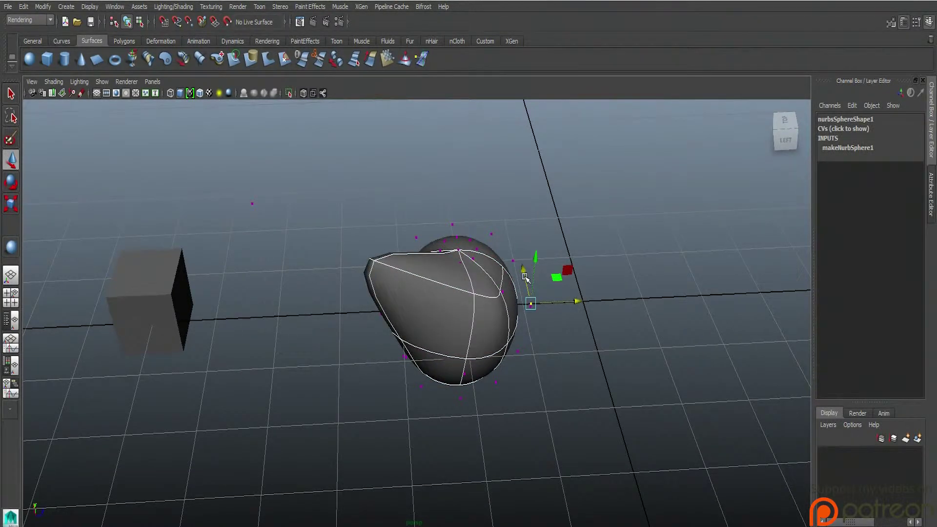
left_click_drag(521, 271, 542, 353)
left_click_drag(594, 392, 544, 391)
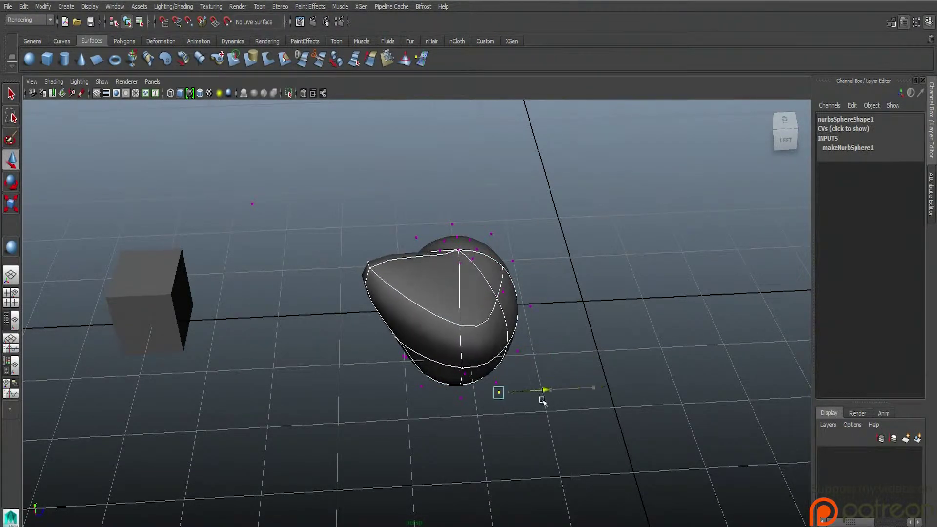
Step: Select the group of control vertices on the sphere's cube-facing side and scale them up uniformly
left_click(504, 293)
left_click_drag(356, 413, 429, 205)
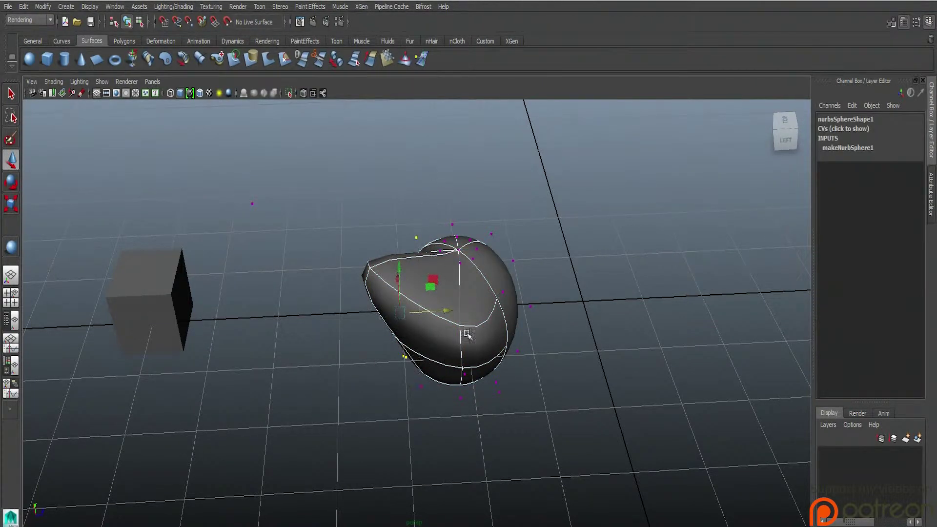
key("e")
key("r")
left_click_drag(325, 449, 438, 190)
left_click_drag(331, 427, 448, 178)
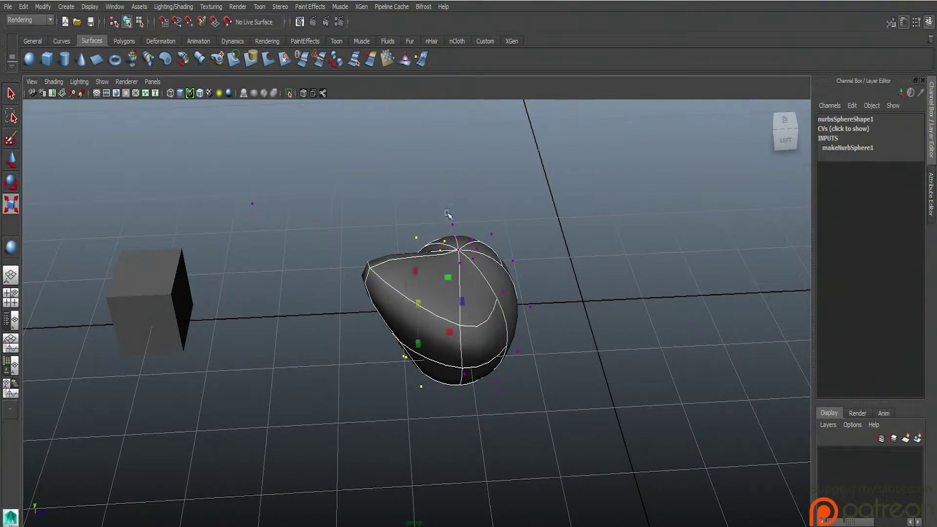
left_click_drag(415, 305, 476, 294)
key("e")
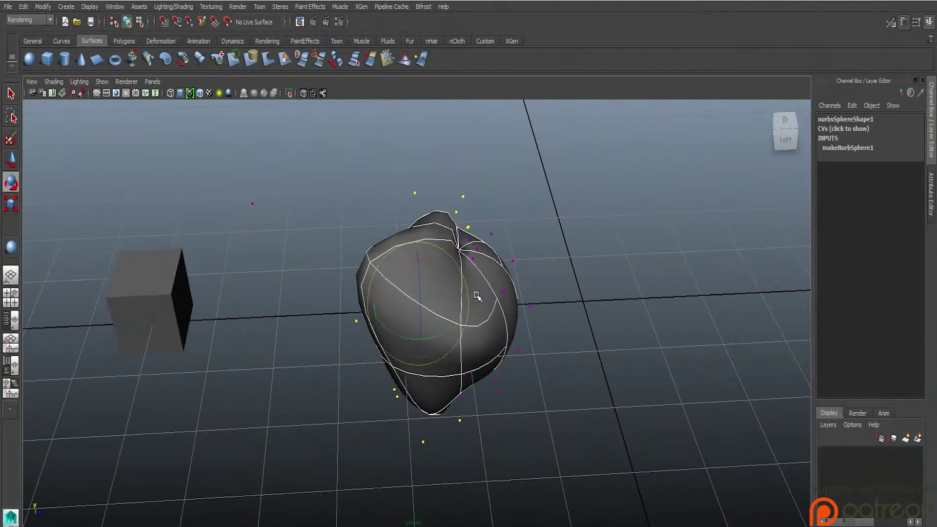
key("q")
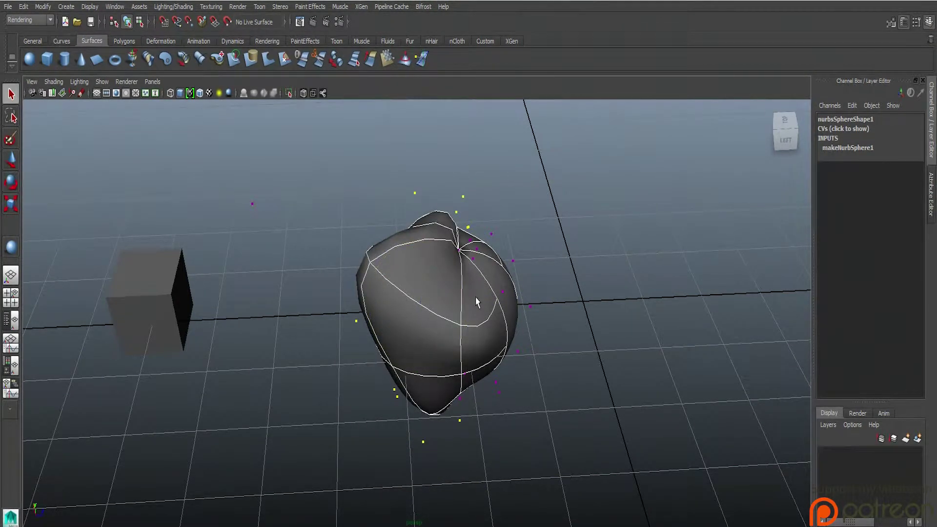
key("e")
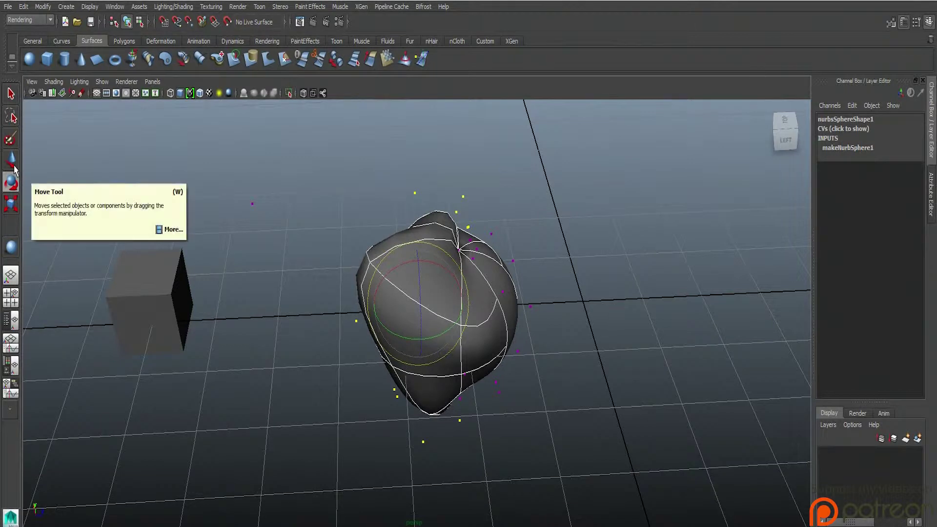
left_click(11, 161)
key("r")
key("q")
key("w")
key("e")
Step: Move the selected group of sphere control vertices upward and rotate it to twist the deformed surface
key("r")
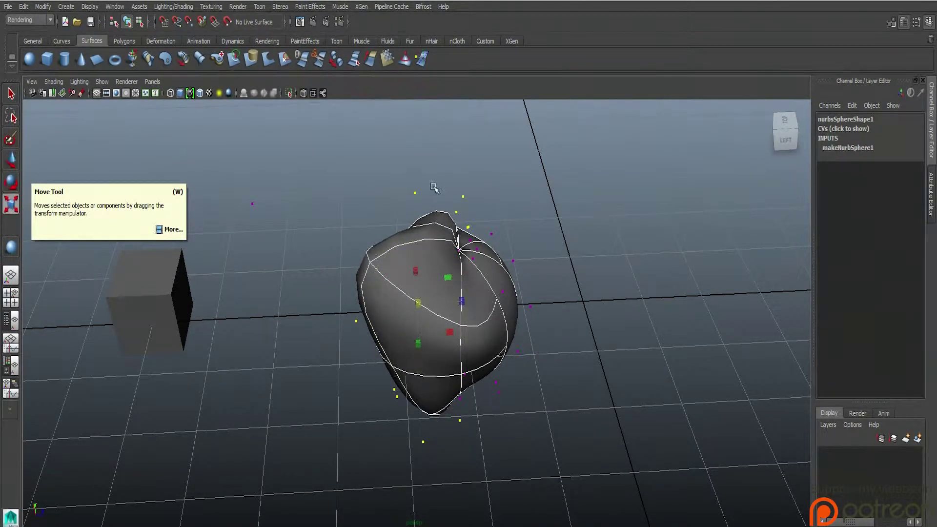
left_click_drag(418, 304, 416, 215)
key("w")
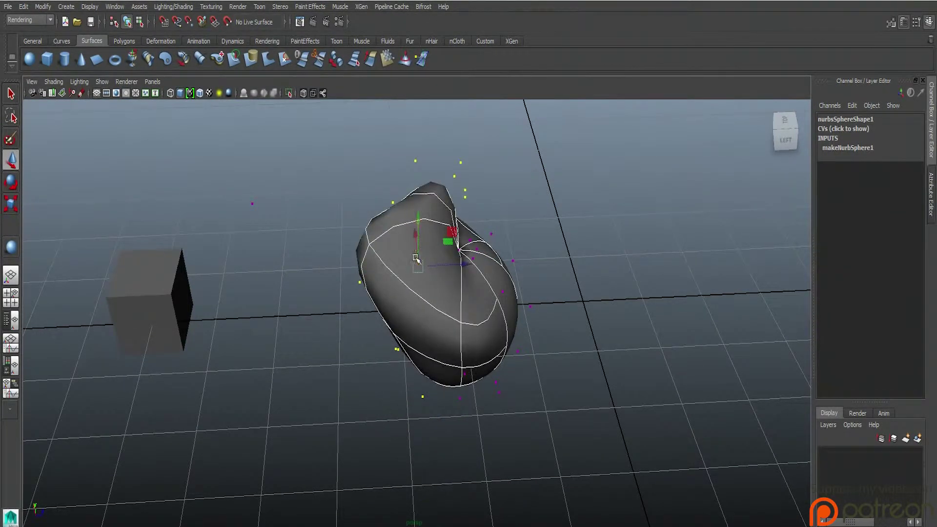
key("e")
left_click_drag(371, 244, 376, 266)
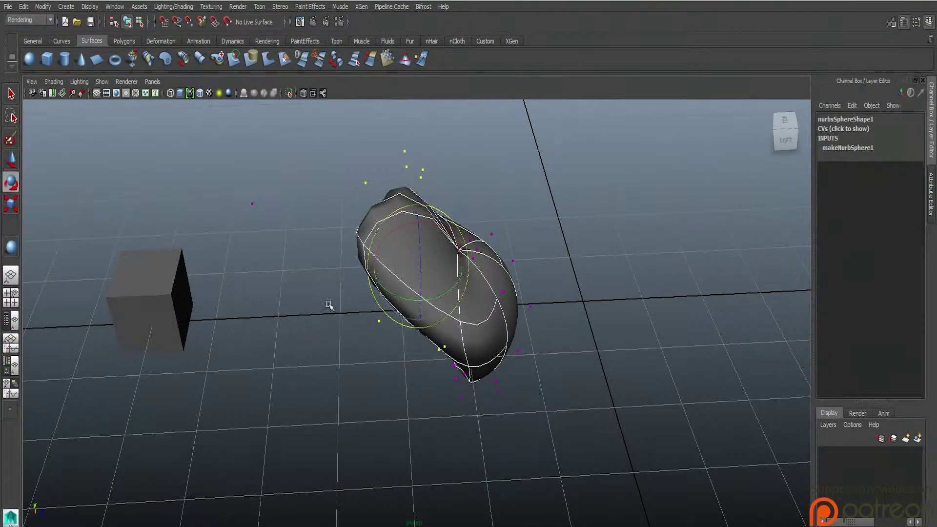
Step: Switch the polygon cube to vertex editing and pull its near upper corner vertex downward and out toward the deformed sphere
left_click(142, 307)
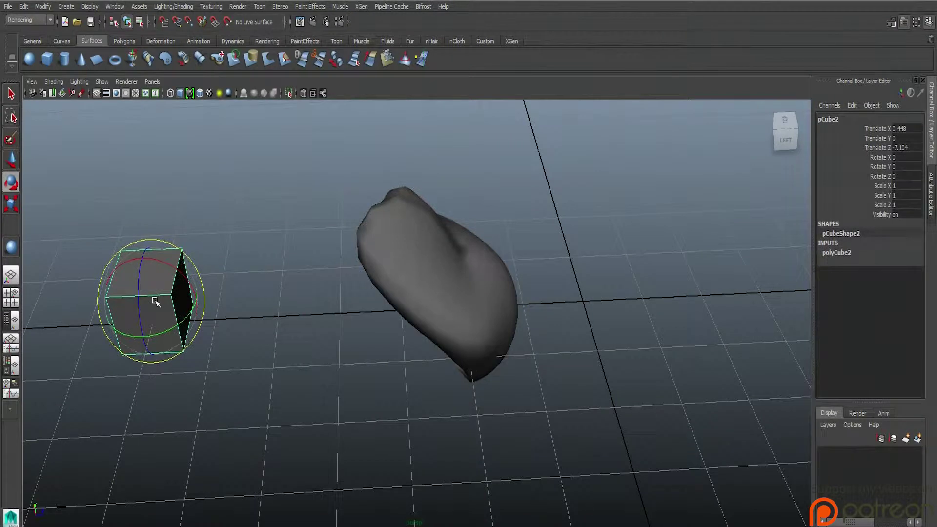
key("q")
right_click_drag(158, 307, 102, 316)
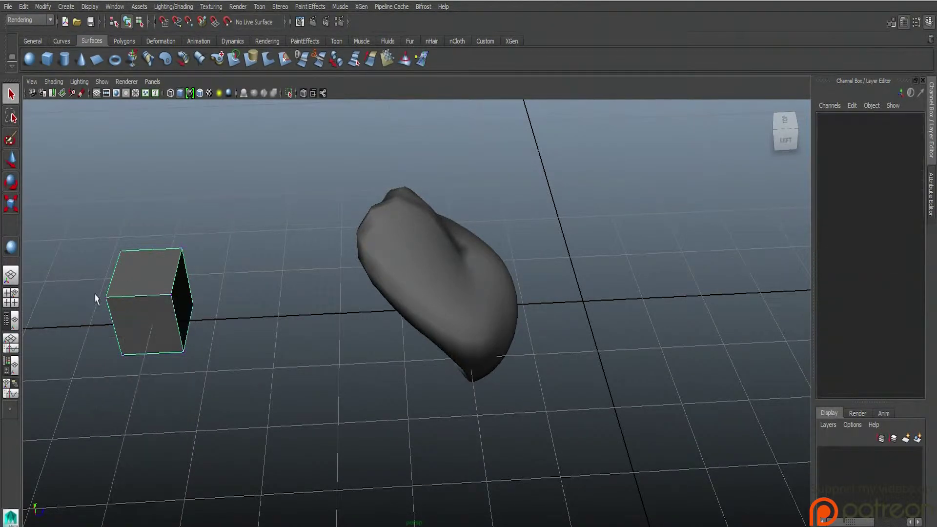
left_click(167, 301)
key("w")
mouse_move(220, 295)
left_mouse_down()
mouse_move(205, 306)
mouse_move(268, 304)
mouse_move(213, 300)
left_mouse_up()
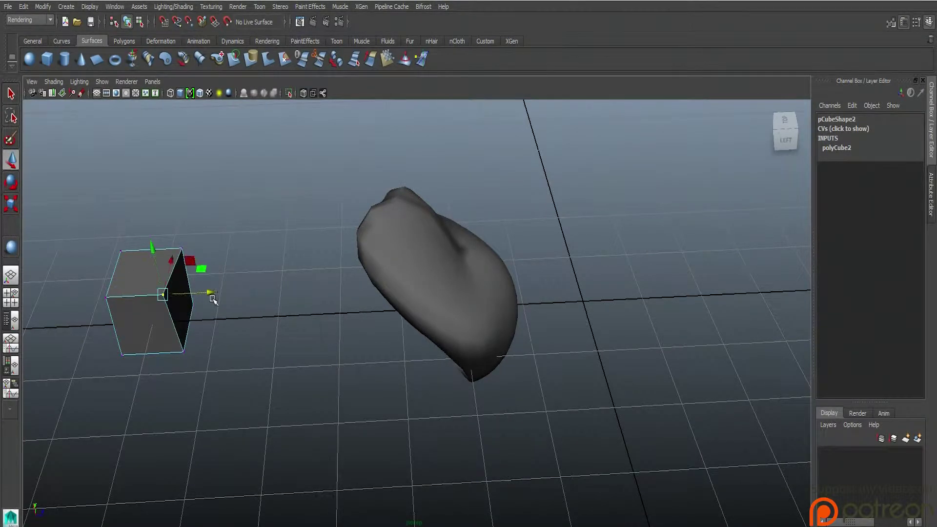
left_click_drag(172, 264, 163, 295)
left_click_drag(197, 326, 250, 324)
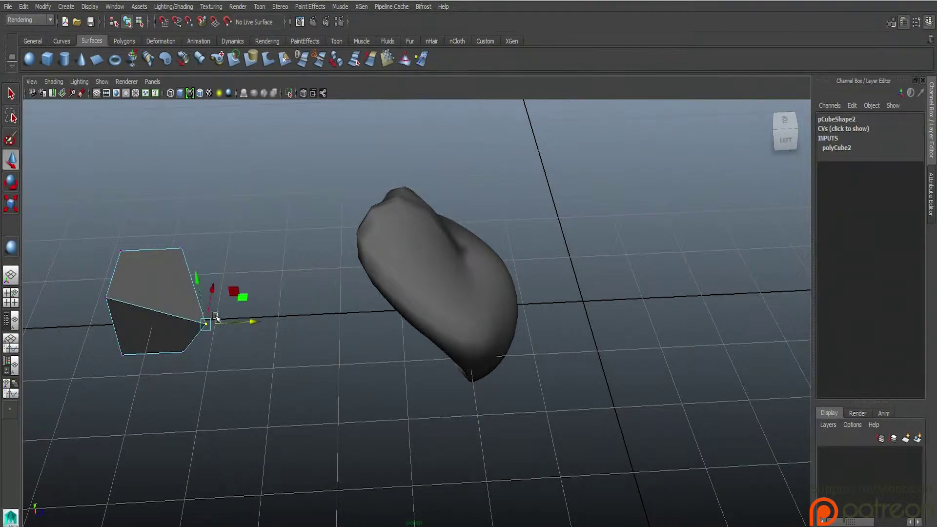
Step: Undo the moves of the cube's near upper corner vertex and deselect it
left_click_drag(201, 285, 190, 214)
left_click_drag(200, 301, 182, 252)
key("ctrl+z")
key("ctrl+z")
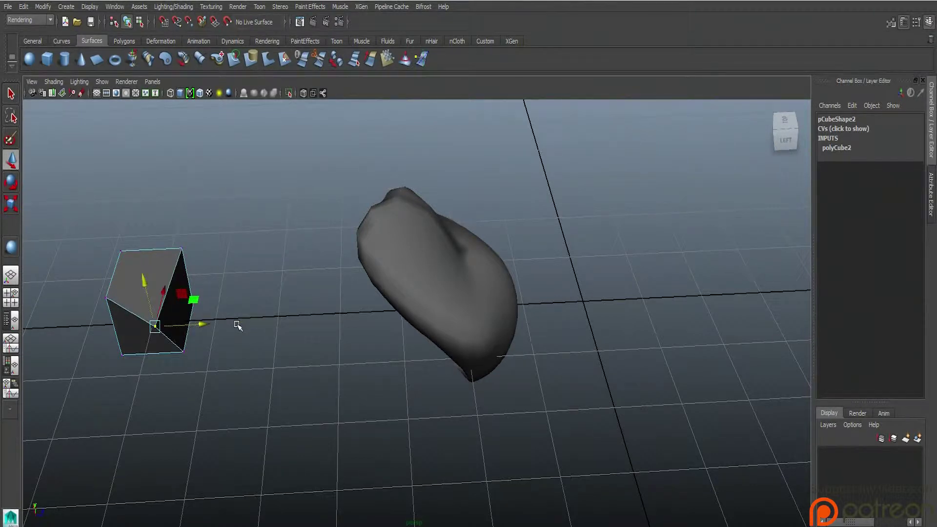
key("ctrl+z")
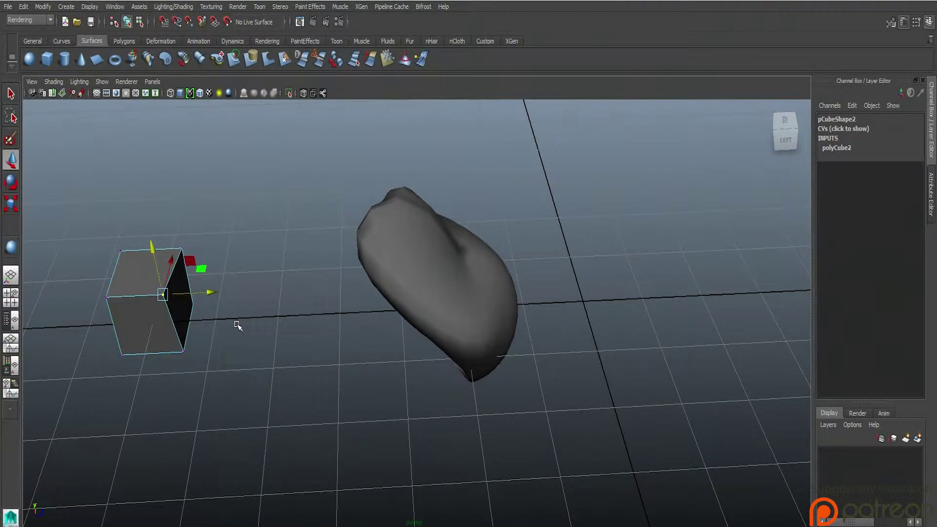
key("ctrl+z")
left_click(247, 328)
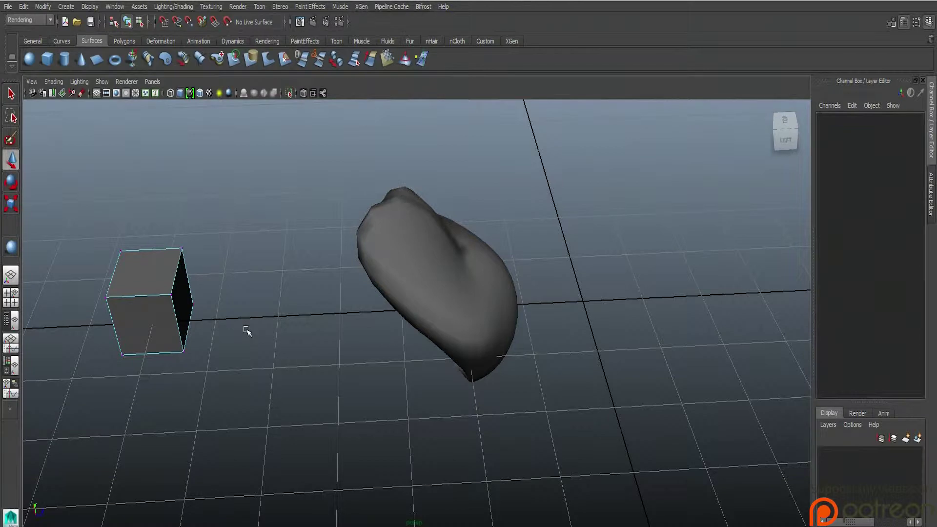
Step: Select the cube's two far upper corner vertices one after the other
key("space")
key("space")
middle_click_drag(212, 307, 316, 307, "alt")
scroll(299, 304, "up", 3)
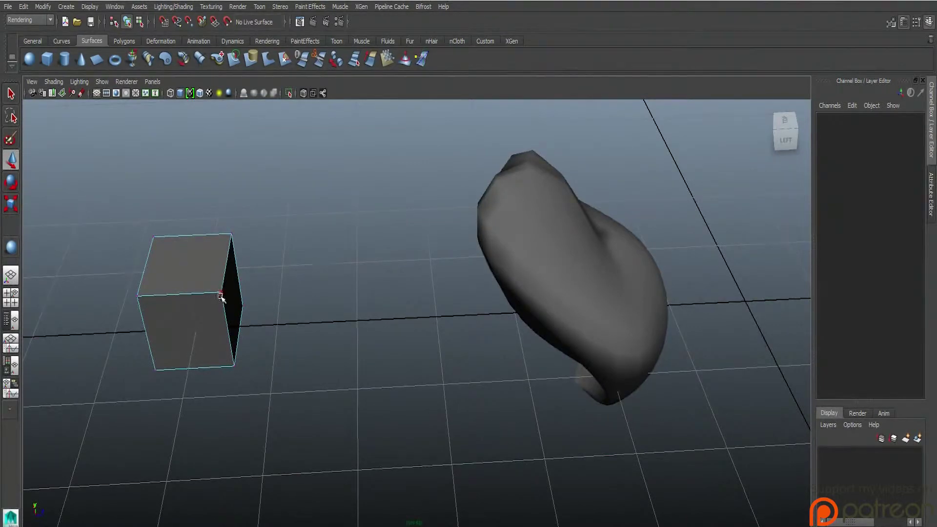
left_click(230, 234)
left_click(156, 237)
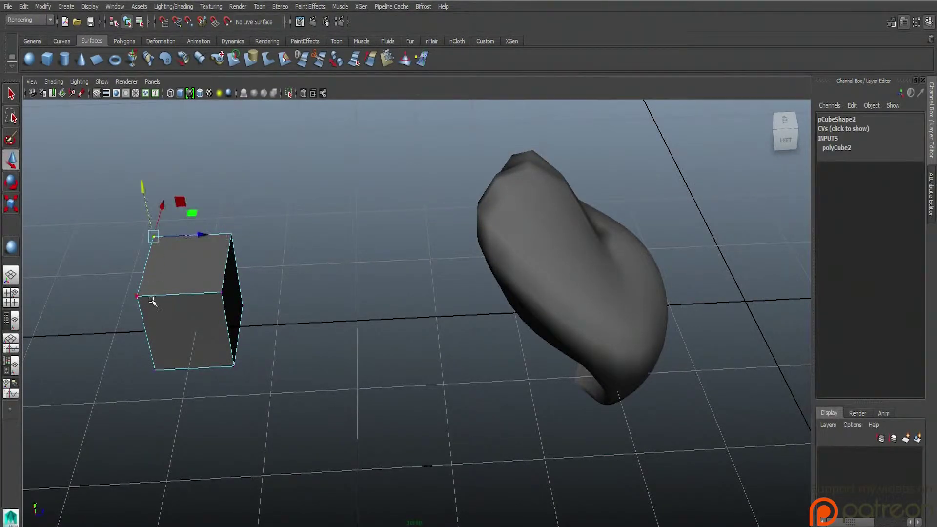
Step: Switch the cube to edge selection and select the upper edge of its near side
left_click_drag(183, 320, 366, 236, "alt")
right_click(284, 309)
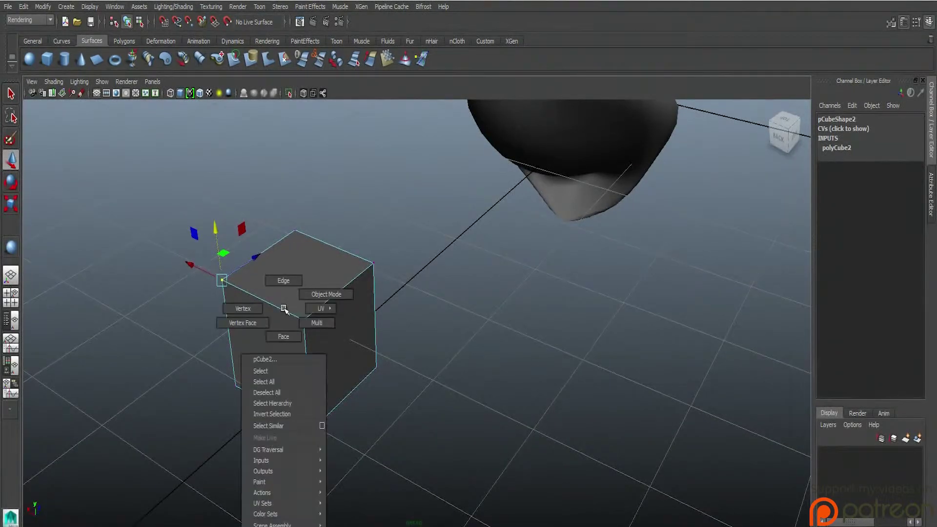
left_click(283, 280)
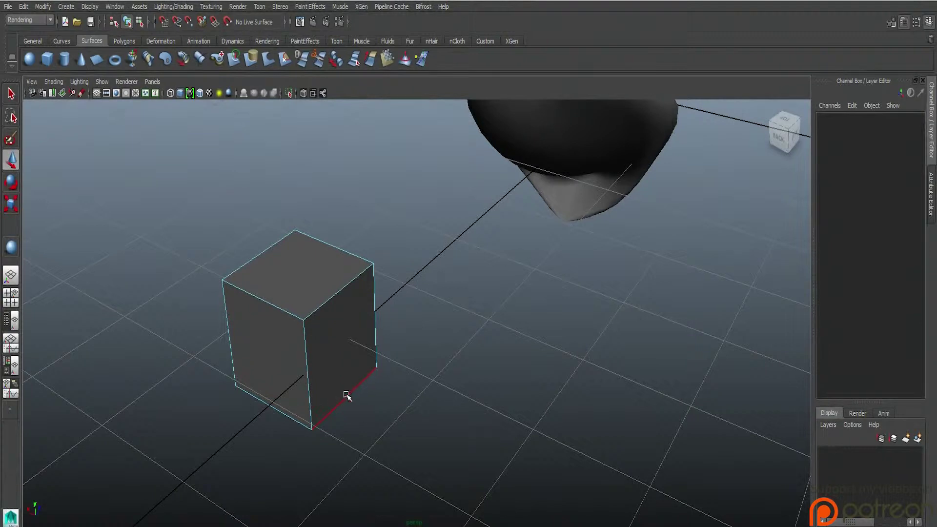
left_click(279, 309)
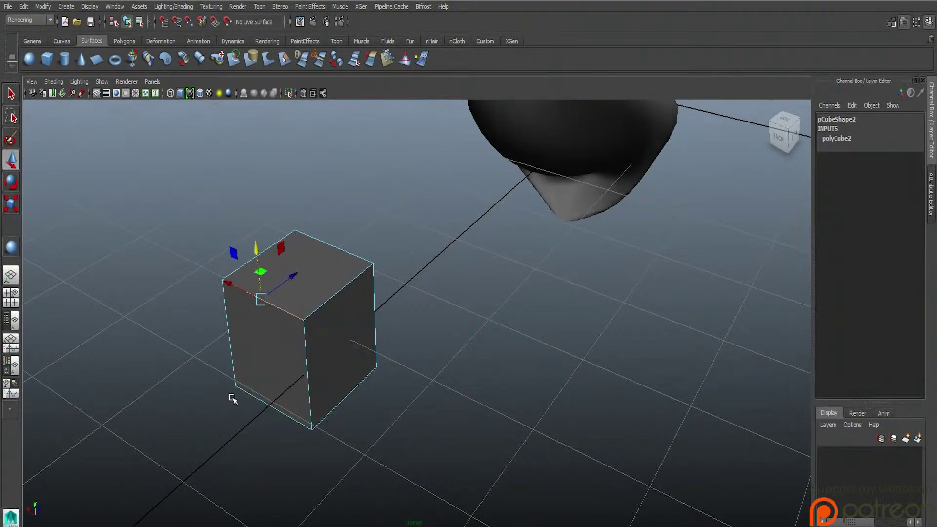
Step: Switch the cube to face selection and move the near side face slightly inward
right_click_drag(264, 334, 264, 363)
left_click(268, 337)
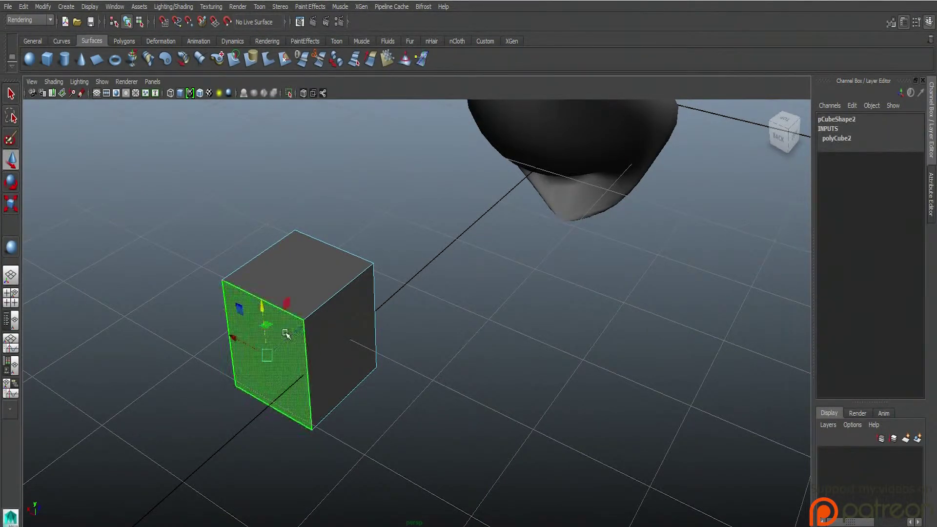
left_click(377, 351)
left_click(289, 341)
left_click_drag(295, 330, 289, 303)
Step: Add the adjacent side face and the top face of the cube to the face selection
left_click(326, 336, "shift")
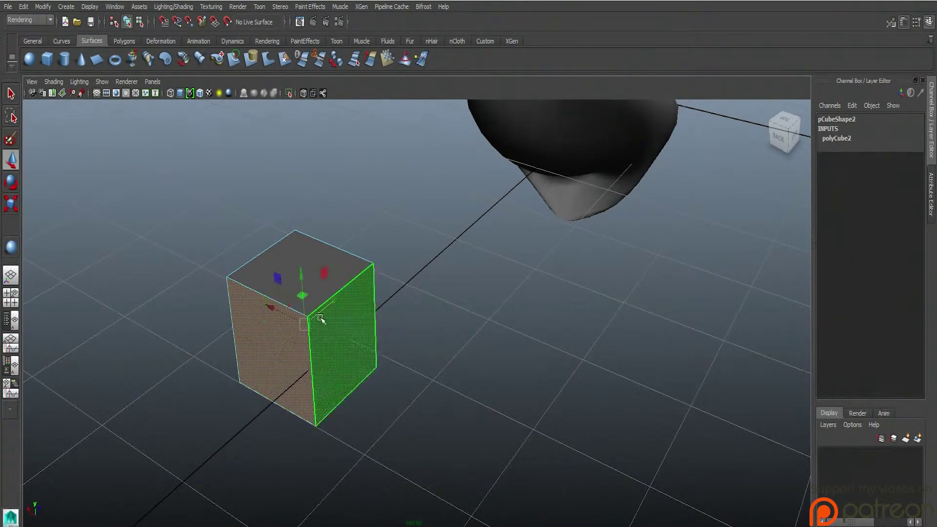
left_click_drag(327, 342, 438, 326, "alt")
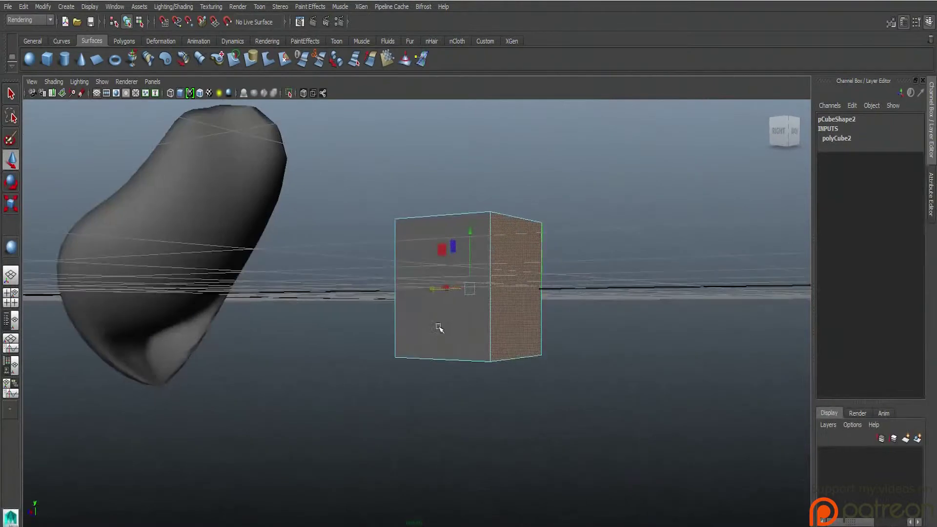
left_click_drag(496, 383, 433, 284, "alt")
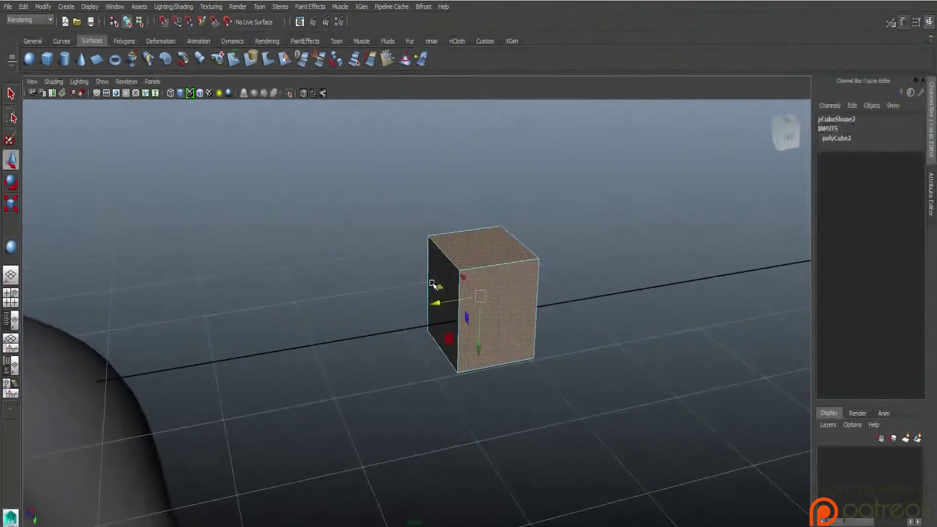
left_click_drag(401, 373, 259, 383, "alt")
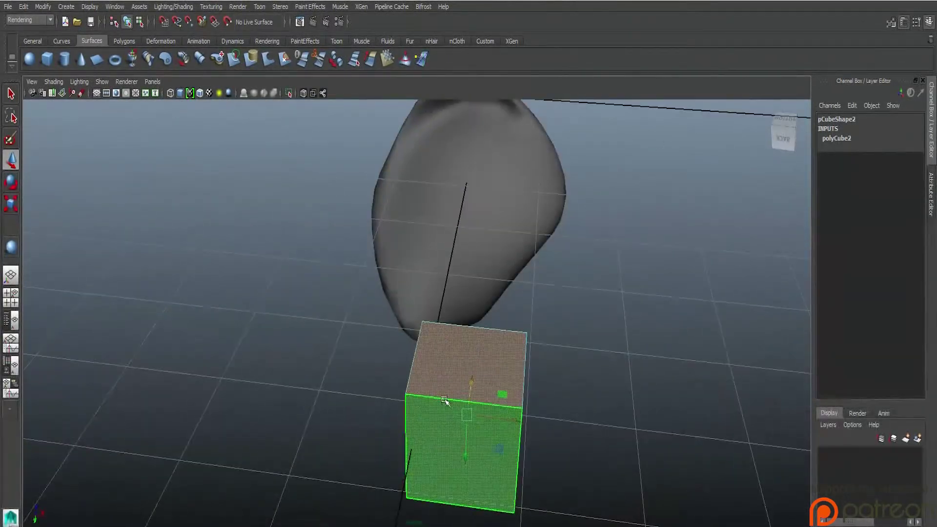
Step: Try to move the selected cube faces toward the deformed sphere
left_click_drag(506, 418, 475, 355)
left_click(276, 350)
left_click_drag(300, 315, 372, 398)
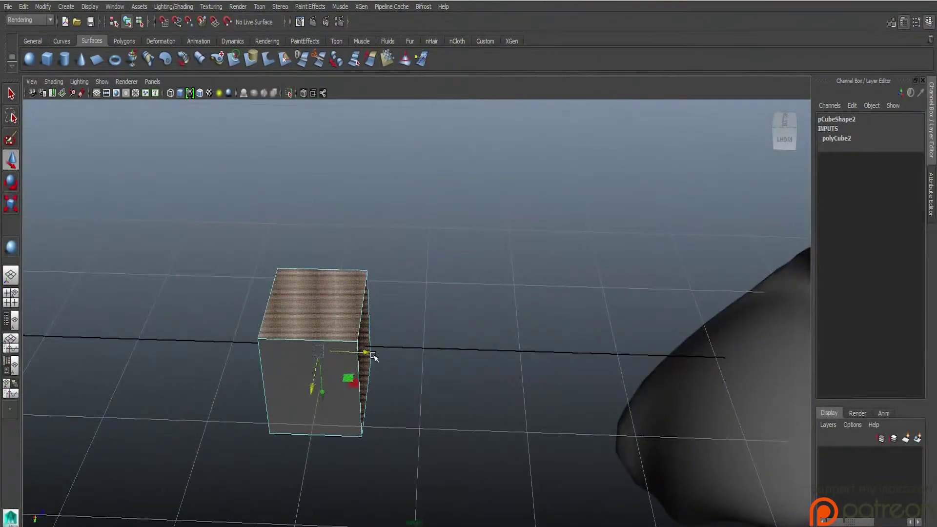
left_click(428, 356)
key("ctrl+z")
mouse_move(366, 354)
left_mouse_down()
mouse_move(541, 361)
mouse_move(364, 366)
left_mouse_up()
mouse_move(421, 417)
left_mouse_down("alt")
mouse_move(493, 351)
mouse_move(440, 312)
mouse_move(460, 355)
mouse_move(420, 404)
left_mouse_up("alt")
Step: Switch the cube through vertex, edge and face selection, picking the near upper corner vertex and the adjoining upper edge
right_click_drag(316, 334, 288, 338)
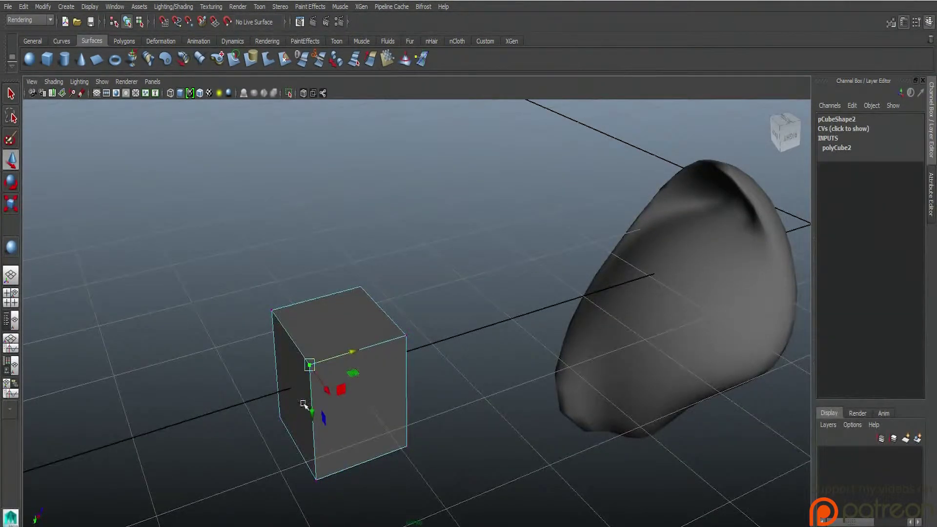
right_click_drag(375, 351, 376, 312)
left_click(375, 337)
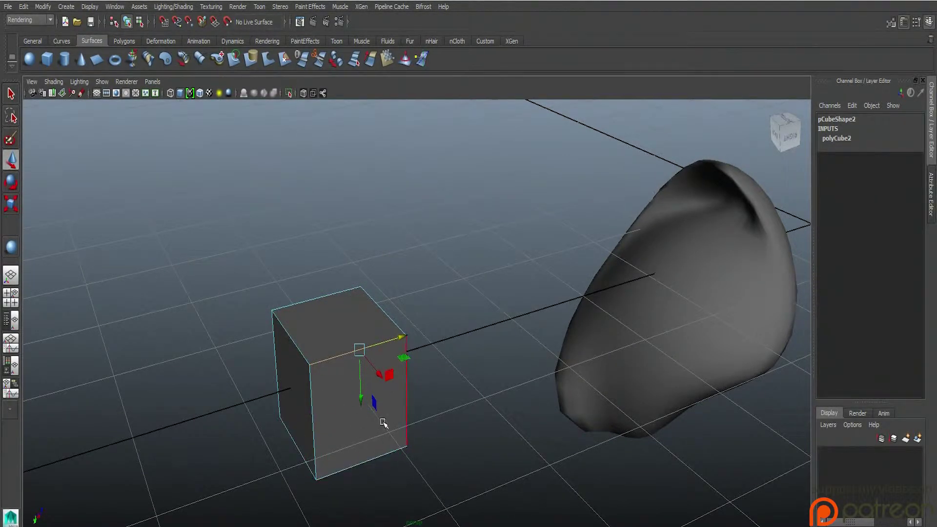
right_click_drag(330, 335, 330, 362)
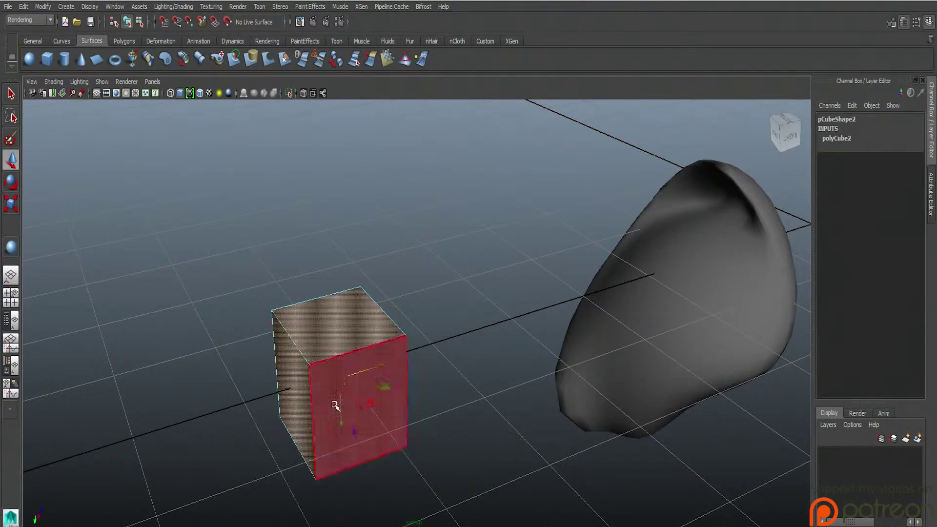
Step: Switch the deformed sphere to control vertices and try to pull those on its cube-facing side toward the cube
left_click(470, 458)
left_click(668, 352)
left_click_drag(522, 445, 460, 359, "alt")
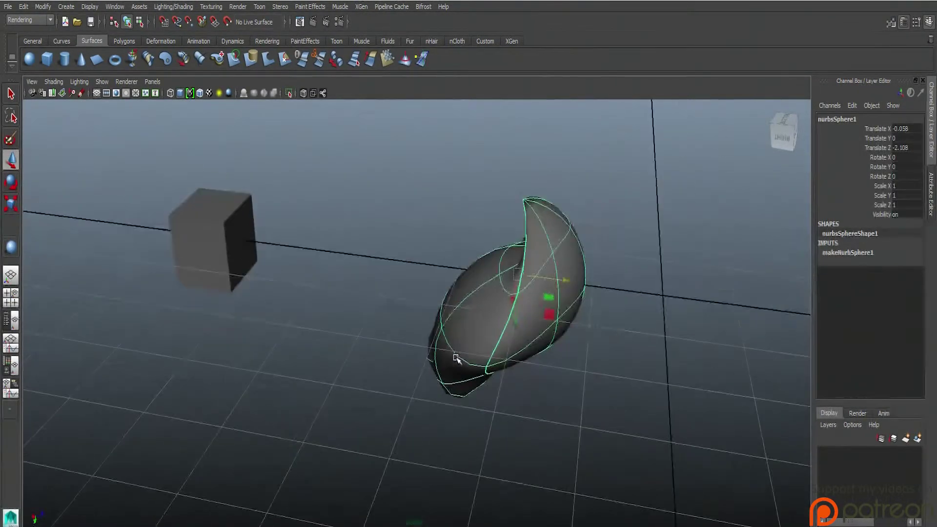
mouse_move(566, 243)
right_mouse_down()
mouse_move(533, 249)
mouse_move(547, 242)
mouse_move(567, 258)
mouse_move(566, 247)
right_mouse_up()
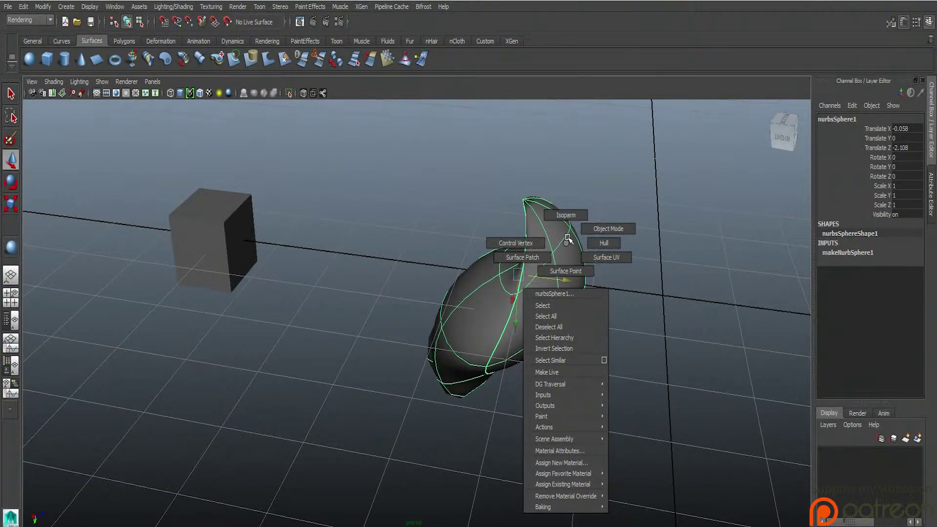
right_click_drag(563, 243, 547, 250)
left_click_drag(312, 449, 472, 217)
left_click_drag(448, 381, 337, 360)
key("ctrl+z")
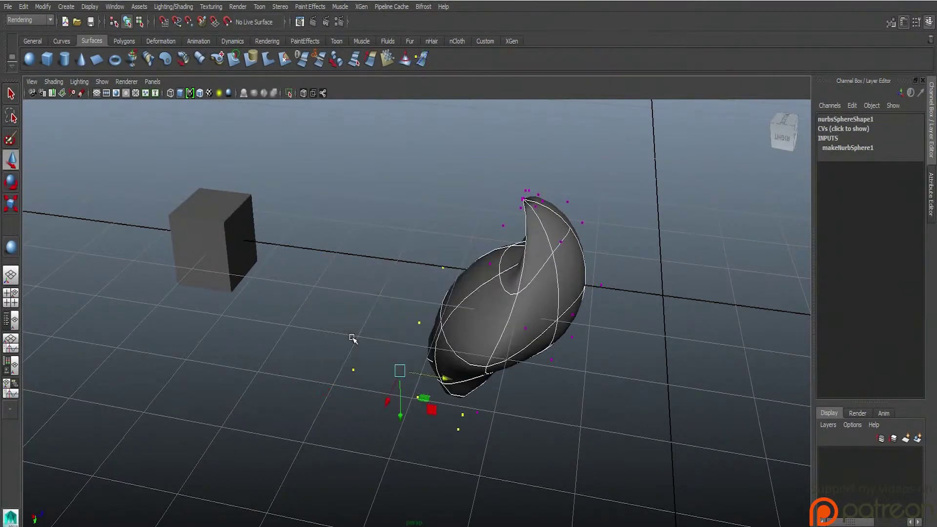
Step: Delete the deformed sphere and create a new NURBS sphere beside the cube at about X 0.07, Z -2.68
right_click_drag(493, 285, 535, 277)
key("Delete")
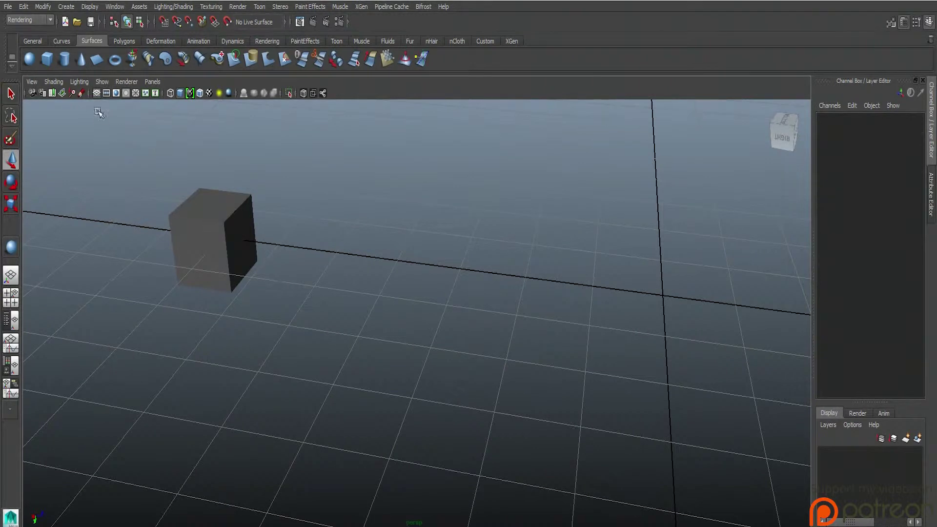
left_click(29, 58)
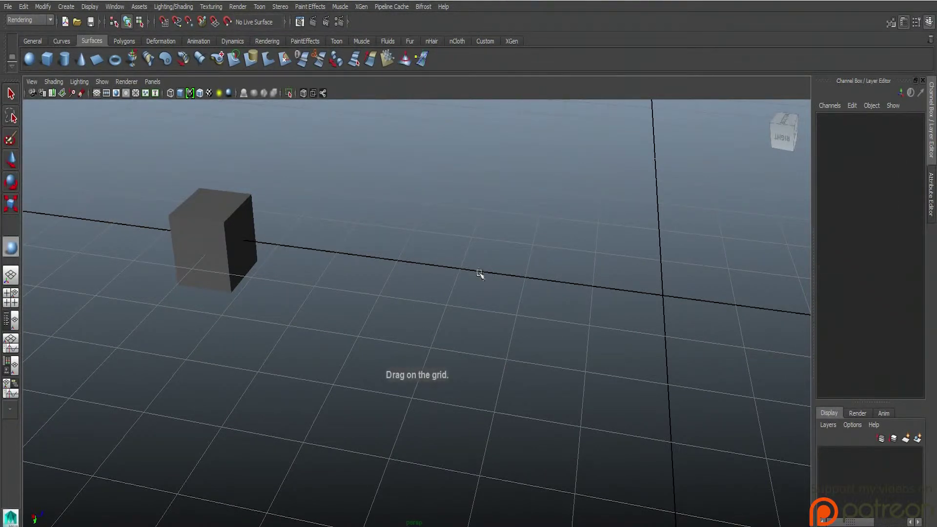
left_click_drag(485, 280, 498, 399)
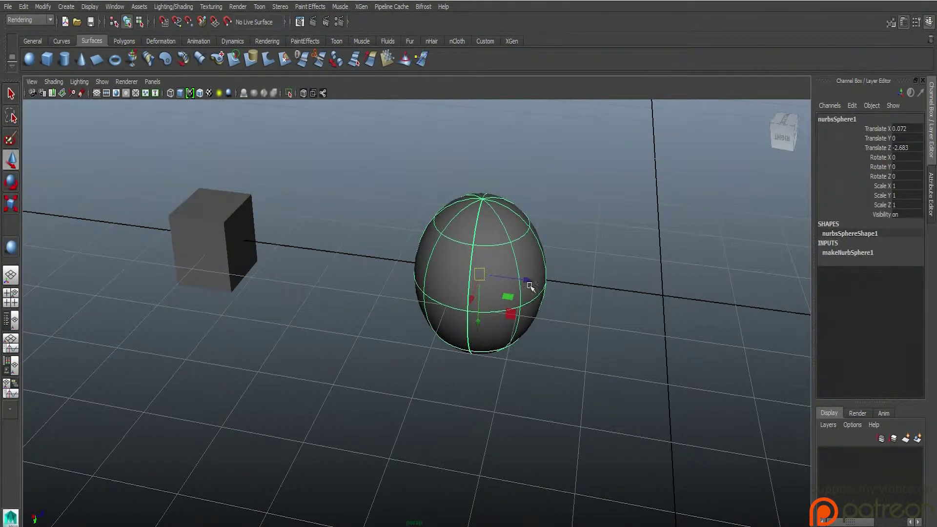
Step: Switch the new sphere to hull selection and move its middle horizontal hull ring downward and out to one side
right_click(518, 255)
left_click(538, 262)
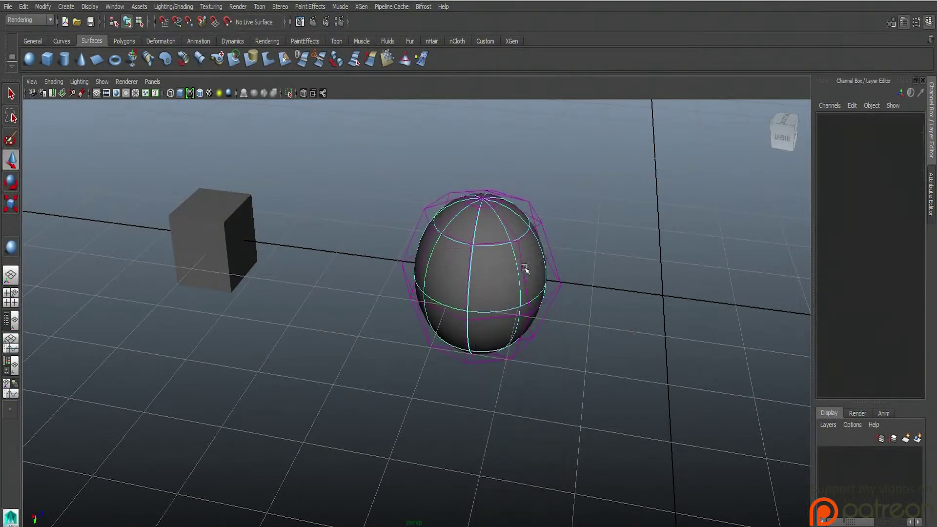
left_click(539, 308)
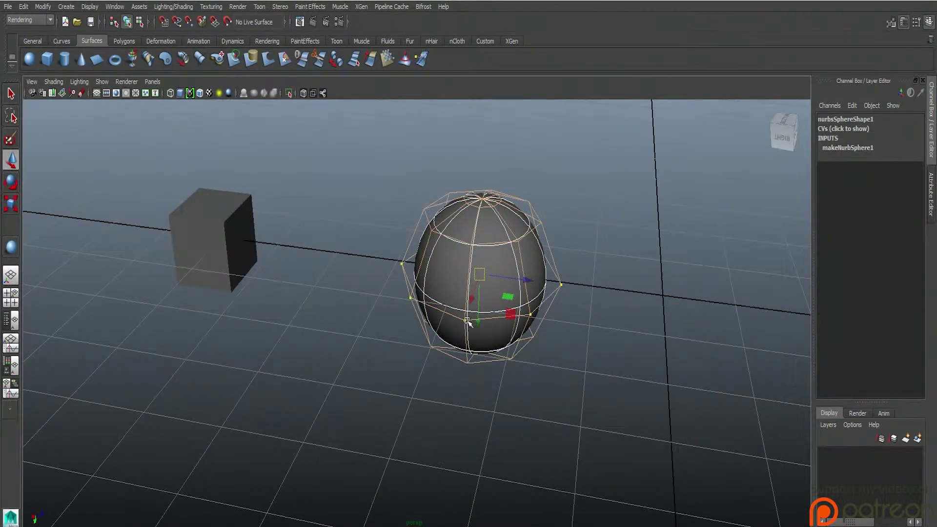
left_click_drag(469, 303, 437, 344)
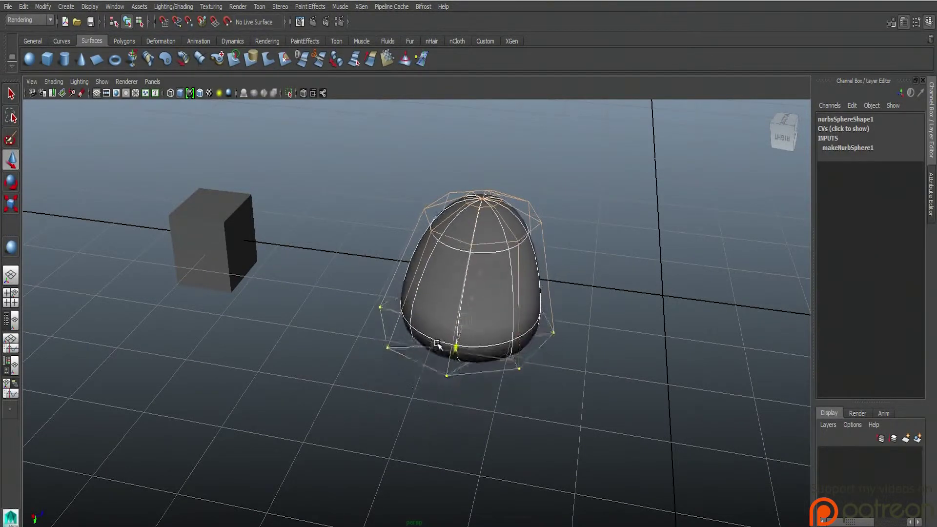
left_click_drag(355, 412, 454, 446, "alt")
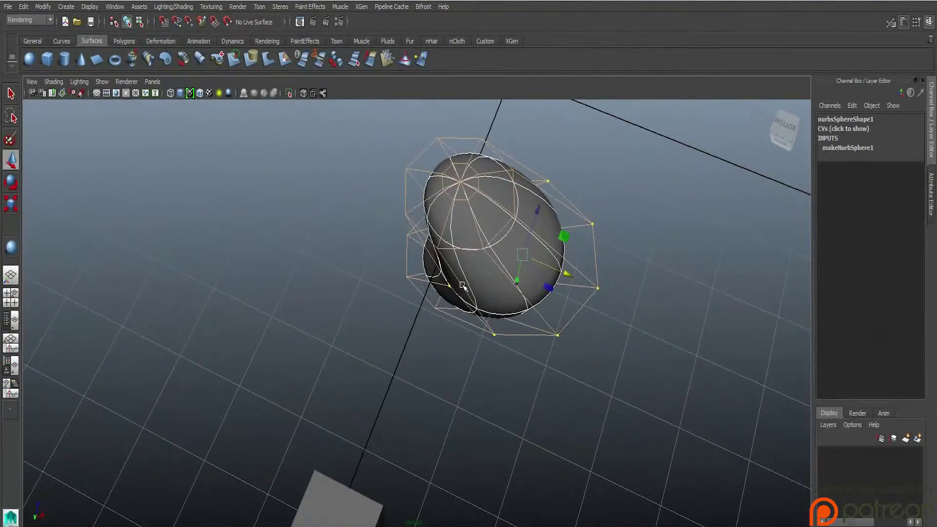
Step: Try to move another hull row of the sphere
left_click(437, 247)
left_click_drag(503, 209, 587, 251)
key("ctrl+z")
Step: Undo the hull ring moves on the new sphere
left_click(623, 380)
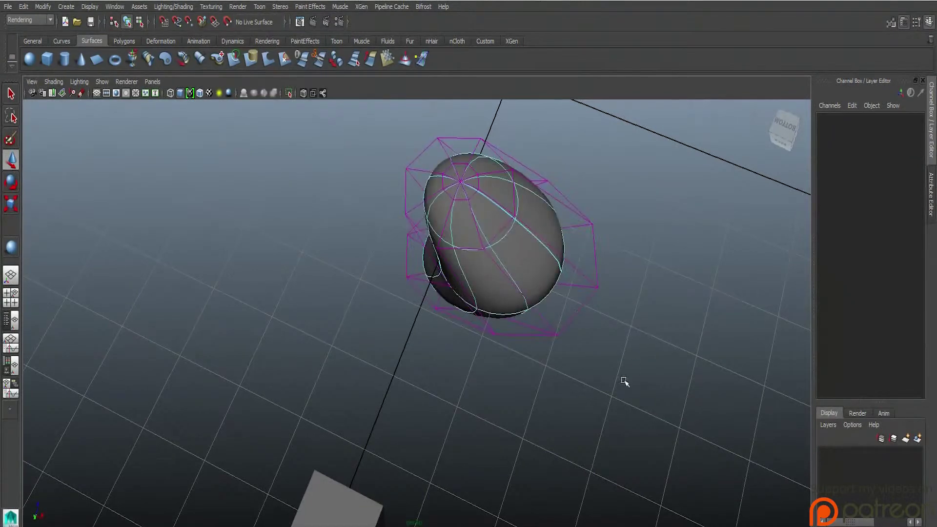
left_click_drag(611, 389, 630, 328, "alt")
key("ctrl+z")
key("ctrl+z")
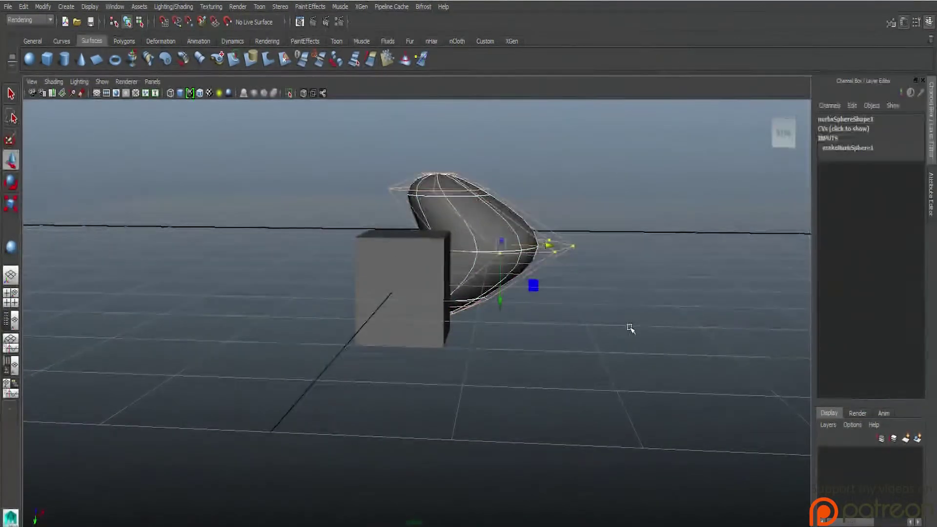
key("ctrl+z")
left_click_drag(576, 323, 515, 242, "alt")
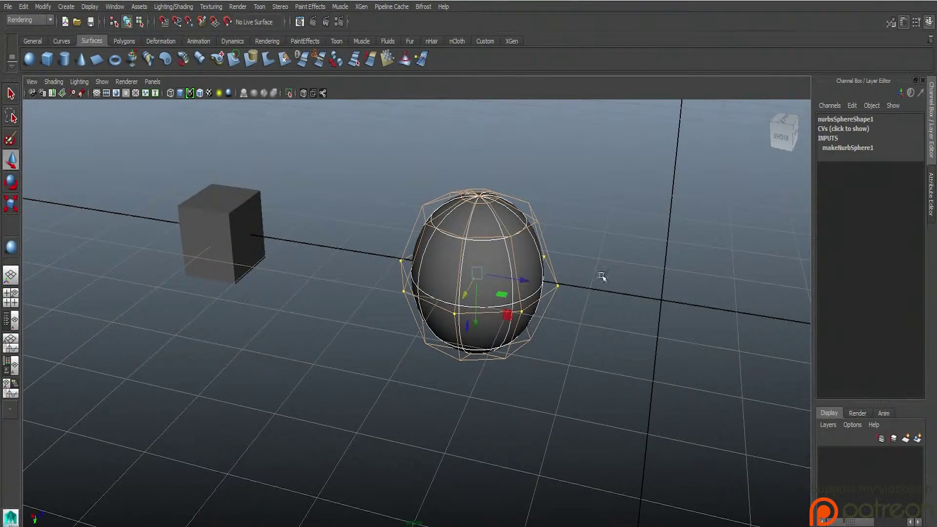
Step: Set the cube's width, height and depth subdivisions to 2 in its polyCube2 inputs and reselect the cube
left_click(232, 223)
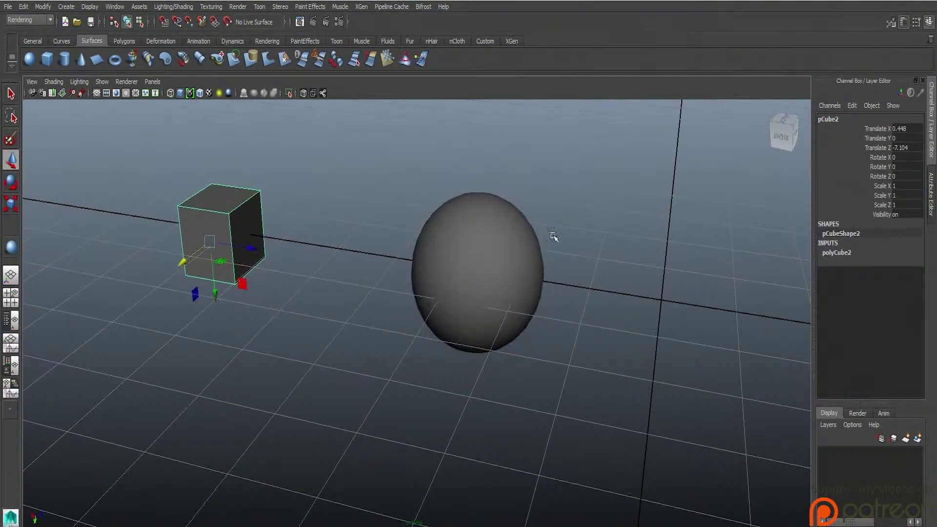
left_click(839, 253)
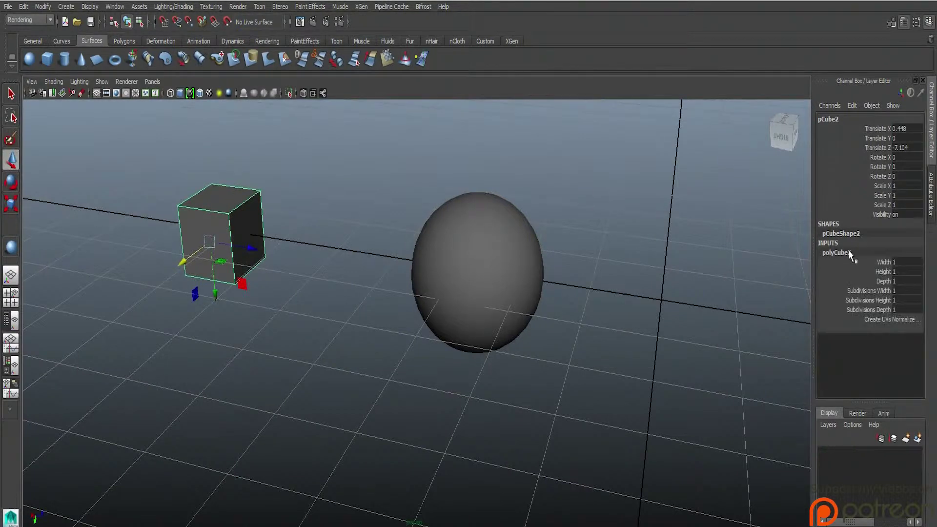
left_click(901, 291)
key("Tab")
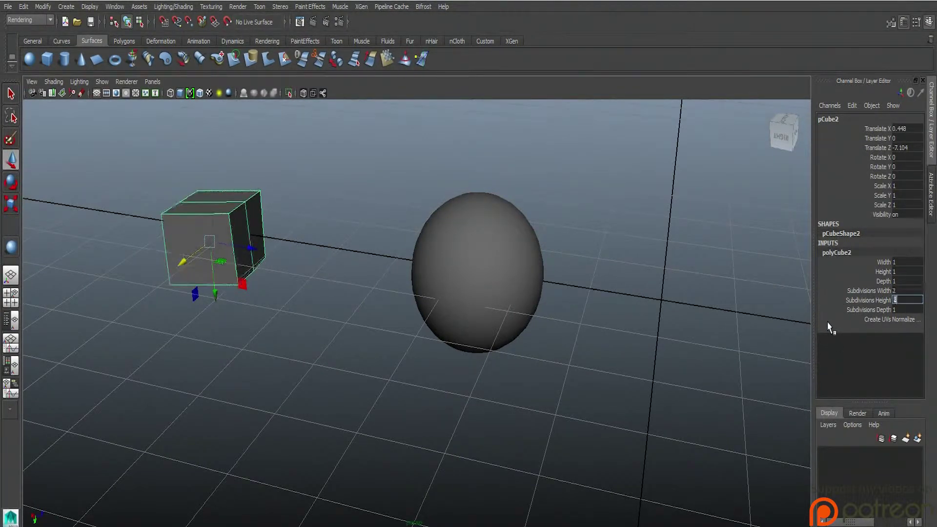
key("Tab")
type("2")
left_click(383, 273)
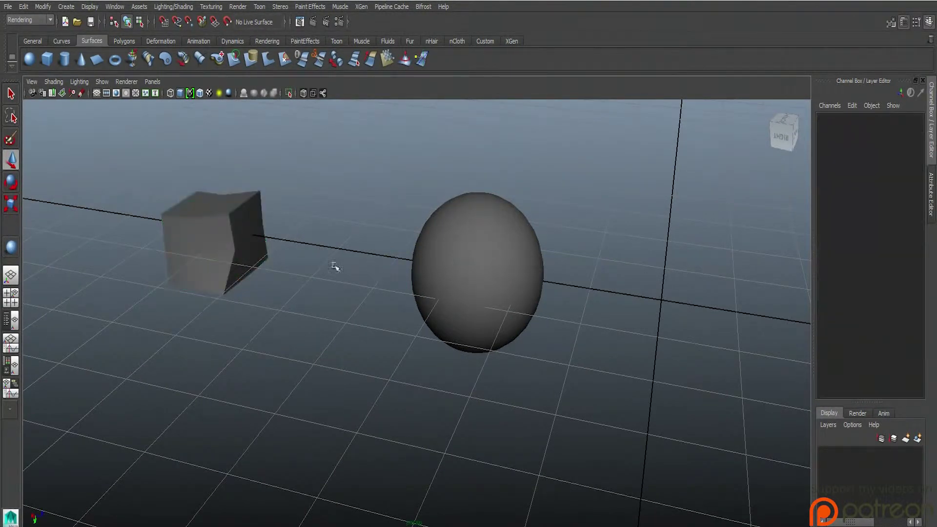
left_click(241, 249)
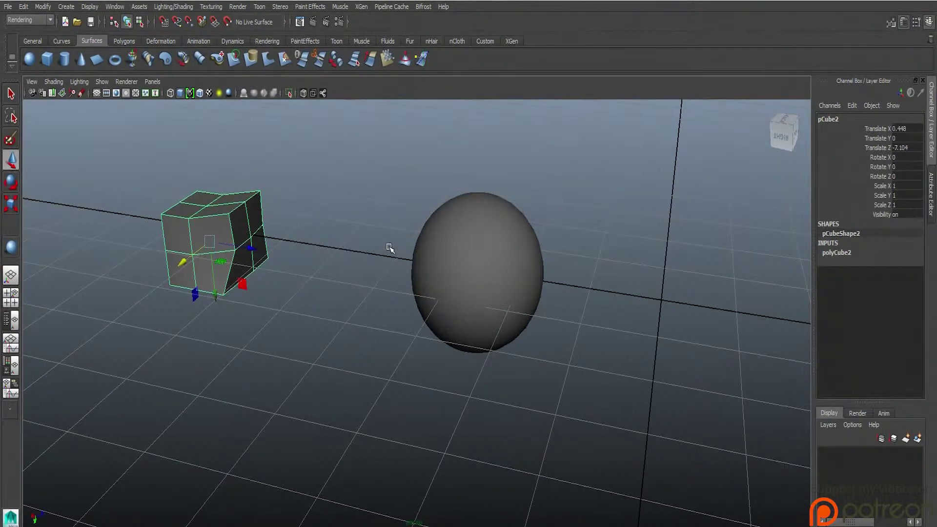
Step: Delete the deformed polygon cube beside the sphere
key("Delete")
left_click(47, 59)
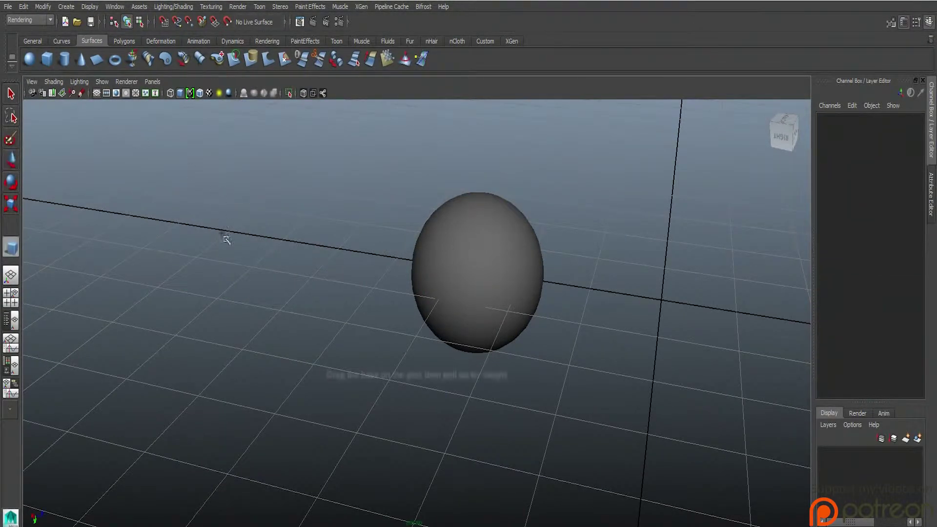
left_click(226, 254)
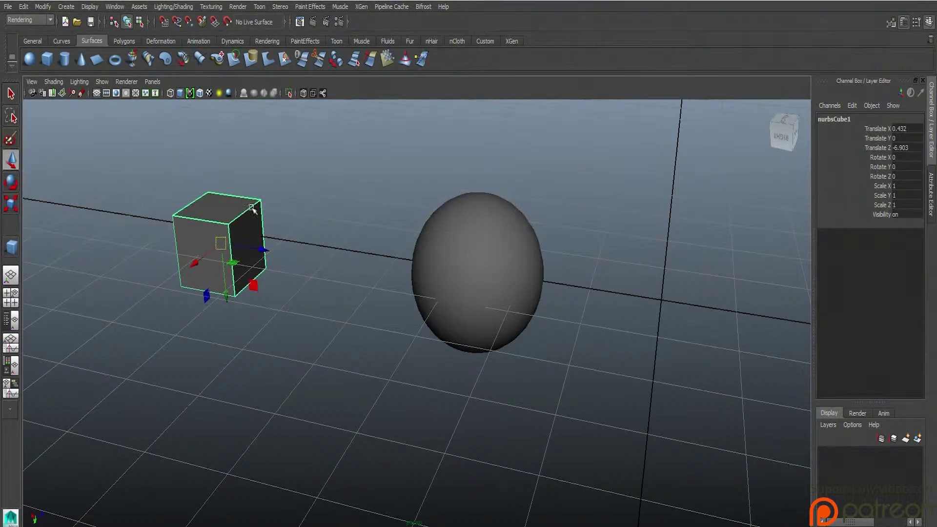
key("Delete")
Step: Try to place a new polygon cube on the grid beside the sphere
left_click(124, 41)
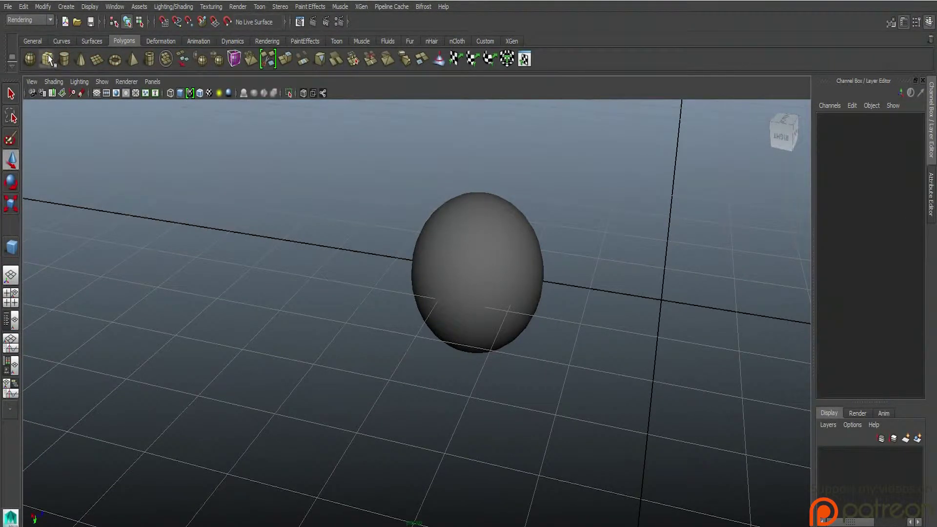
left_click(47, 58)
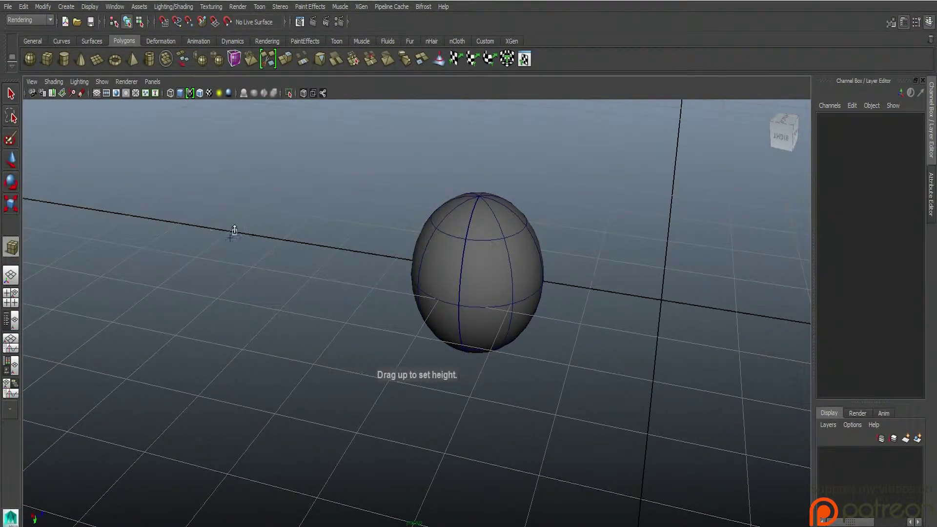
left_click_drag(234, 231, 234, 226)
key("Delete")
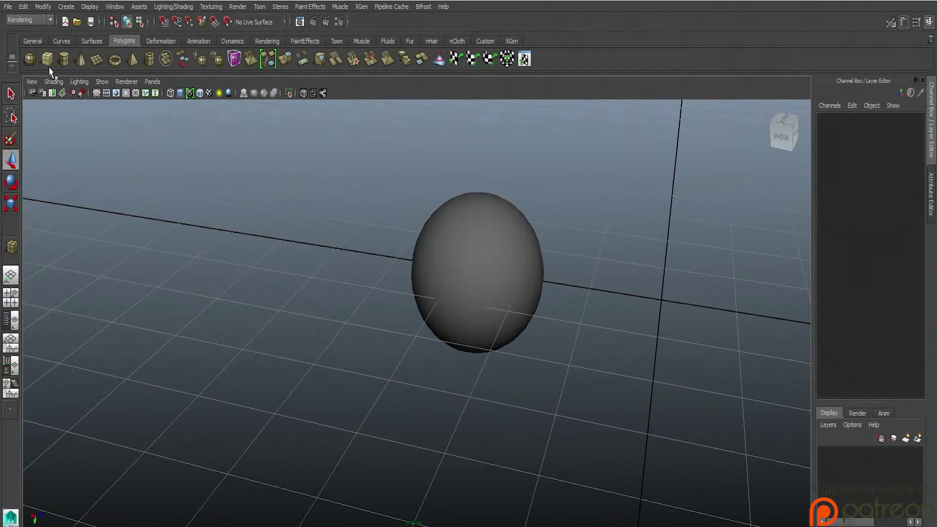
left_click(48, 59)
left_click(196, 237)
left_click_drag(179, 287, 178, 252)
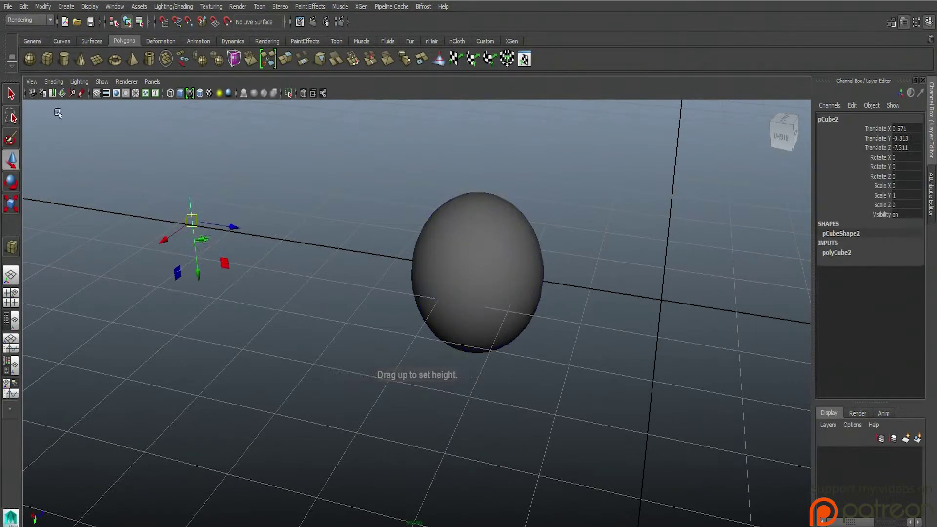
Step: Create a polygon cube on the grid and move it along Z toward the sphere, to a Translate Z of about -6.86
left_click(47, 59)
left_click(101, 205)
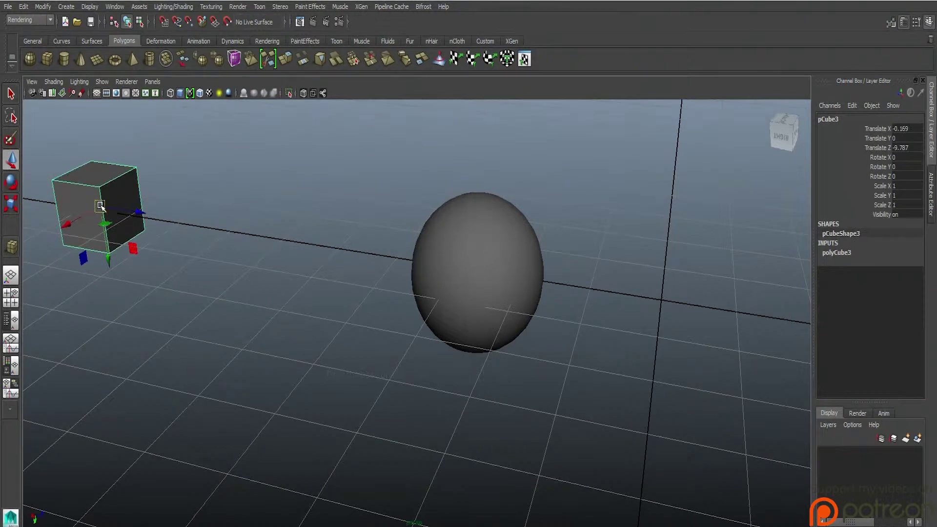
scroll(154, 255, "down", 3)
scroll(155, 255, "up", 3)
middle_click_drag(155, 255, 353, 298, "alt")
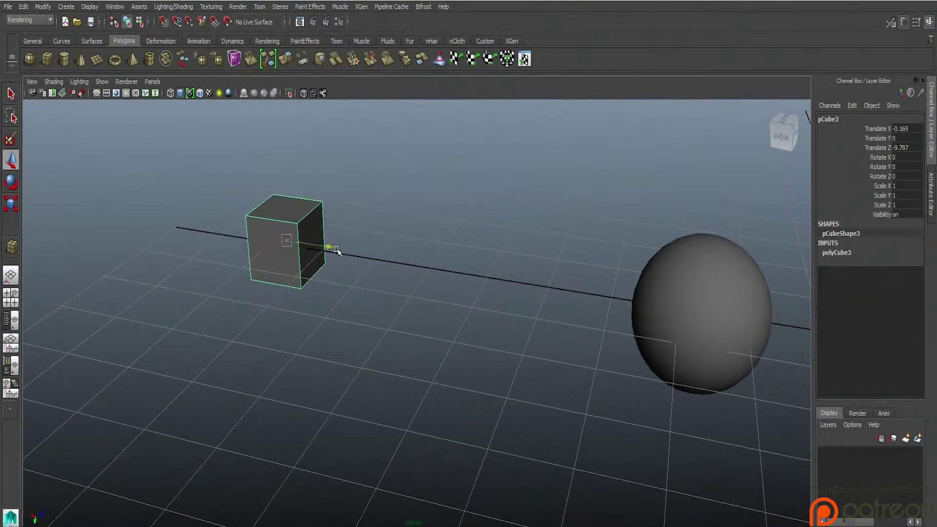
left_click_drag(326, 248, 489, 293)
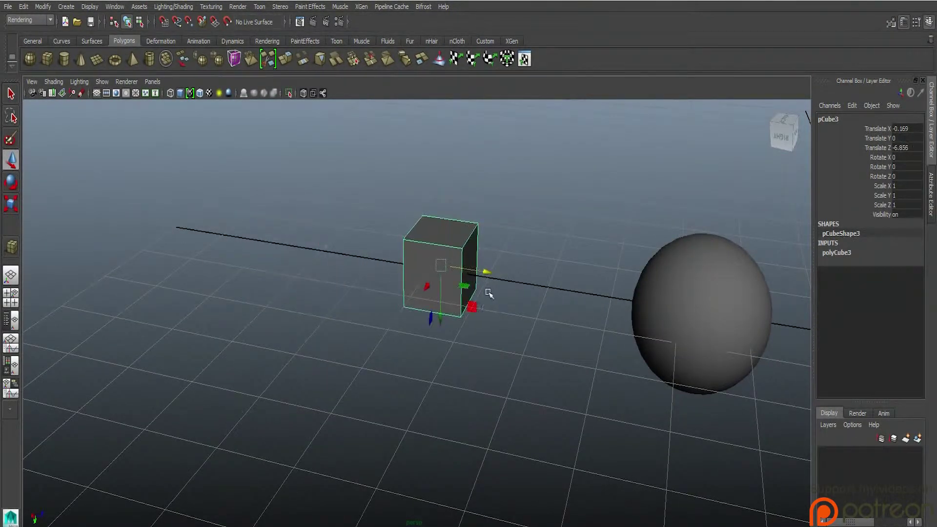
Step: Set the new cube's width, height and depth subdivisions to 2 in its polyCube3 inputs
left_click(840, 254)
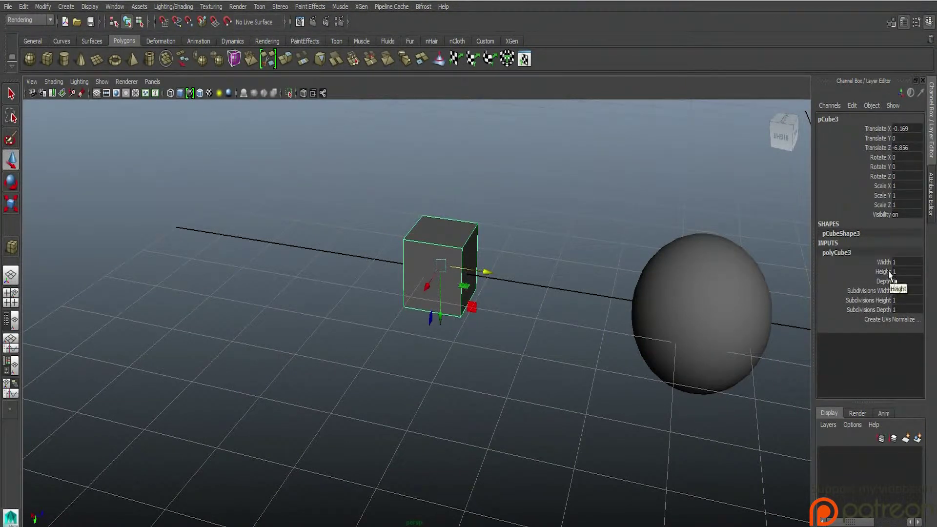
double_click(911, 292)
key("Tab")
type("2")
key("Tab")
type("2")
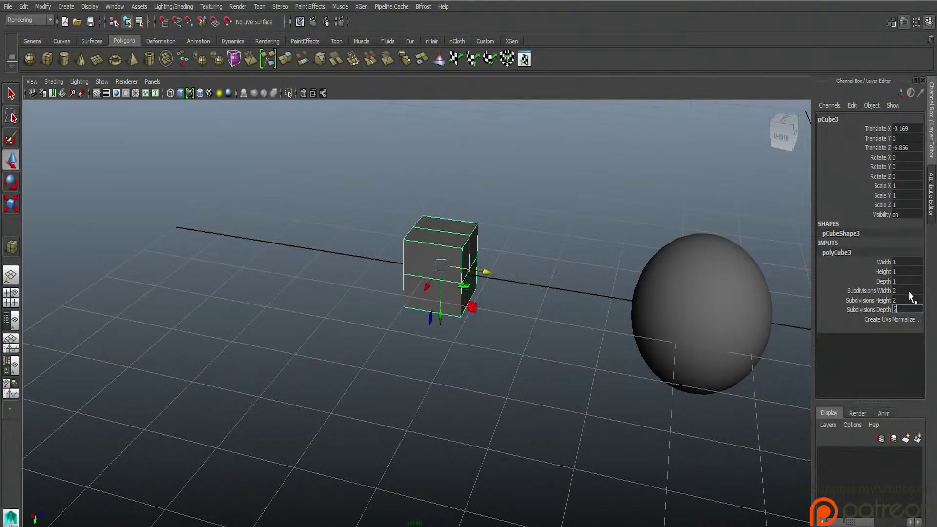
left_click(500, 394)
Step: Switch the subdivided cube to face selection and select one upper face on the side facing the camera
left_click(467, 293)
left_click_drag(487, 363, 518, 337, "alt")
right_click_drag(437, 275, 457, 302)
left_click(441, 273)
scroll(485, 329, "up", 5)
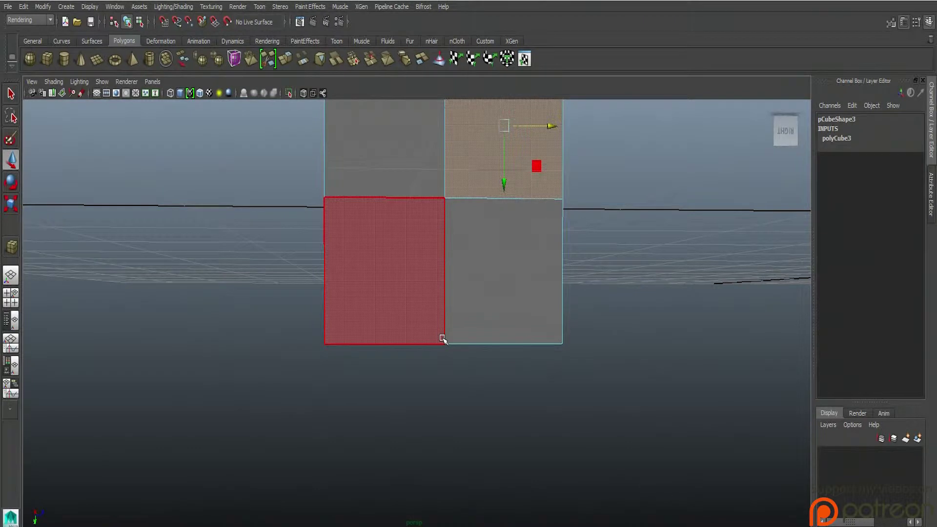
scroll(442, 338, "down", 6)
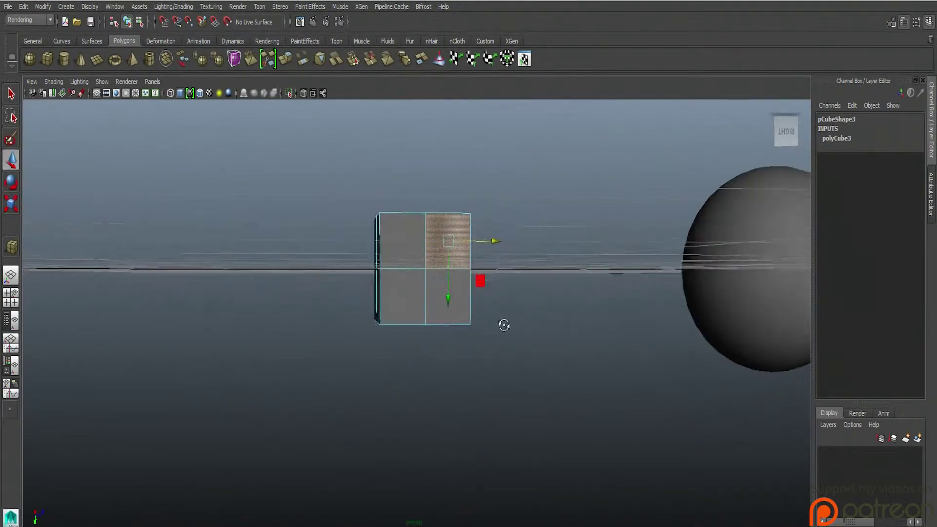
left_click_drag(504, 324, 485, 347, "alt")
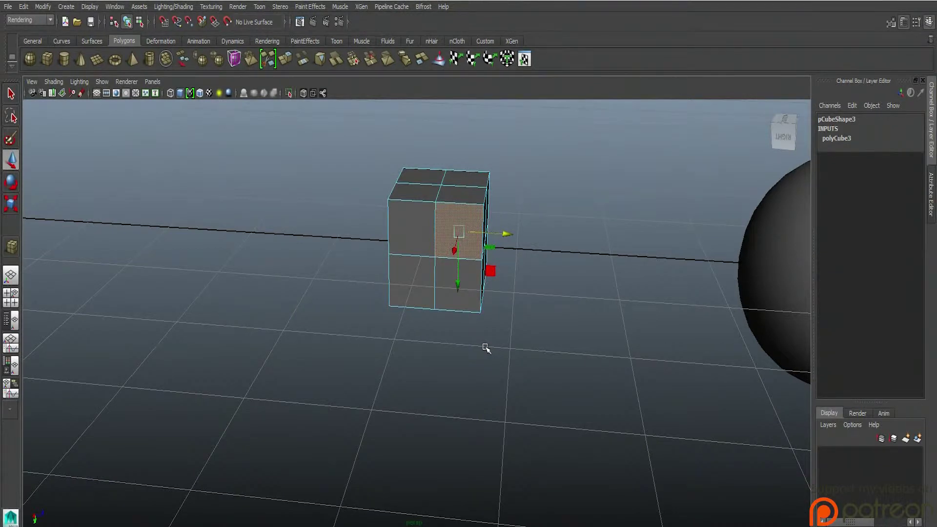
scroll(485, 348, "down", 4)
scroll(483, 347, "up", 2)
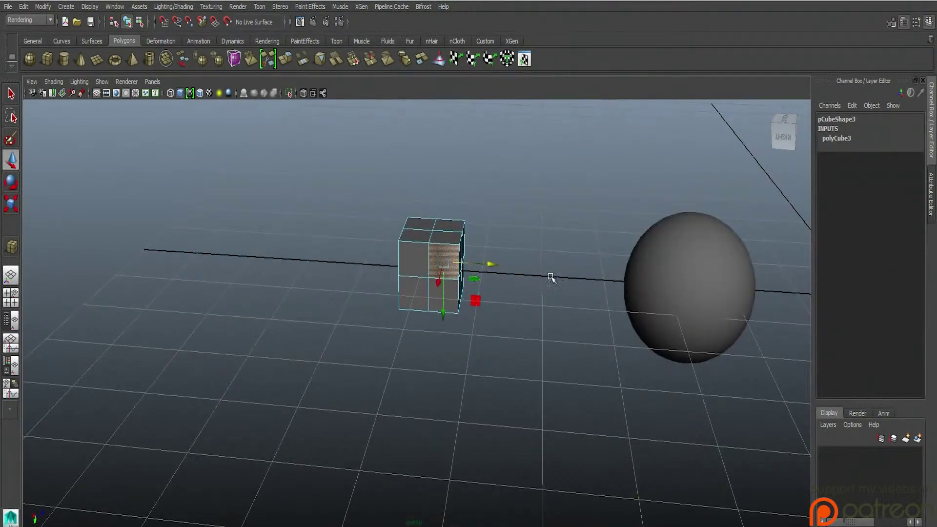
Step: Select the NURBS sphere and set its spans to 6 and its radius to 0.8 in the makeNurbSphere1 inputs
mouse_move(722, 284)
right_mouse_down()
mouse_move(741, 281)
mouse_move(722, 286)
right_mouse_up()
left_click(723, 272)
left_click(849, 253)
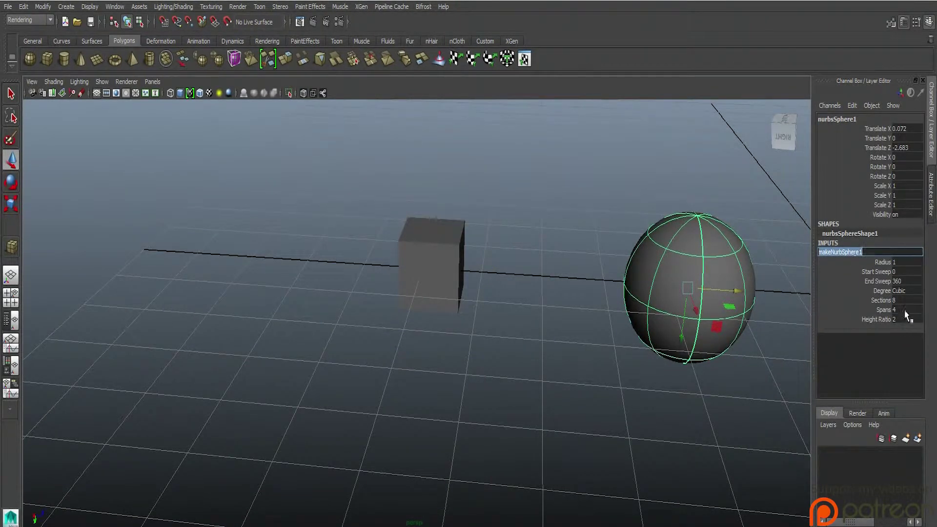
middle_click_drag(692, 294, 574, 307, "alt")
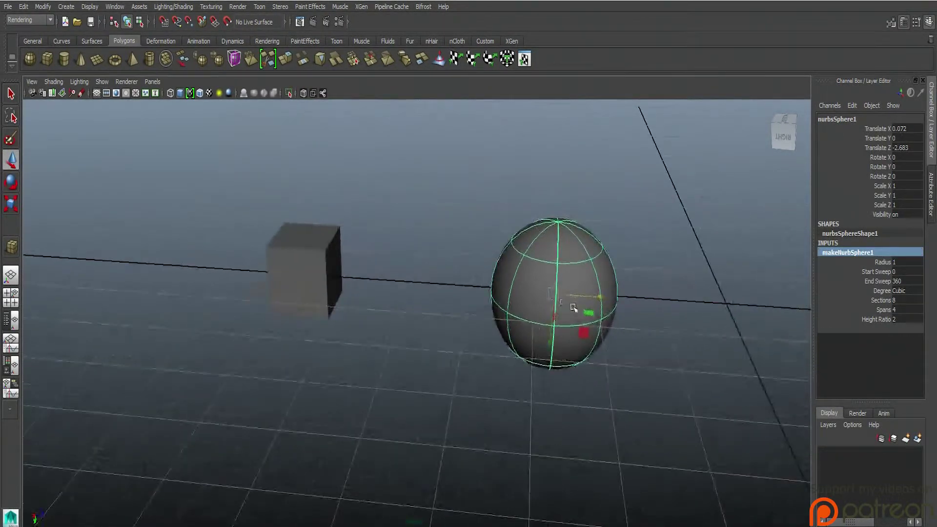
scroll(574, 308, "up", 3)
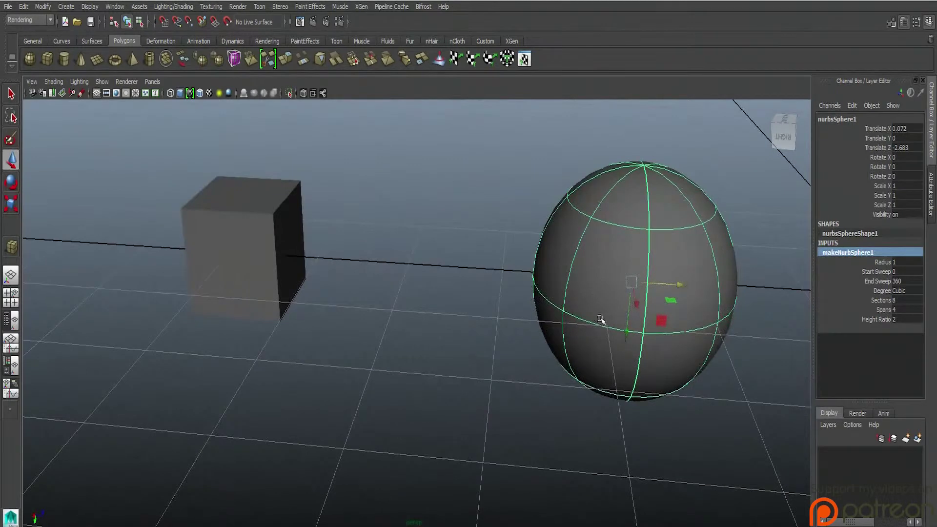
left_click_drag(601, 319, 502, 327, "alt")
double_click(901, 310)
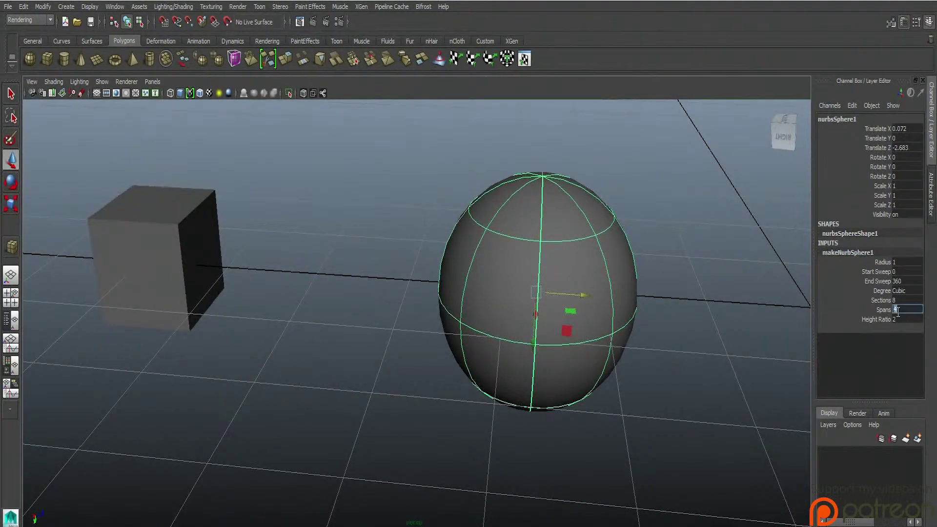
key("Return")
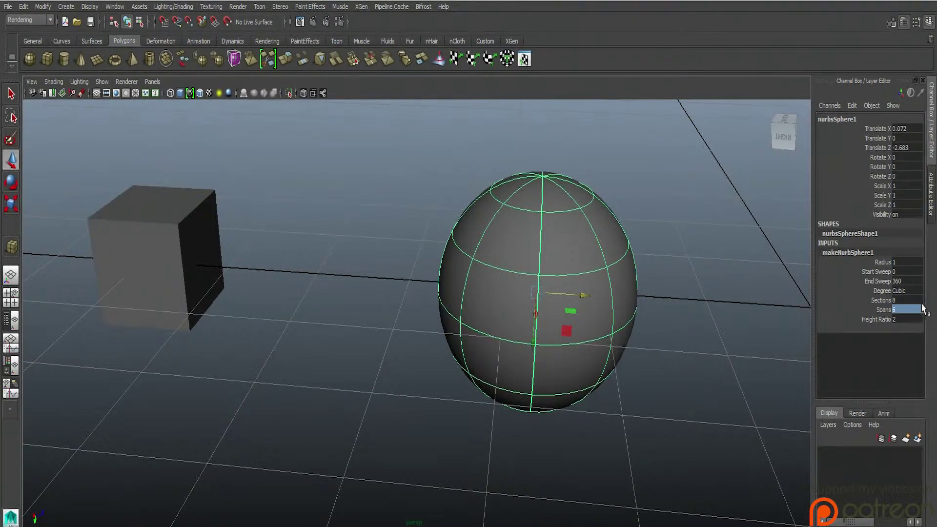
left_click(885, 262)
middle_click_drag(686, 273, 686, 276)
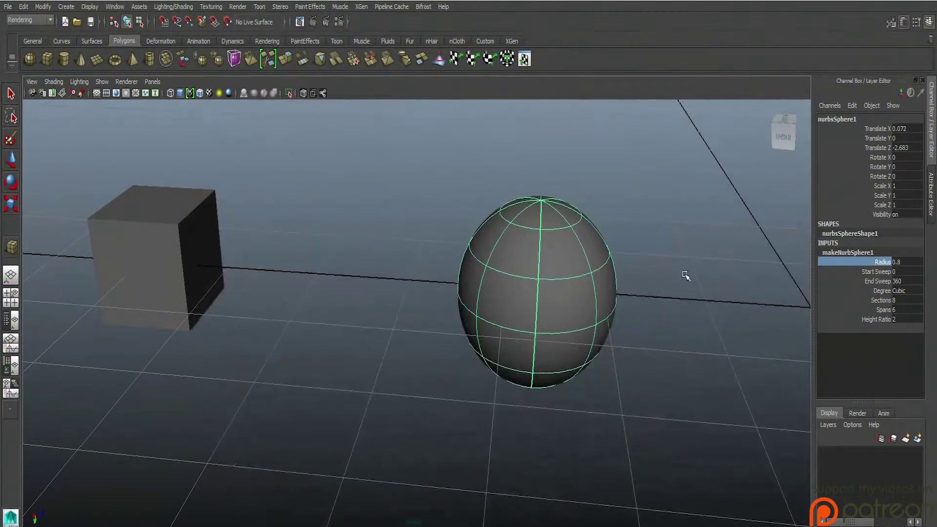
Step: Rotate the sphere about X to 15.48 and reset its Rotate X to 0
left_click(880, 159)
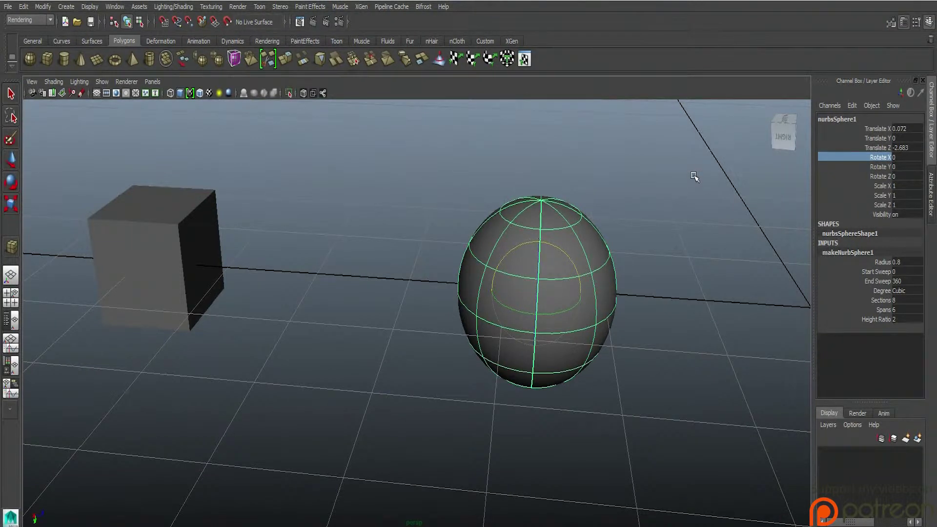
middle_click_drag(683, 198, 722, 175)
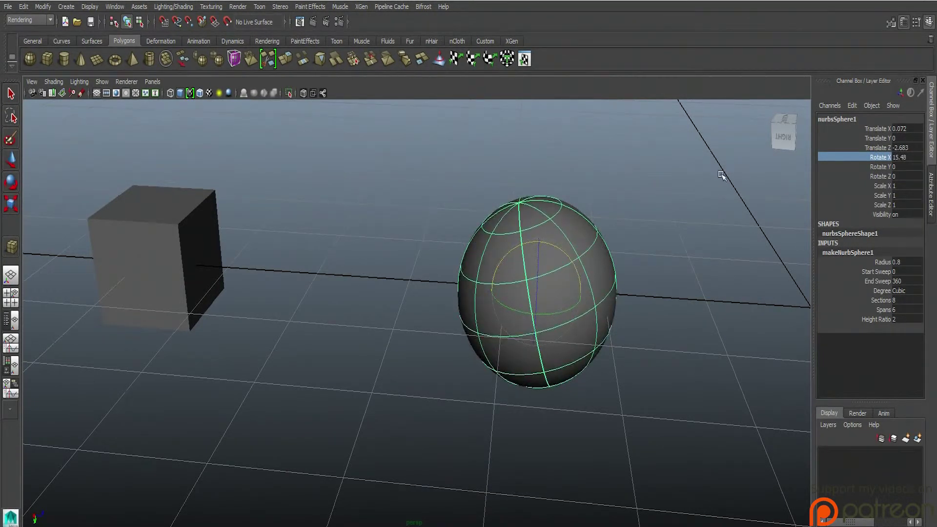
double_click(902, 157)
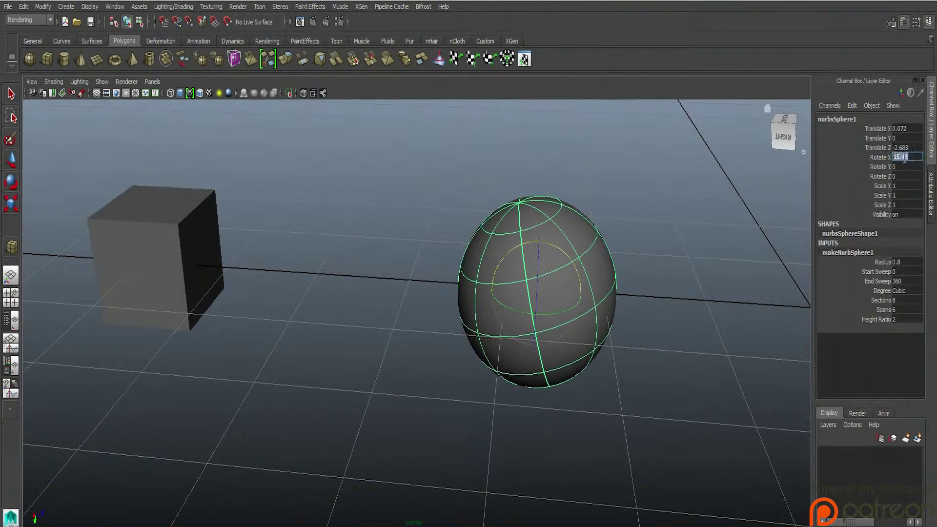
type("0")
key("Return")
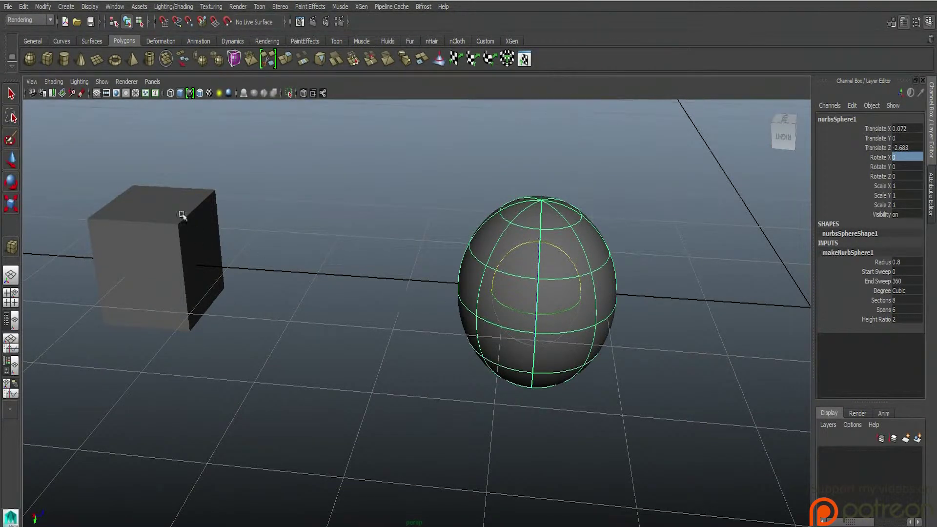
Step: Draw an EP curve through four neighbouring grid points between the cube and sphere, ending it at its start point
left_click(63, 41)
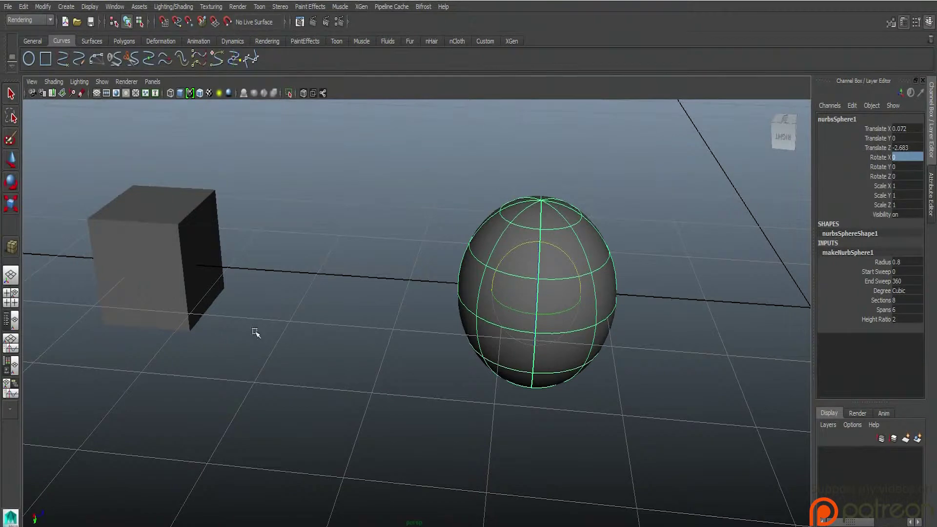
left_click_drag(340, 303, 233, 275, "alt")
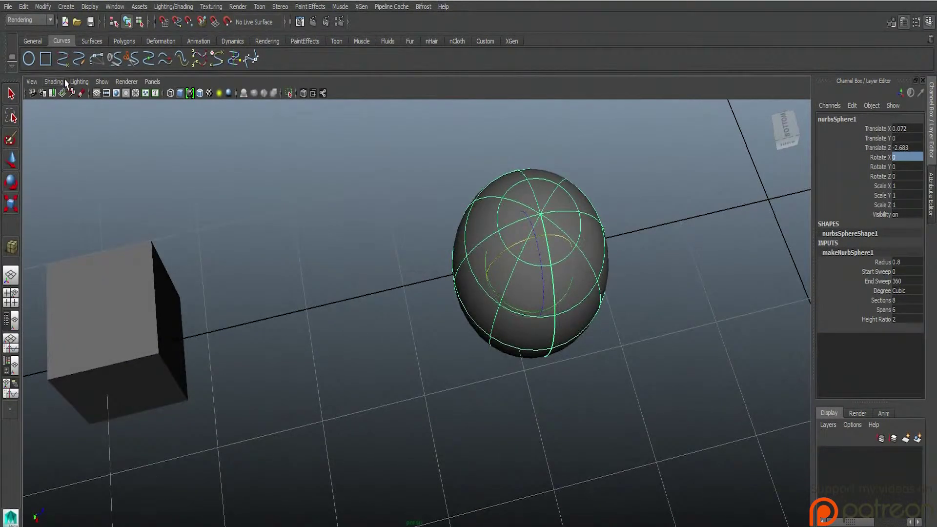
left_click(62, 62)
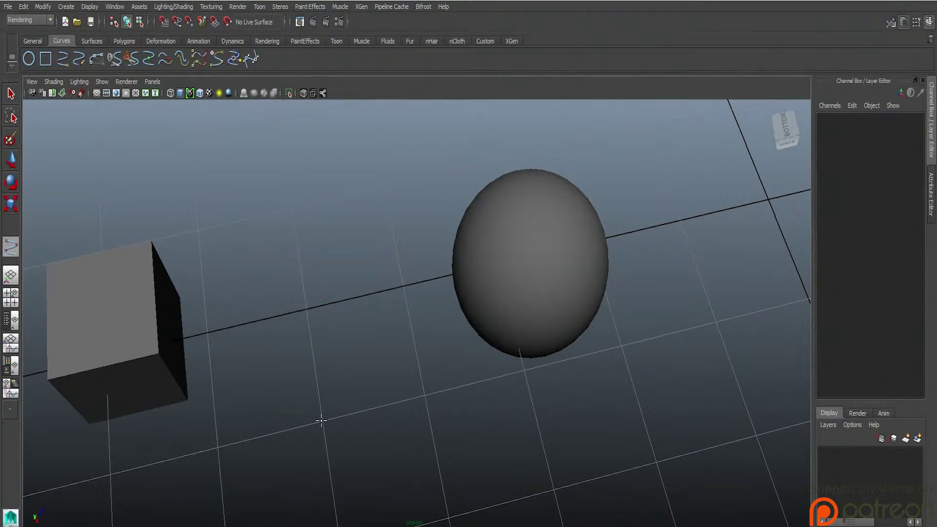
left_click(322, 421)
left_click(425, 395)
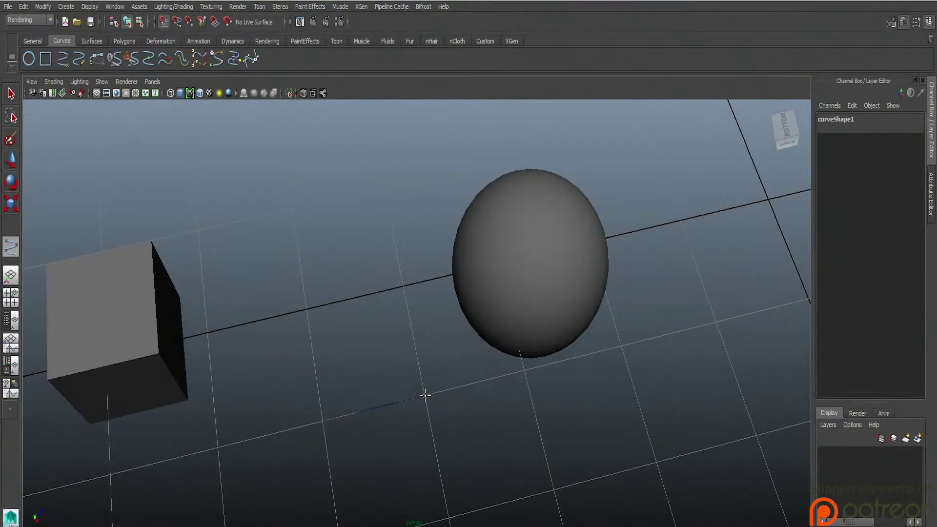
left_click(403, 284)
left_click(307, 311)
left_click(321, 420)
key("Return")
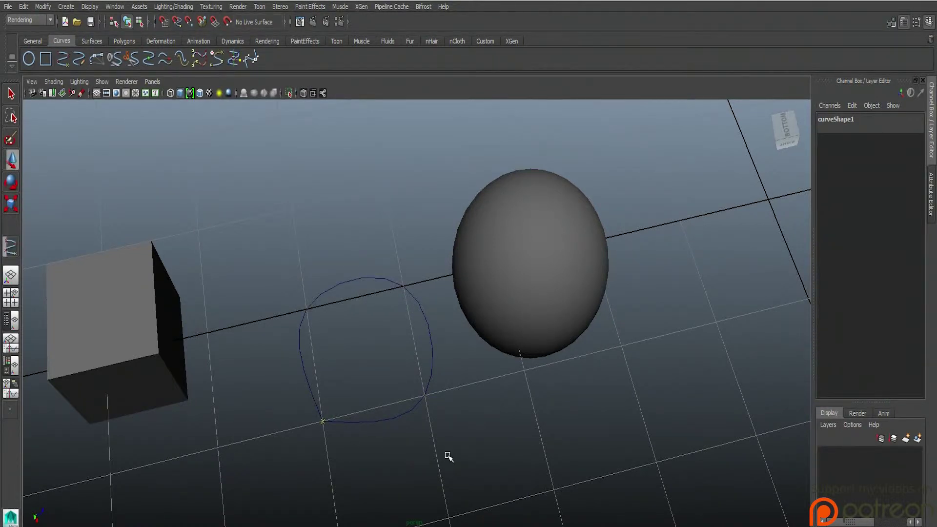
key("w")
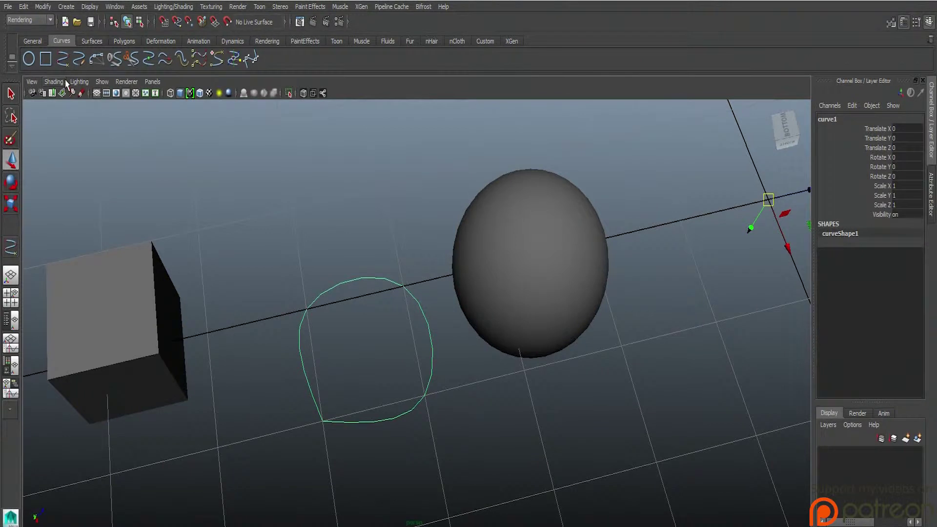
left_click(23, 7)
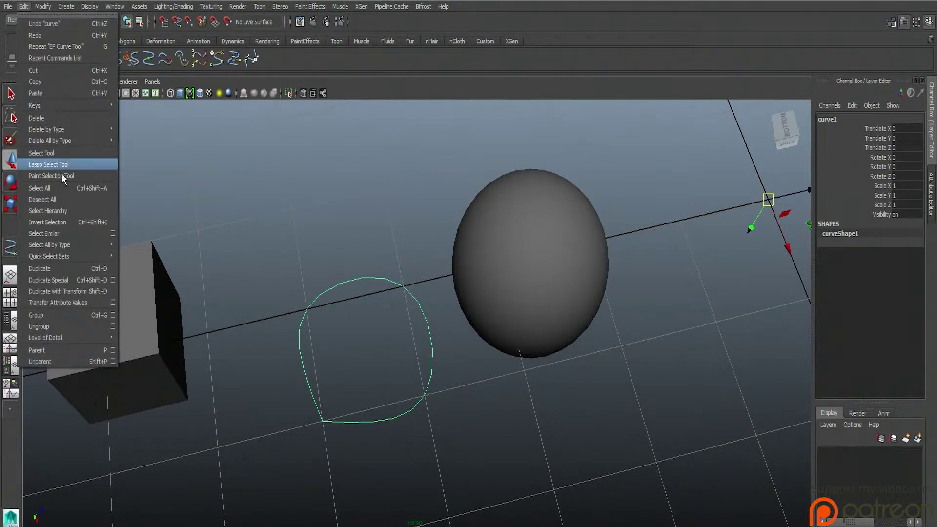
left_click(200, 136)
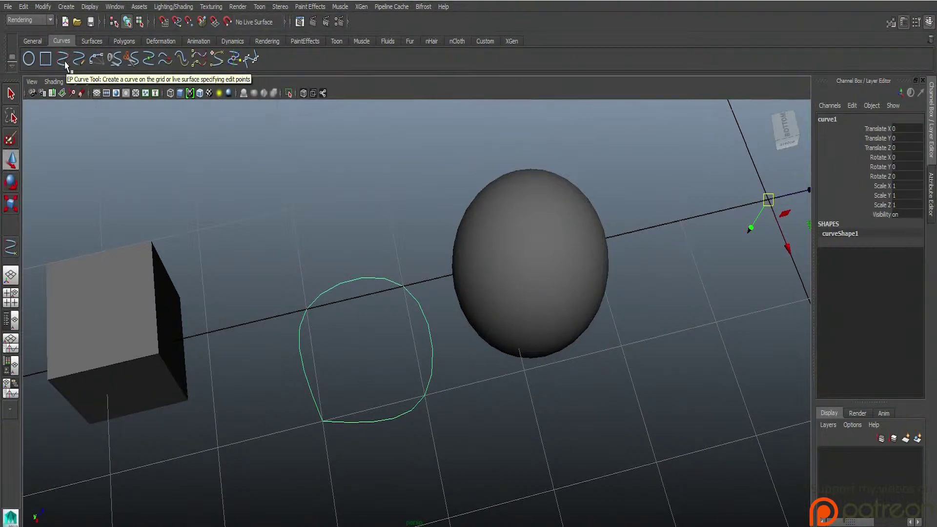
Step: Draw a NURBS square on the grid beside the curve, centred at about X -1, Z -5
left_click(46, 58)
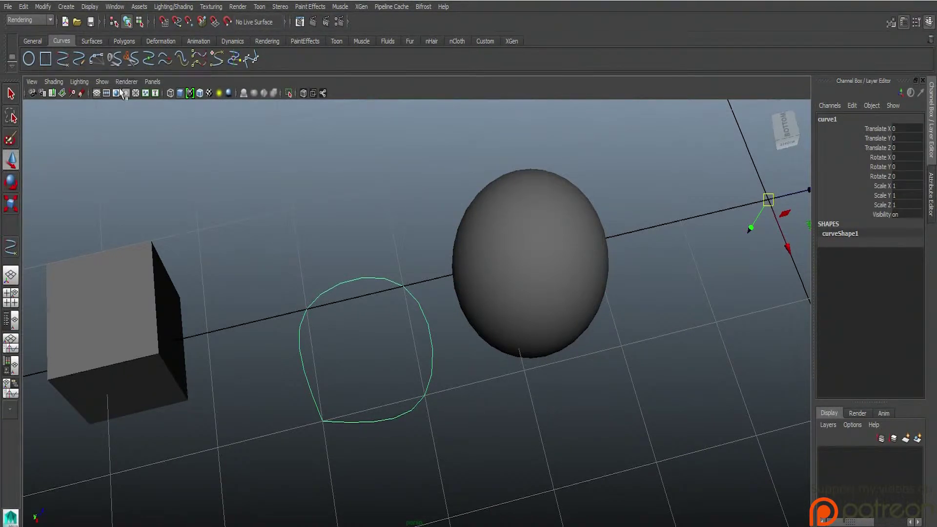
left_click_drag(292, 209, 346, 247)
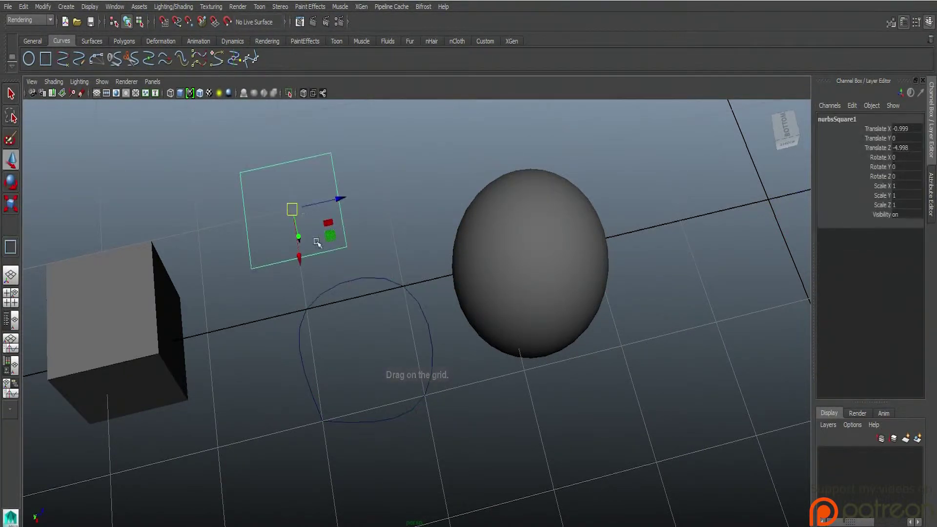
Step: Delete the closed EP curve between the cube and the sphere
left_click_drag(409, 269, 410, 257)
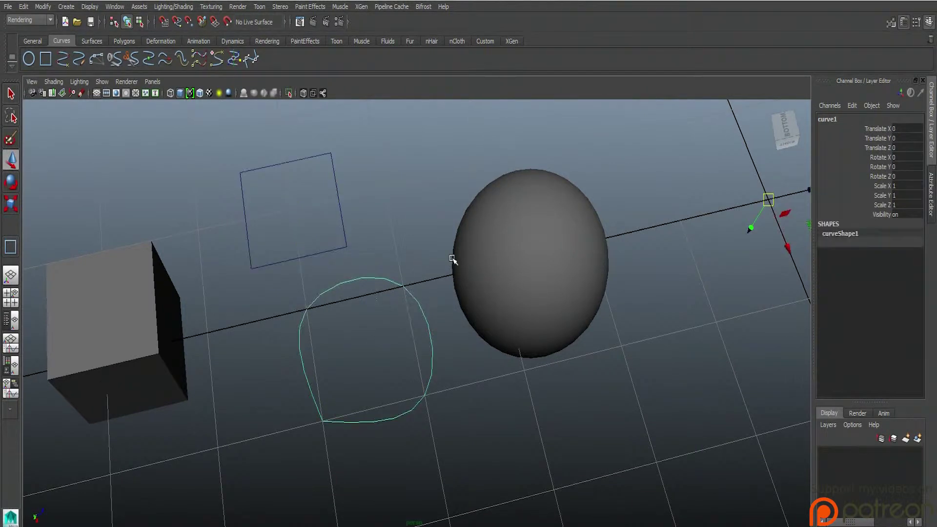
key("Delete")
Step: Select all four sides of the NURBS square, duplicate them and move the copy vertically to Translate Y -0.351
left_click(343, 235)
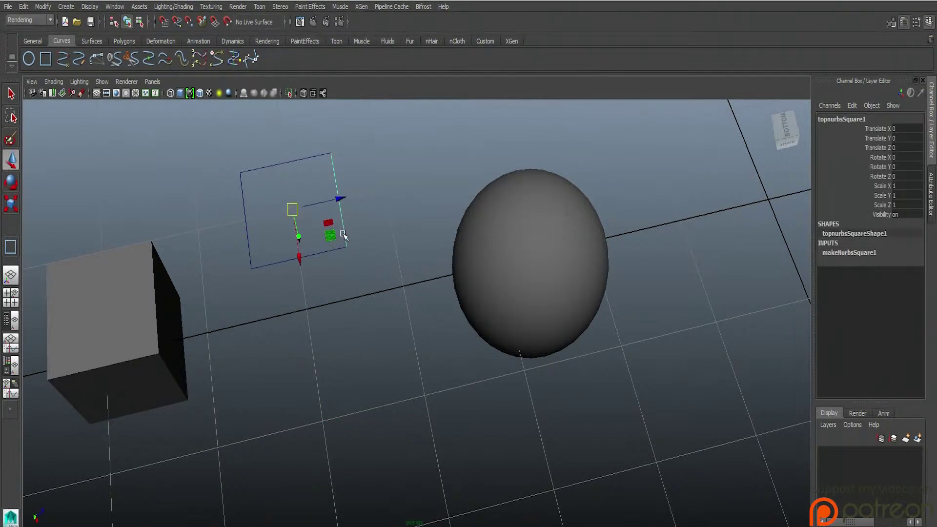
left_click_drag(226, 311, 393, 119)
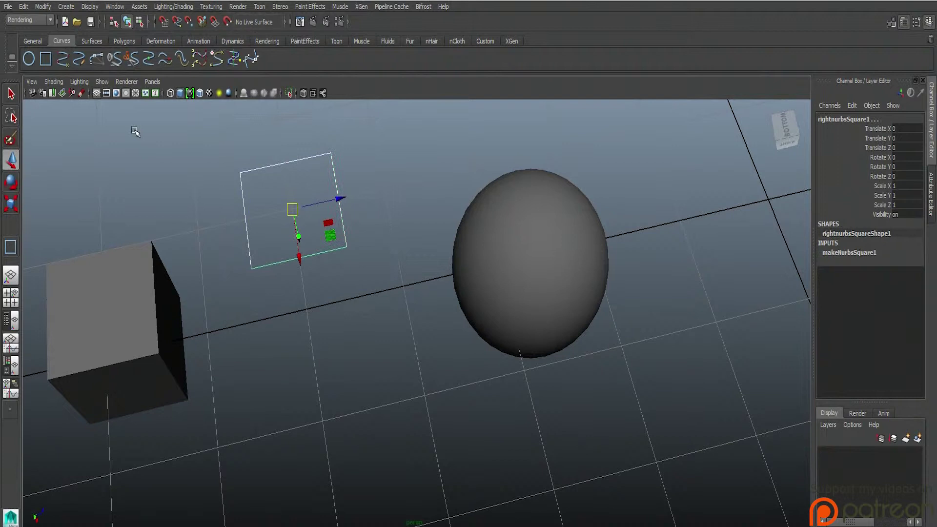
left_click(24, 7)
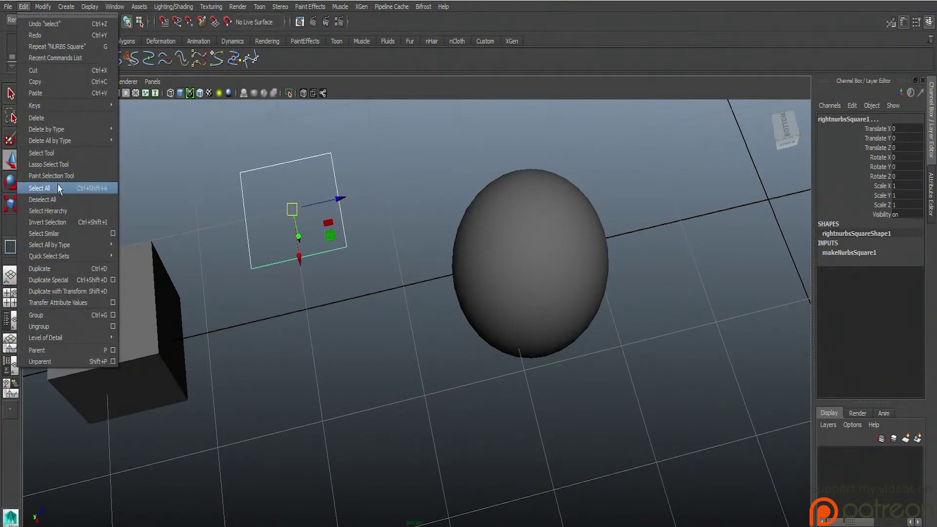
left_click(59, 269)
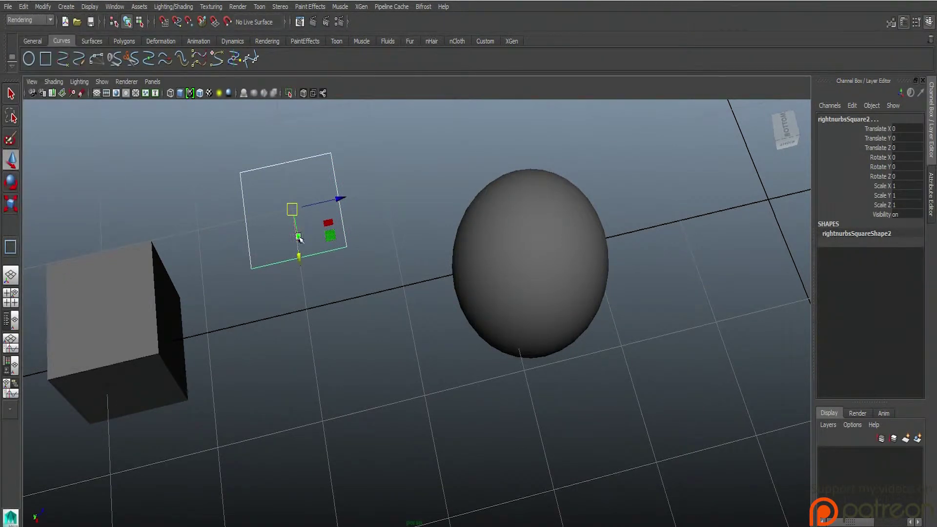
left_click_drag(329, 299, 358, 261, "alt")
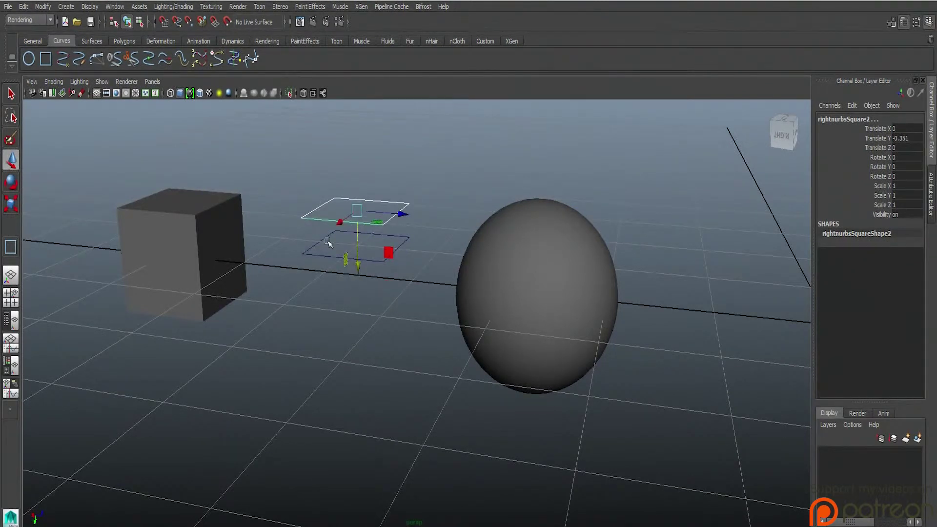
Step: Duplicate the copied square again and move the new copy to Translate Y -0.784
left_click(23, 7)
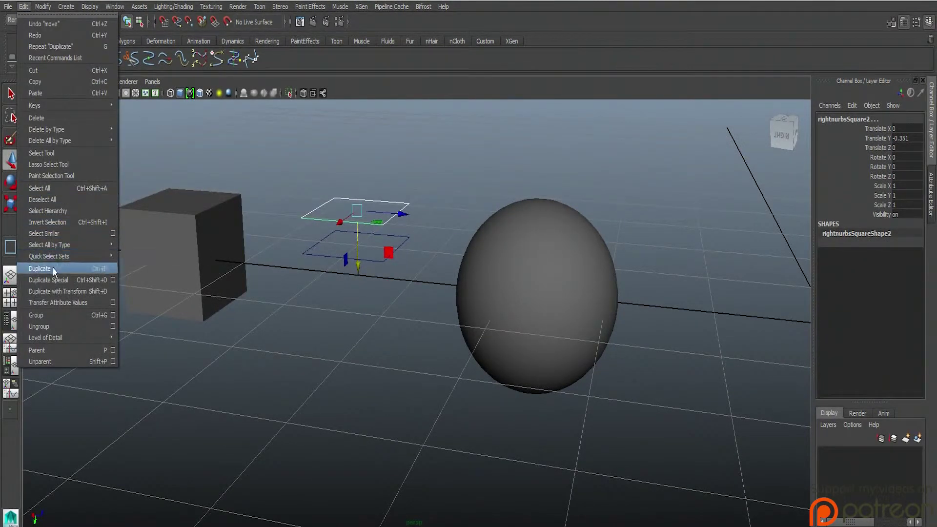
left_click(40, 269)
left_click_drag(359, 270, 362, 228)
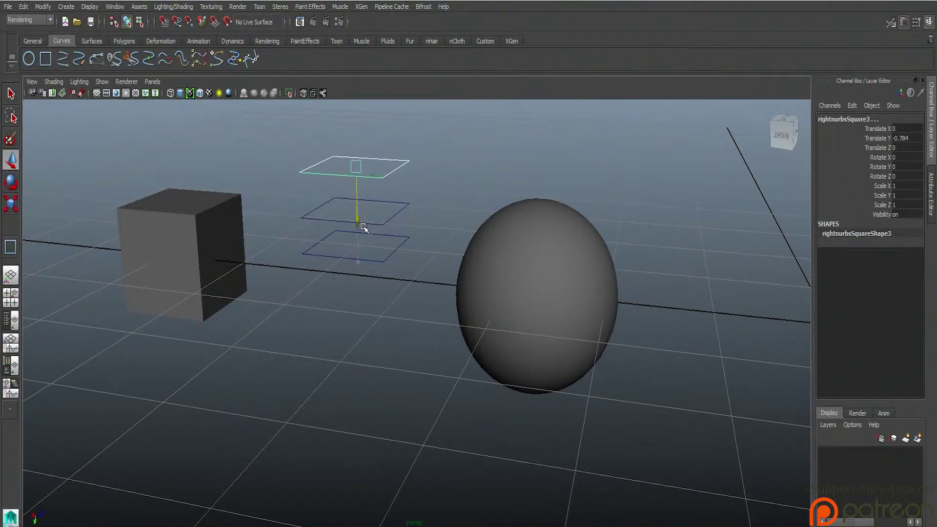
Step: Switch to the Surfaces menu set
left_click(42, 20)
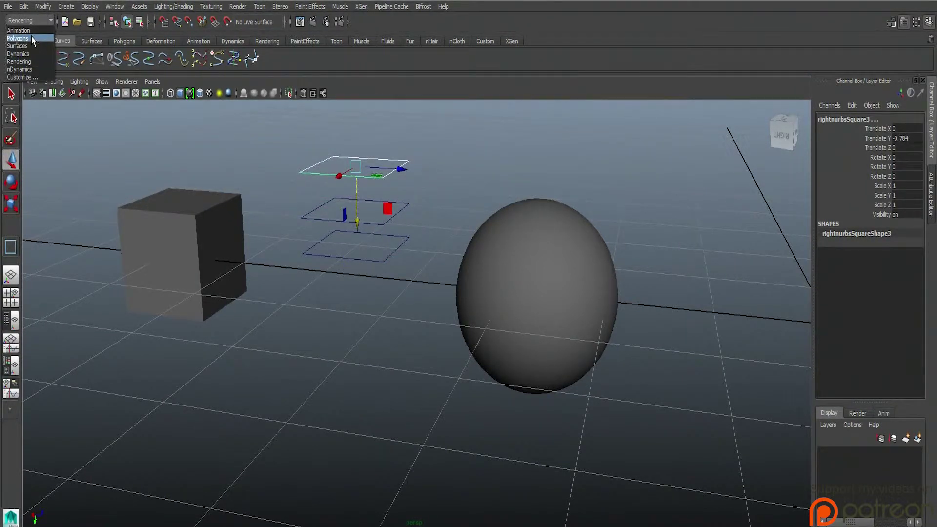
left_click(17, 46)
Step: Try to loft the three stacked squares selected together, and undo that loft
left_click(355, 358)
left_click_drag(291, 315, 378, 164)
left_click(229, 7)
mouse_move(169, 7)
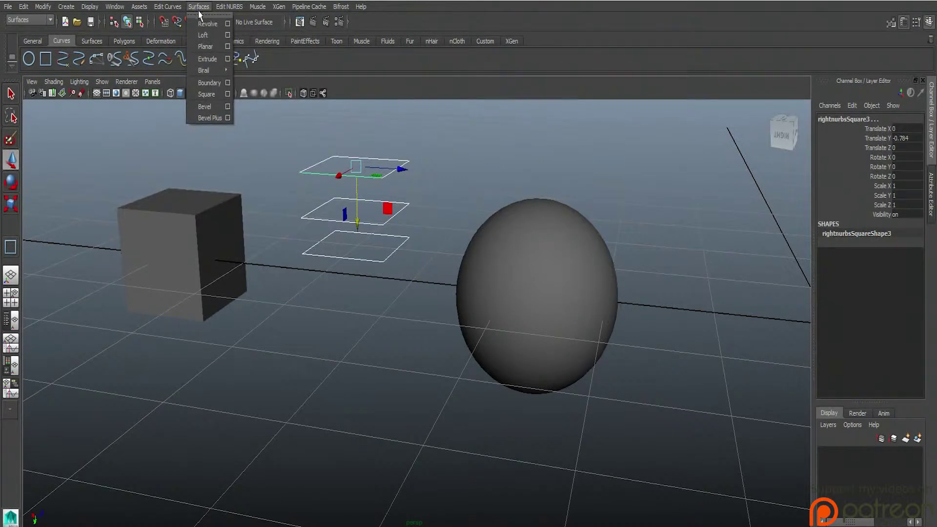
left_click(203, 35)
key("ctrl+z")
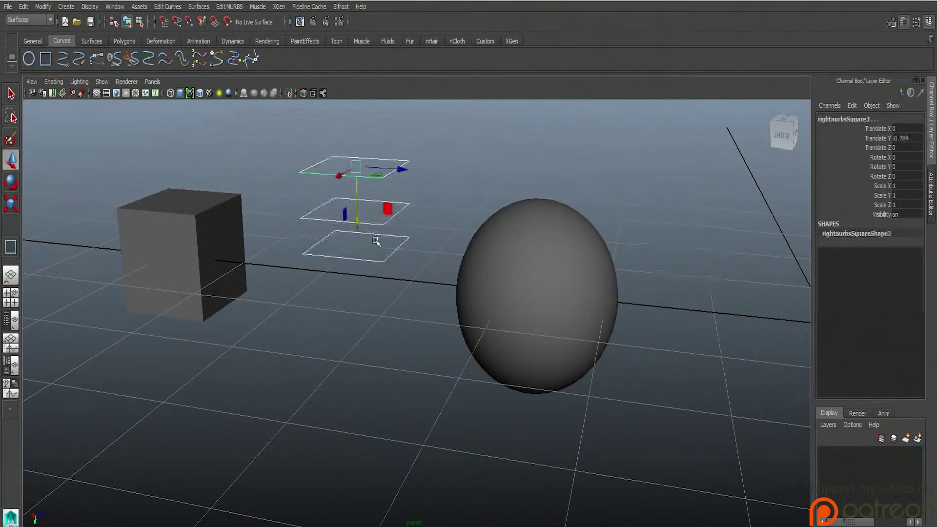
Step: Select the stacked NURBS squares one after another from lowest to highest and loft a surface through them
left_click(348, 253)
left_click_drag(293, 275, 415, 235)
left_click_drag(414, 185, 426, 191, "shift")
left_click_drag(291, 190, 427, 141, "shift")
left_click(168, 6)
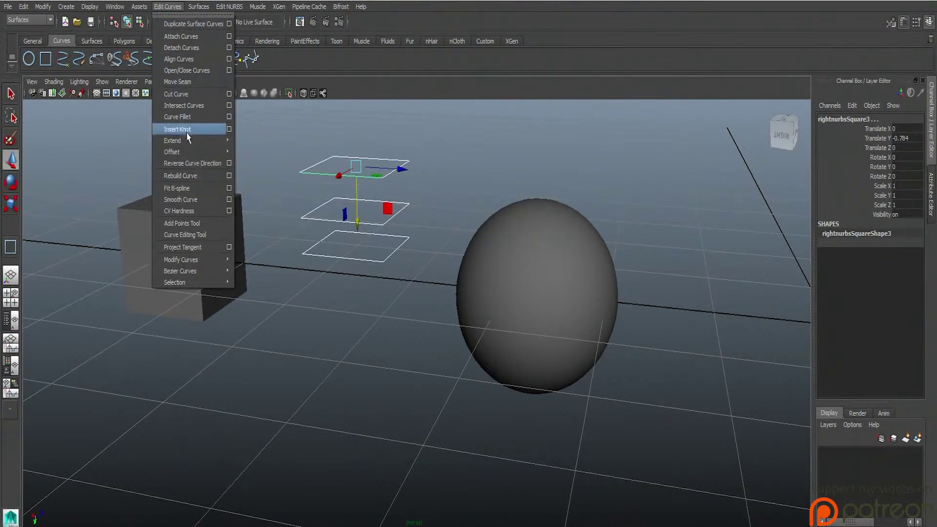
mouse_move(200, 7)
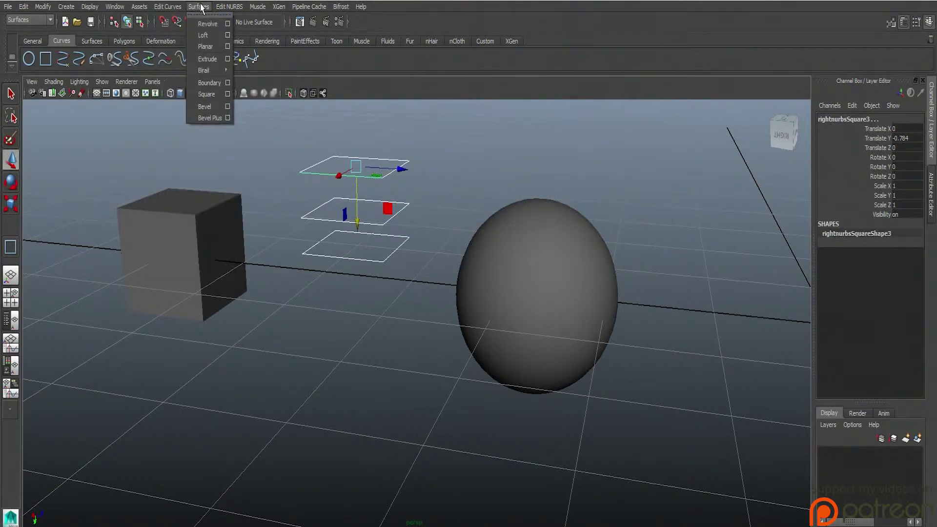
left_click(203, 35)
left_click_drag(328, 274, 368, 263, "alt")
Step: Select the NURBS sphere and examine the available NURBS editing commands and the Loft options
left_click(513, 272)
left_click_drag(296, 316, 306, 210, "alt")
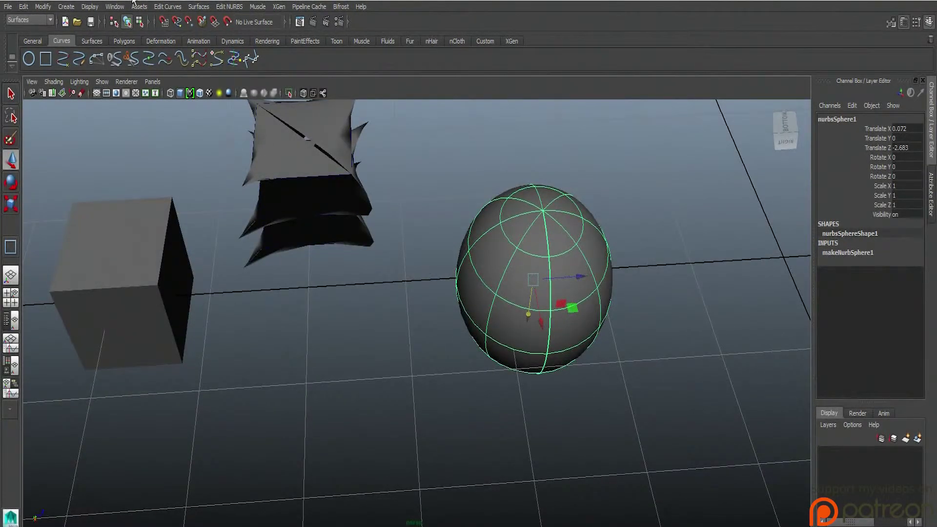
left_click(227, 7)
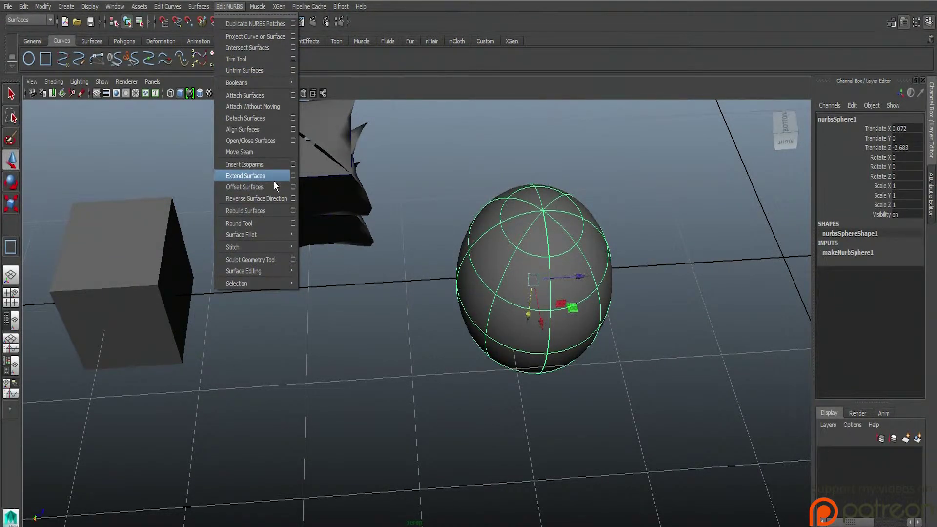
left_click(263, 2)
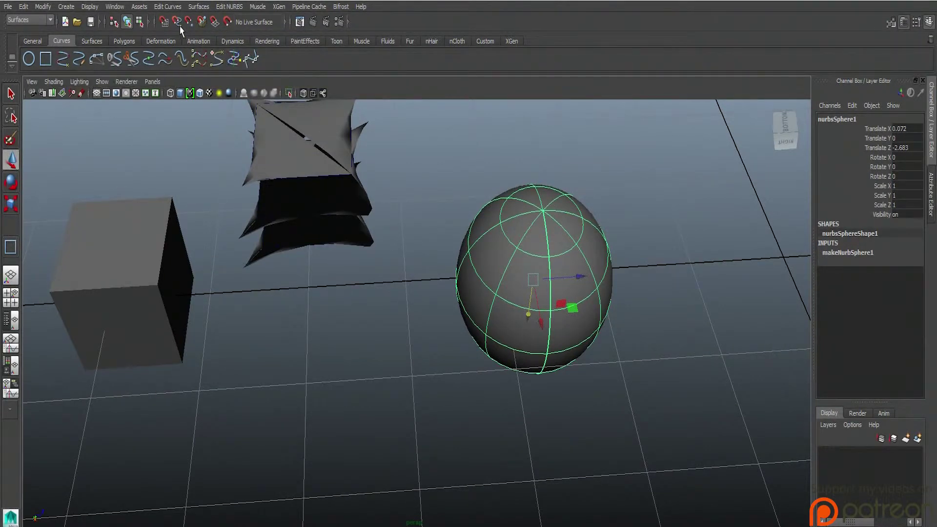
left_click(165, 9)
mouse_move(203, 9)
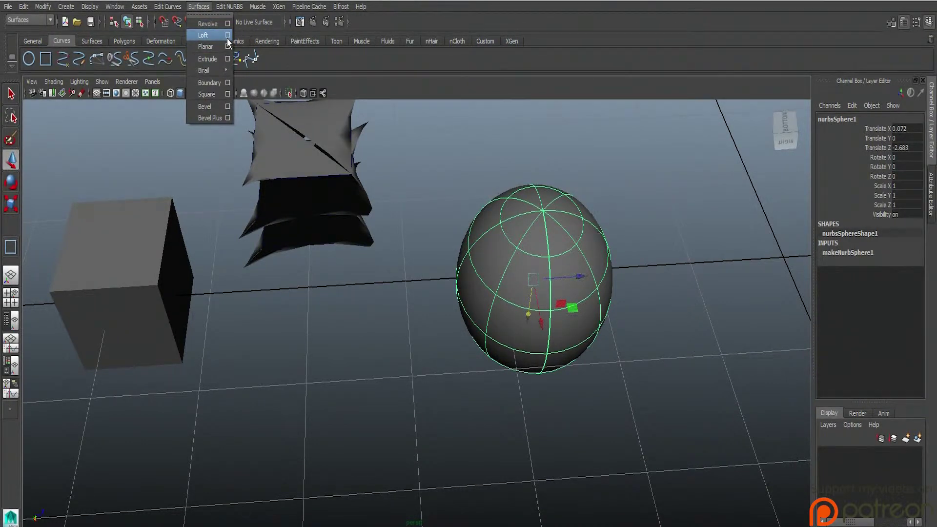
left_click(228, 37)
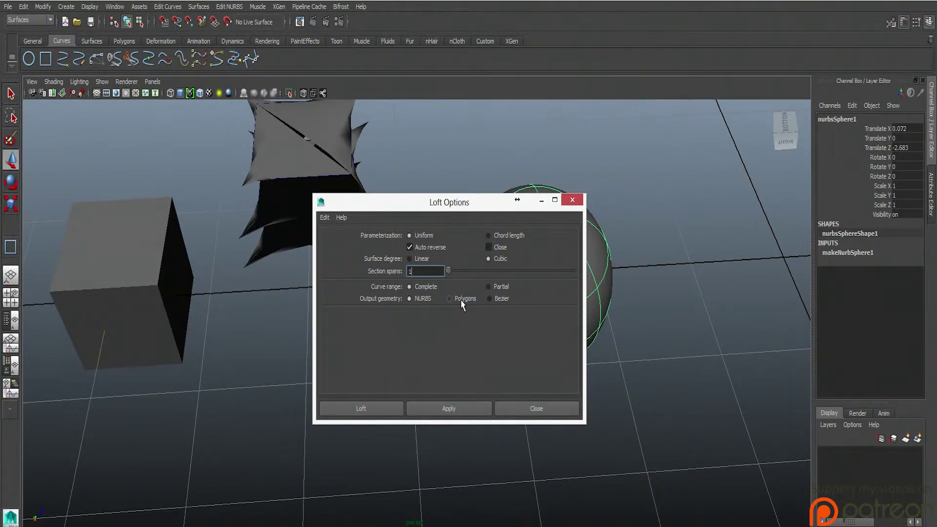
left_click(572, 199)
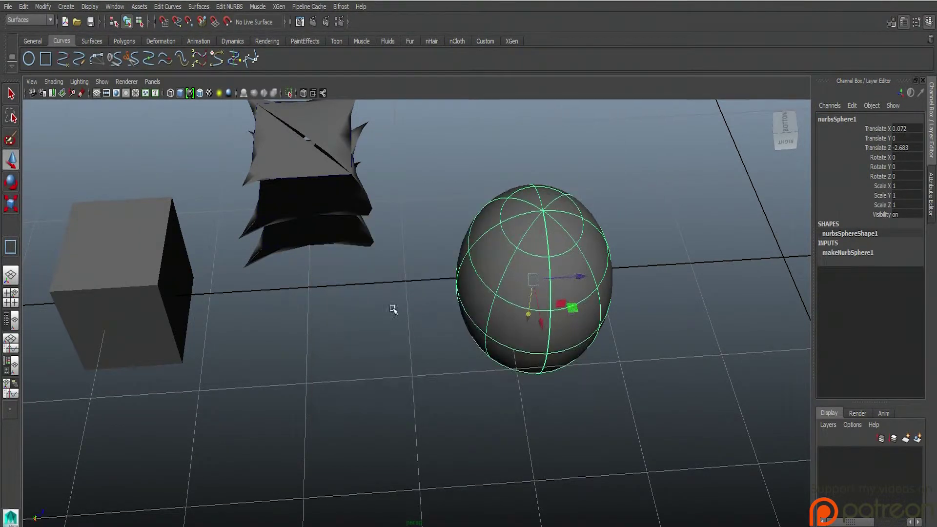
Step: Select the cube and the NURBS sphere in turn, and examine the Convert commands for changing geometry types
left_click(165, 293)
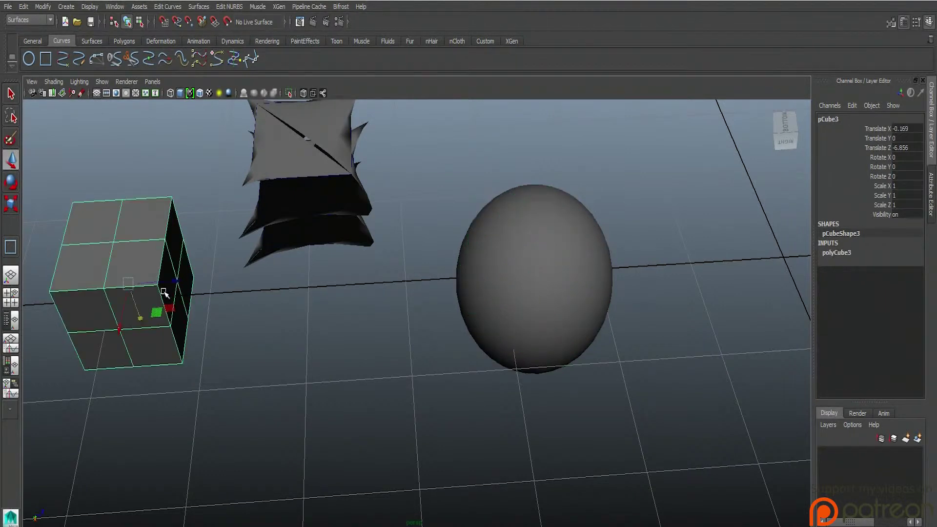
left_click(522, 251)
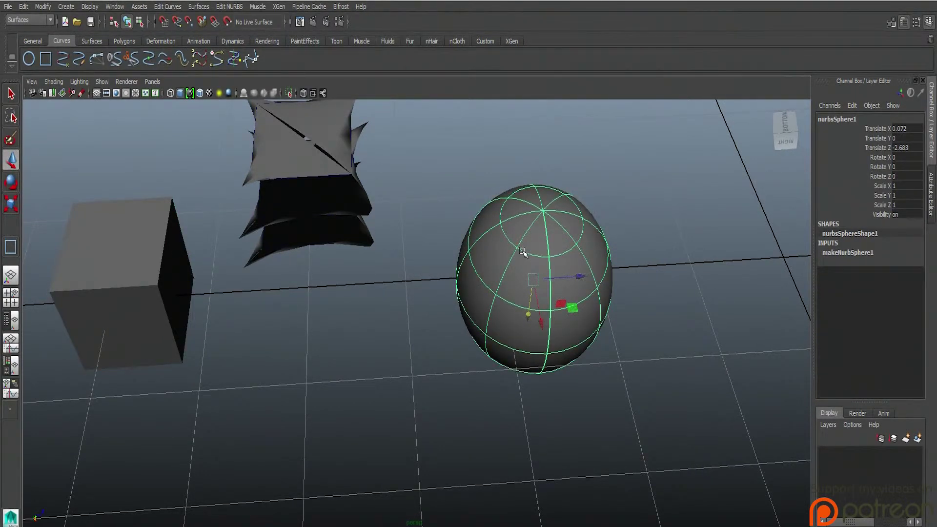
left_click(23, 6)
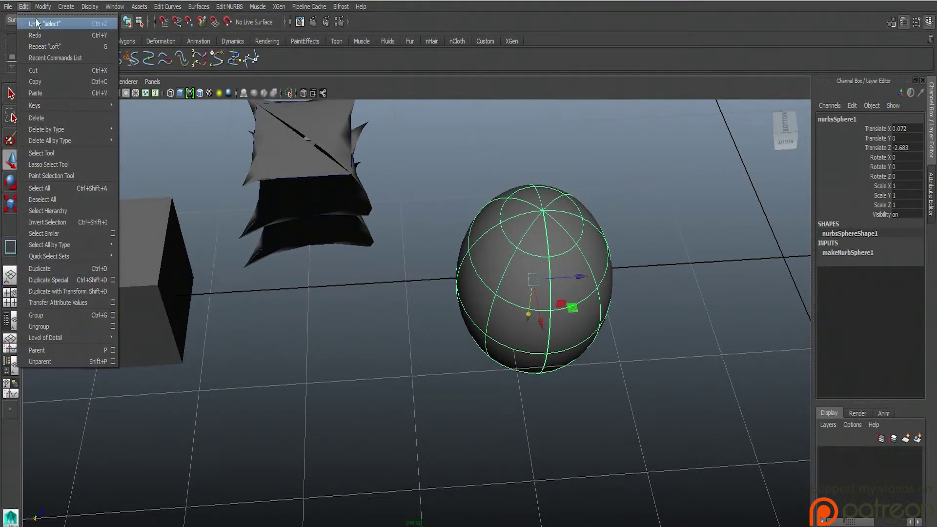
mouse_move(43, 4)
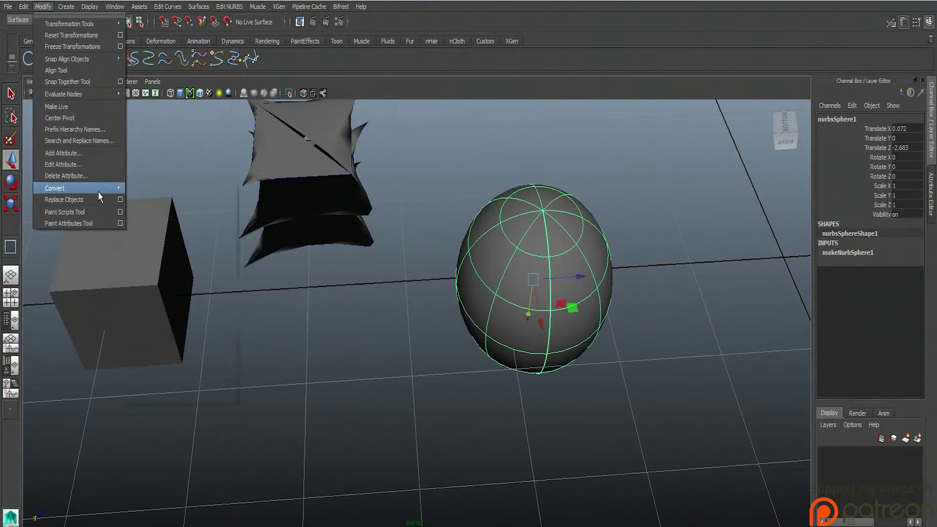
mouse_move(100, 189)
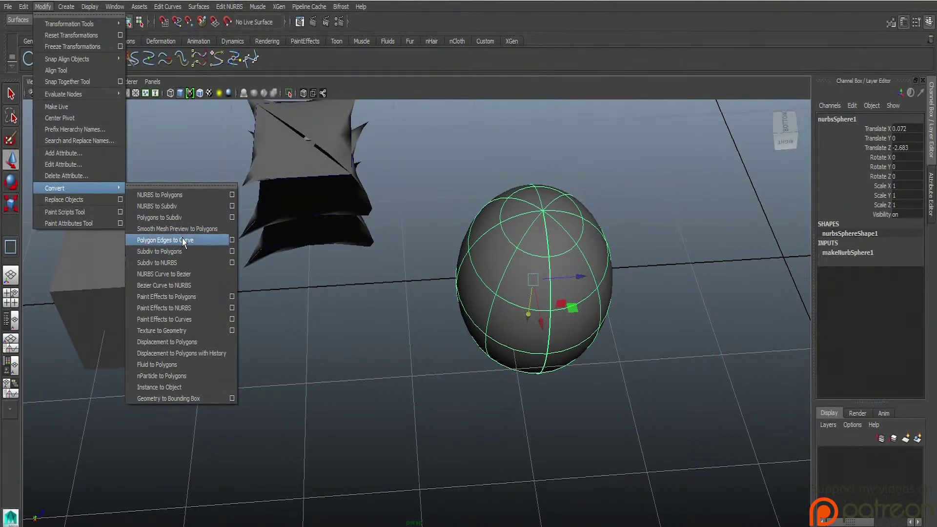
left_click(426, 325)
Step: Select the cube, compare its unsmoothed, cage and smooth mesh previews, and leave it in smooth preview
left_click(150, 279)
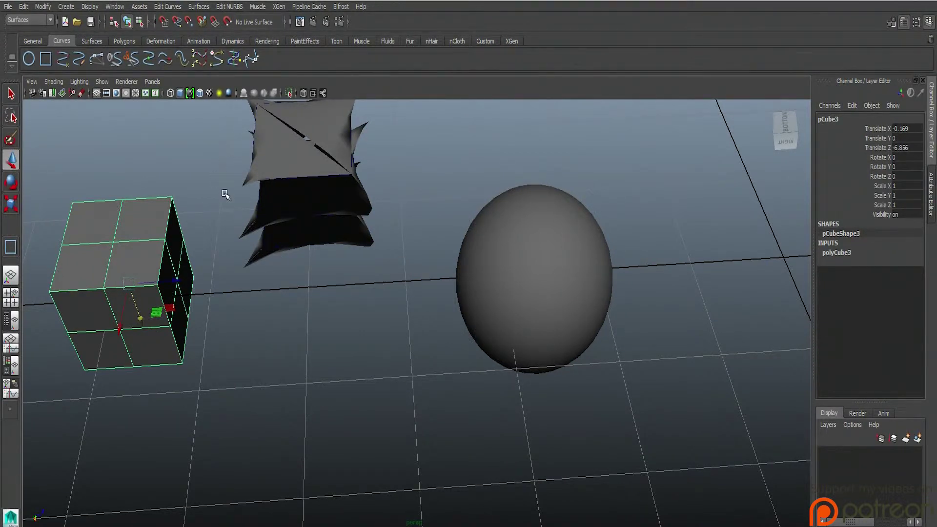
key("3")
key("1")
key("3")
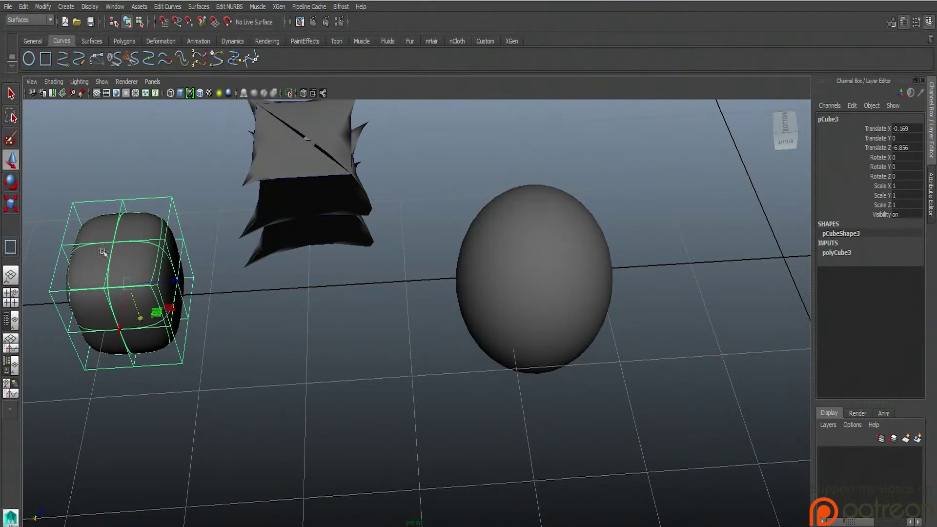
key("1")
key("2")
key("3")
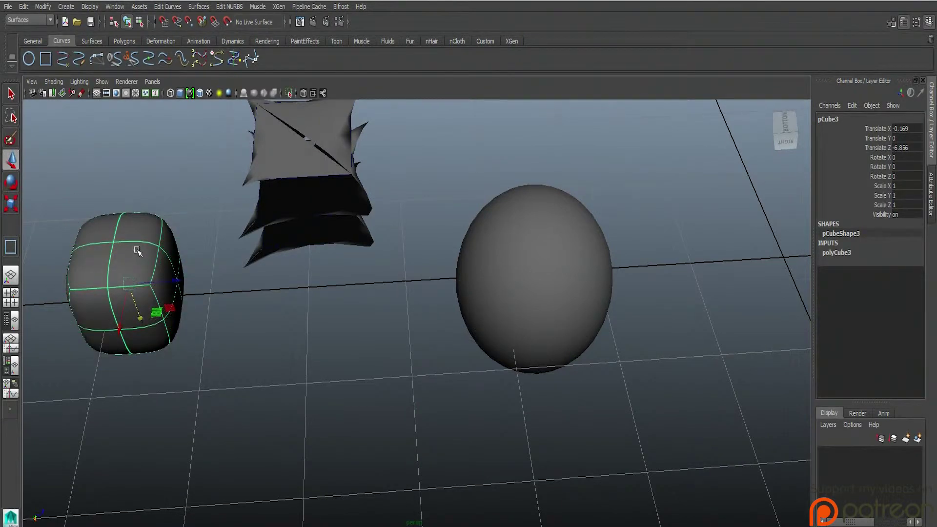
Step: Activate the Scale tool, switch the smoothed cube to edge mode and select edges on its opposite sides
scroll(122, 336, "down", 2)
scroll(125, 338, "down", 2)
scroll(189, 352, "up", 4)
scroll(190, 353, "down", 2)
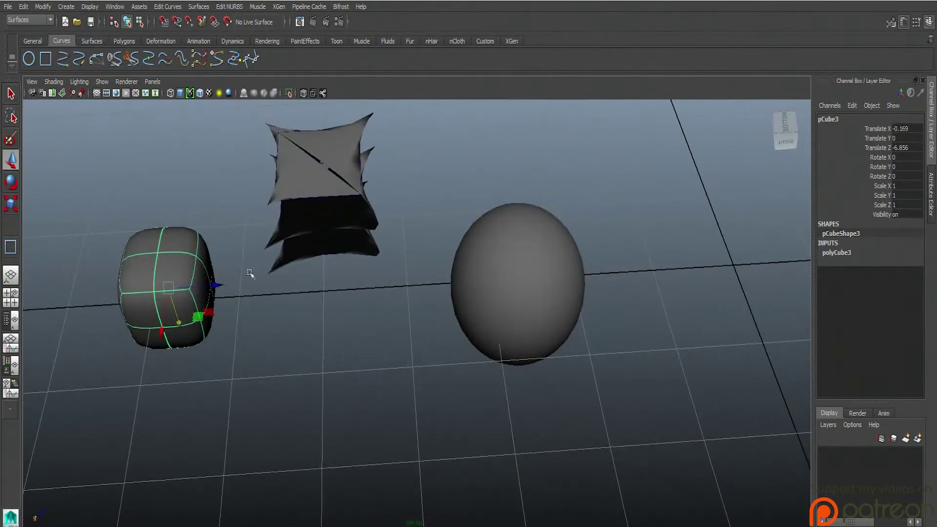
key("e")
key("r")
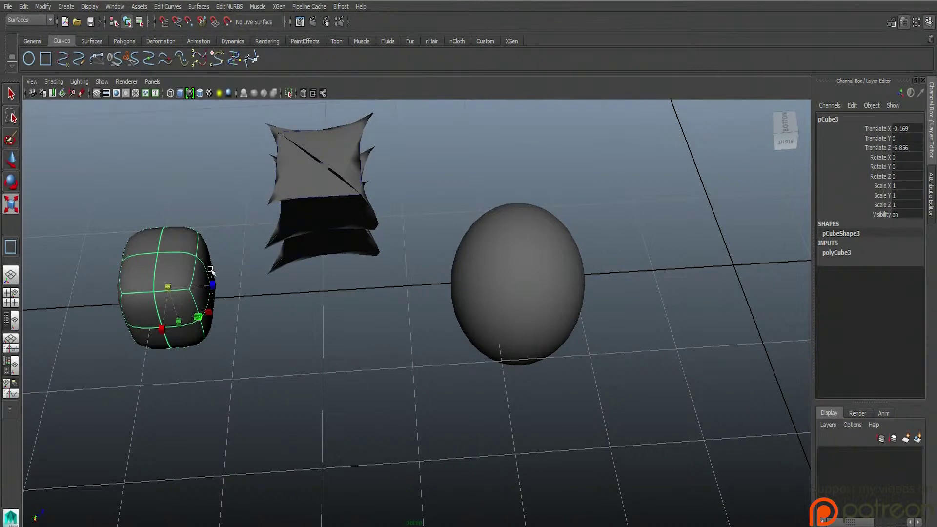
right_click_drag(257, 251, 257, 221)
left_click(200, 248)
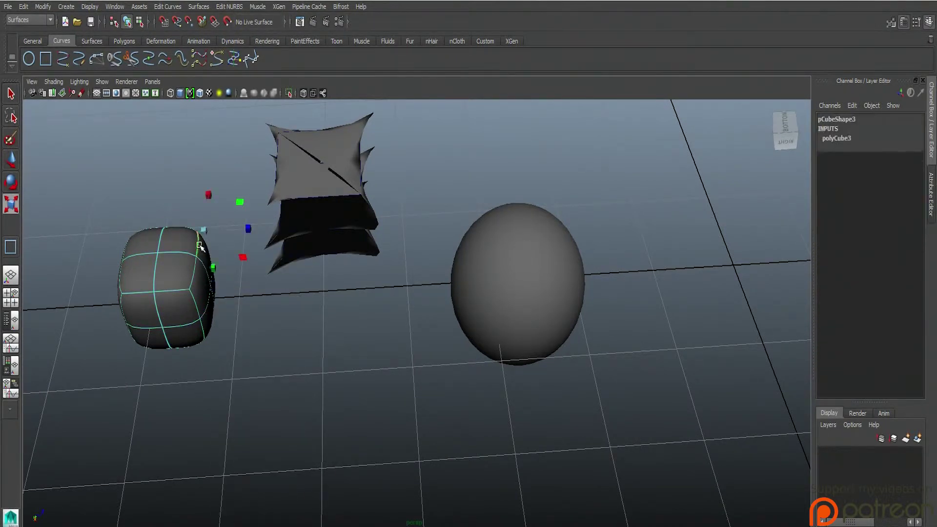
left_click(120, 276, "shift")
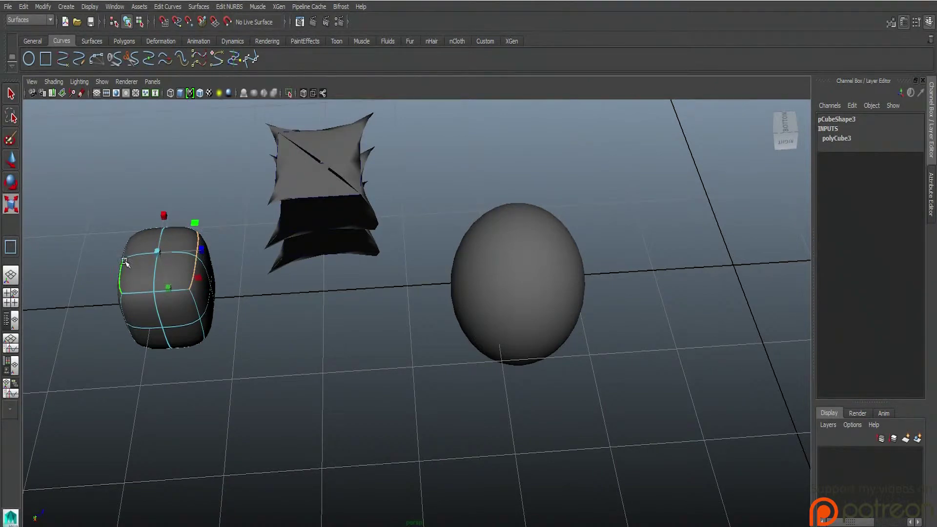
left_click_drag(142, 385, 229, 238, "alt")
left_click_drag(230, 295, 249, 390, "alt")
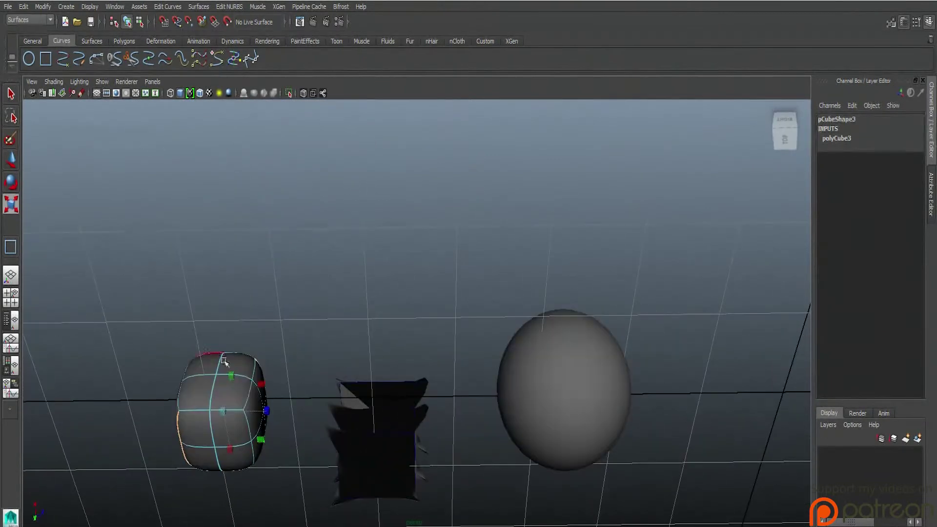
left_click_drag(257, 446, 251, 524, "alt")
Step: Undo the last change to the smoothed cube's edges and add the edges around its opposite ends to the selection
left_click_drag(225, 339, 207, 363)
left_click_drag(190, 407, 289, 441, "alt")
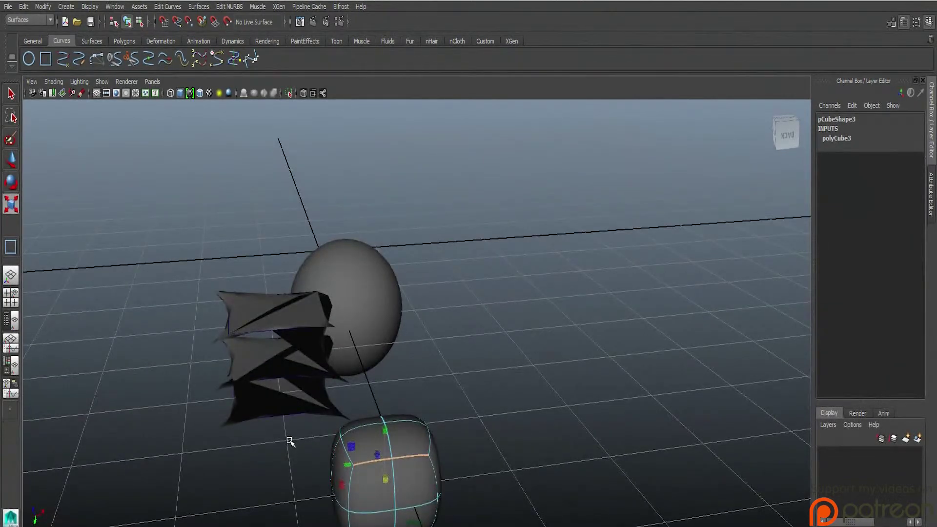
key("ctrl+z")
left_click(340, 439, "shift")
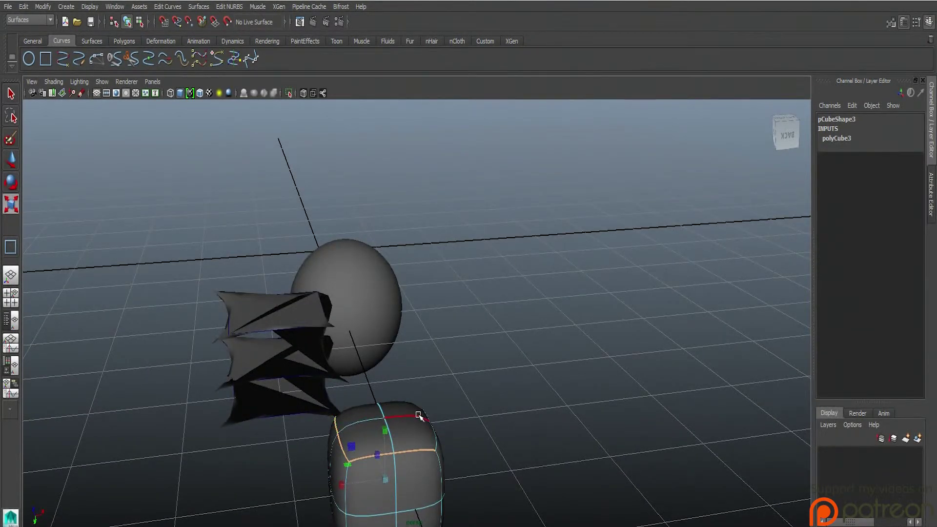
left_click_drag(454, 438, 338, 426, "alt")
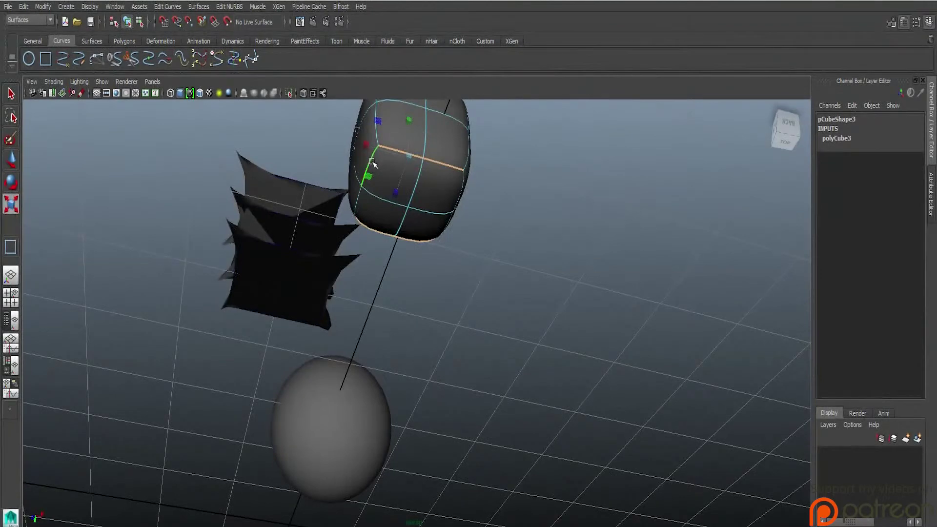
left_click_drag(451, 243, 346, 276, "alt")
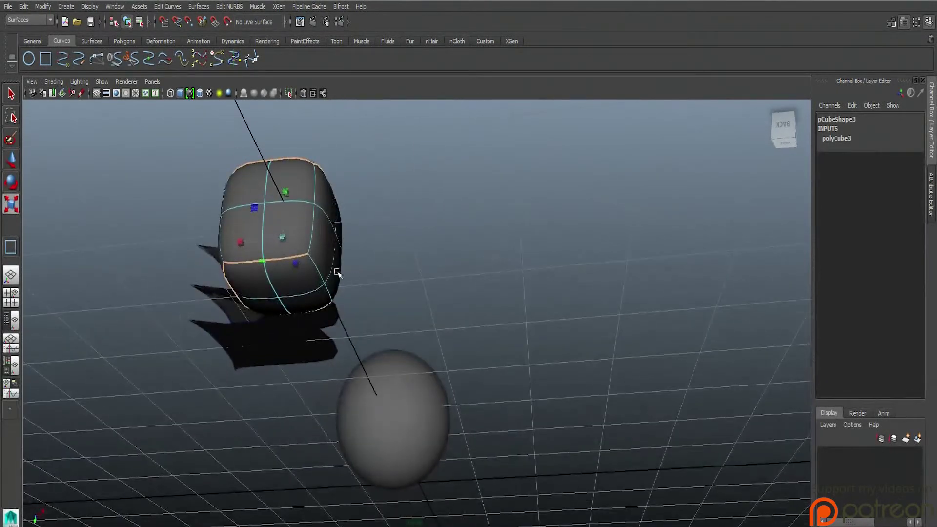
left_click_drag(303, 359, 317, 428, "alt")
left_click_drag(249, 456, 293, 455, "alt")
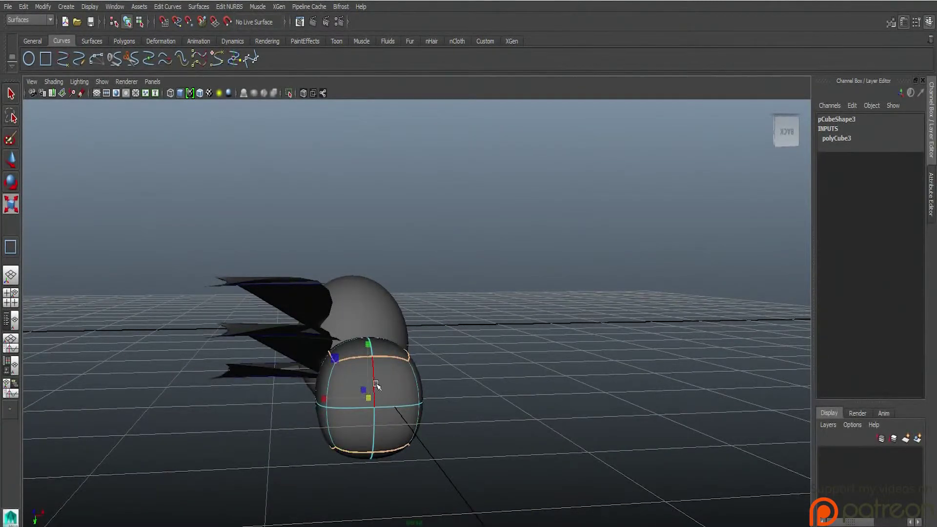
Step: Replace the edge selection with an edge loop around one end of the smoothed cube
left_click_drag(326, 482, 455, 445, "alt")
double_click(507, 400)
left_click_drag(525, 425, 260, 422, "alt")
double_click(257, 413)
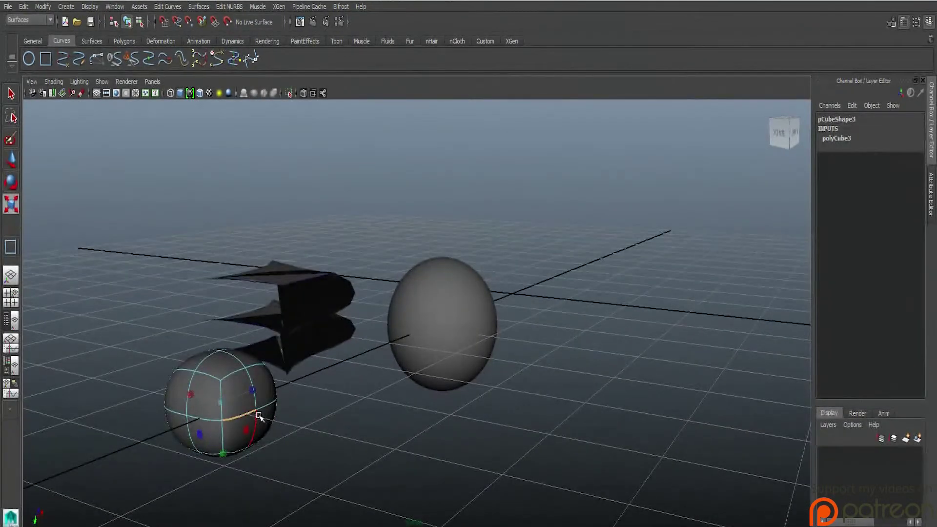
left_click_drag(273, 452, 287, 442, "alt")
left_click_drag(434, 475, 452, 406, "alt")
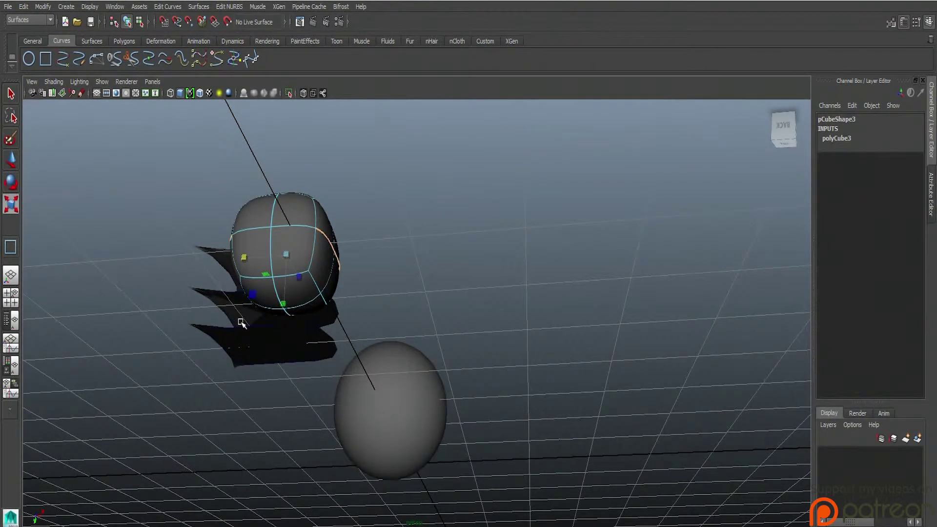
left_click_drag(276, 335, 195, 387, "alt")
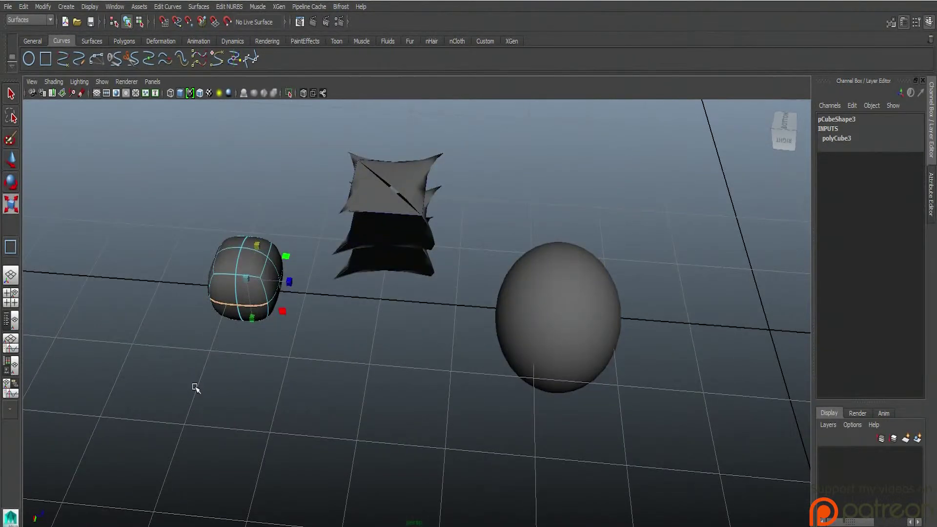
Step: Render the current view to check the smooth-previewed cube, and return the cube to object mode
left_click(313, 21)
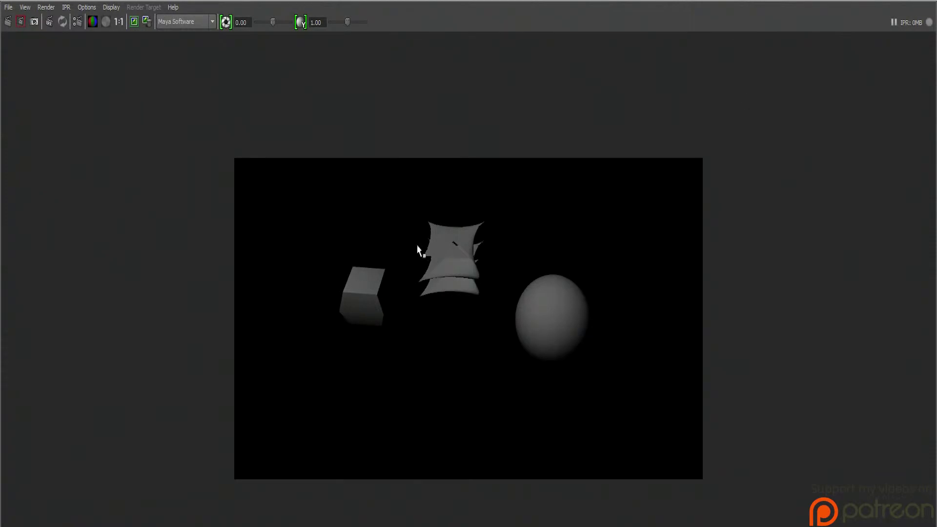
left_click(927, 3)
right_click_drag(216, 317, 278, 285)
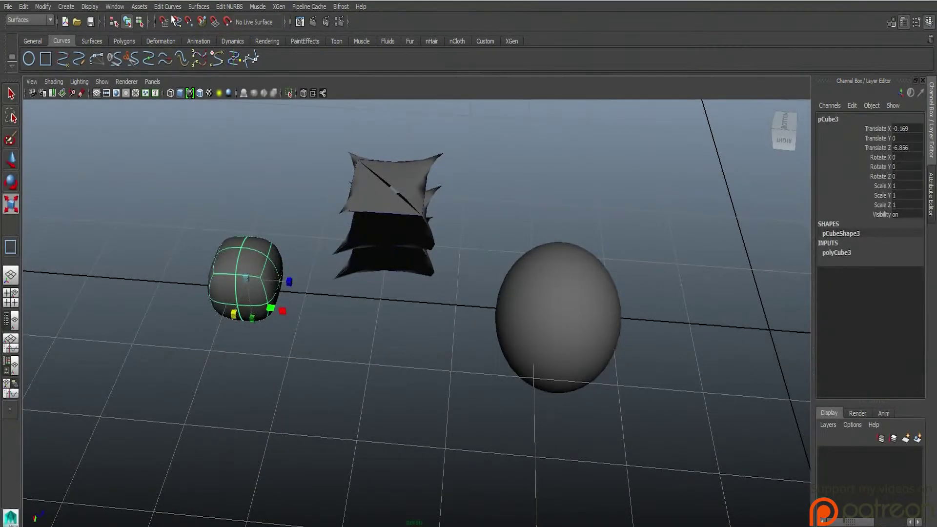
Step: Switch to the Polygons menu set and apply Smooth to the cube's mesh
left_click(29, 19)
left_click(22, 40)
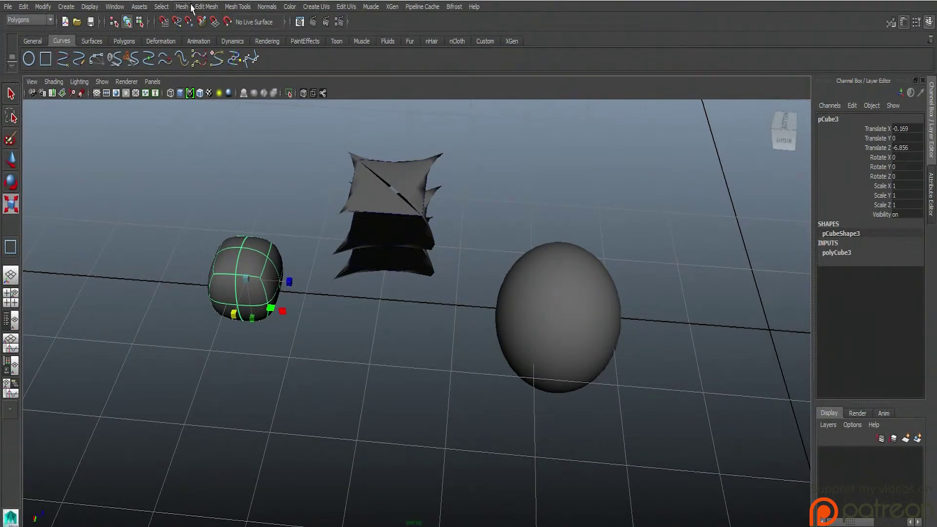
left_click(208, 7)
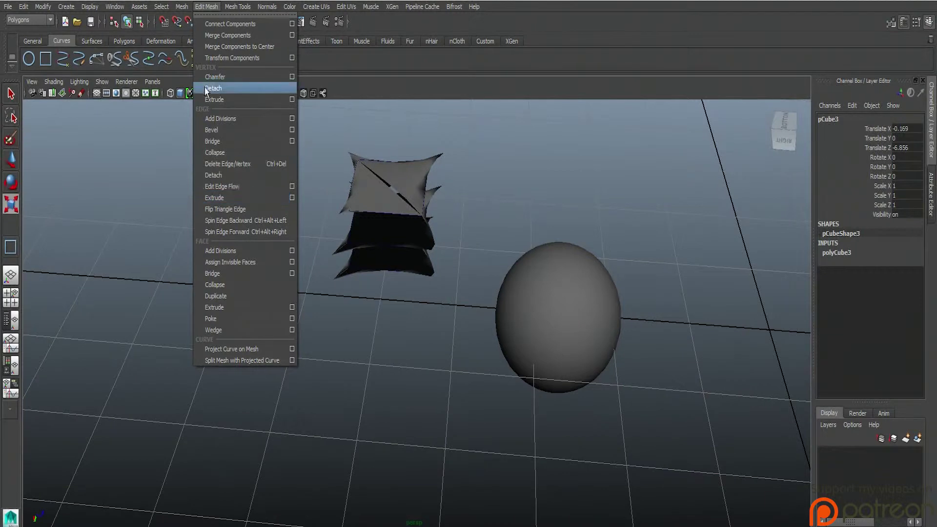
mouse_move(180, 10)
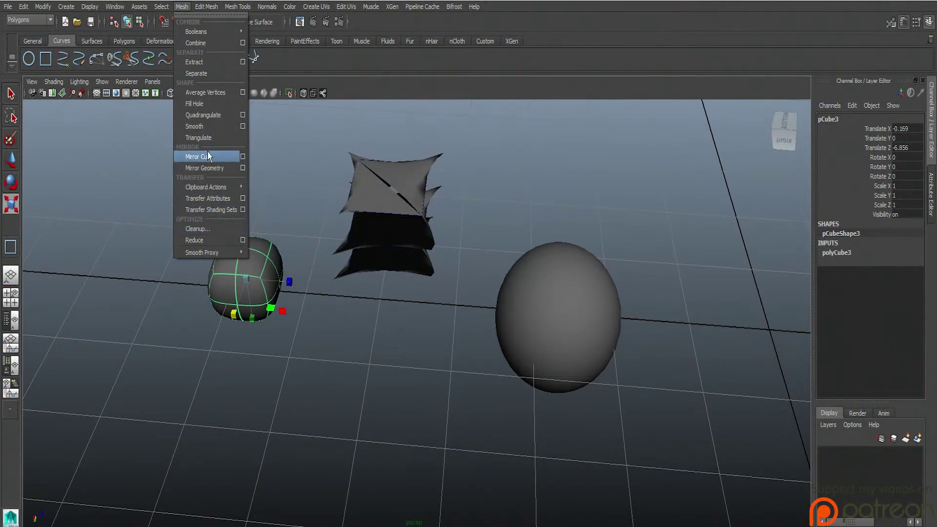
left_click(193, 126)
left_click(303, 293)
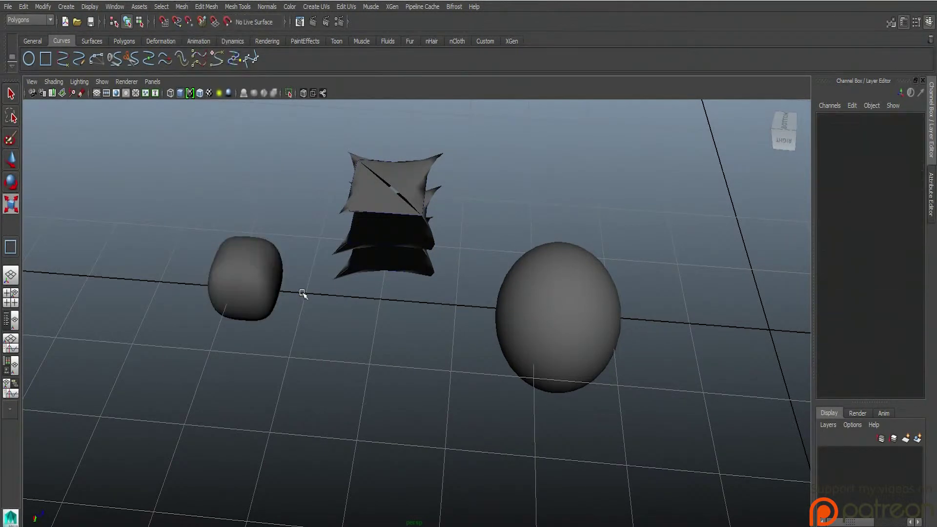
Step: Compare the subdivided cube in unsmoothed display and smooth preview, and render the current view again
left_click(267, 285)
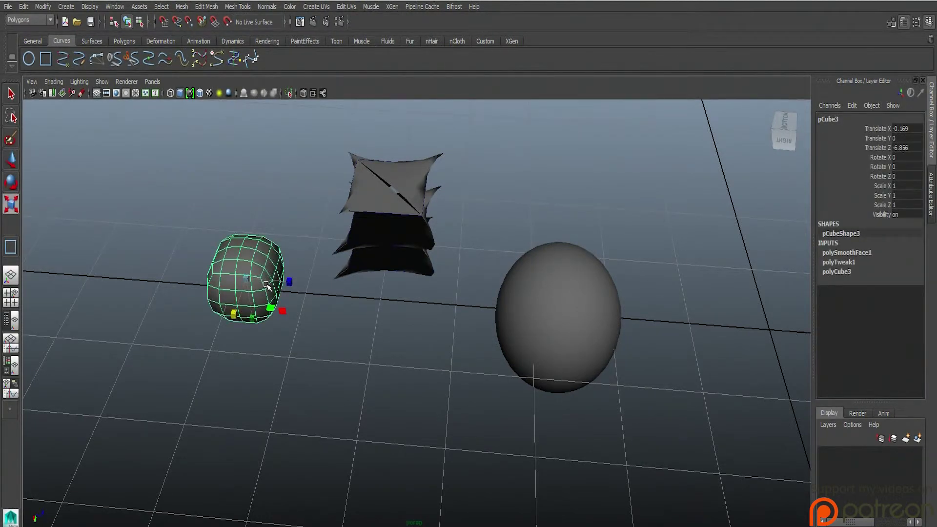
left_click(323, 308)
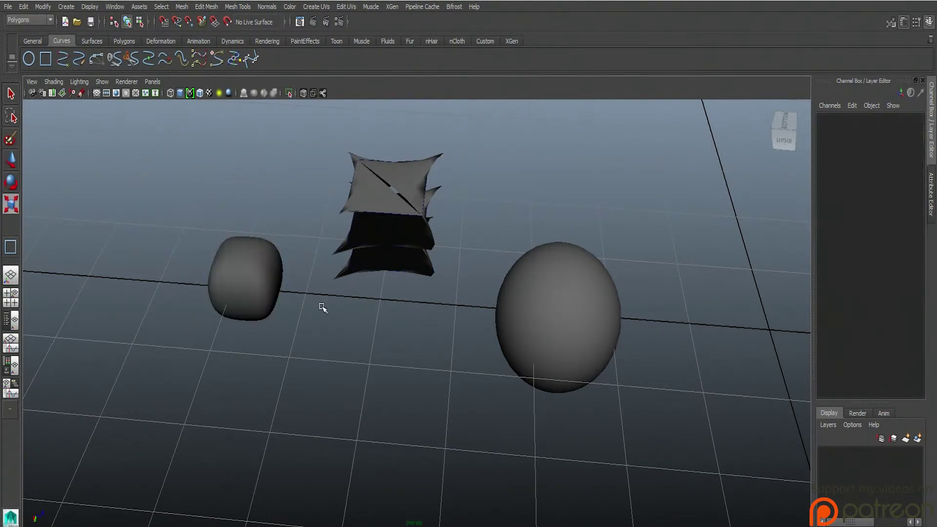
left_click(240, 241)
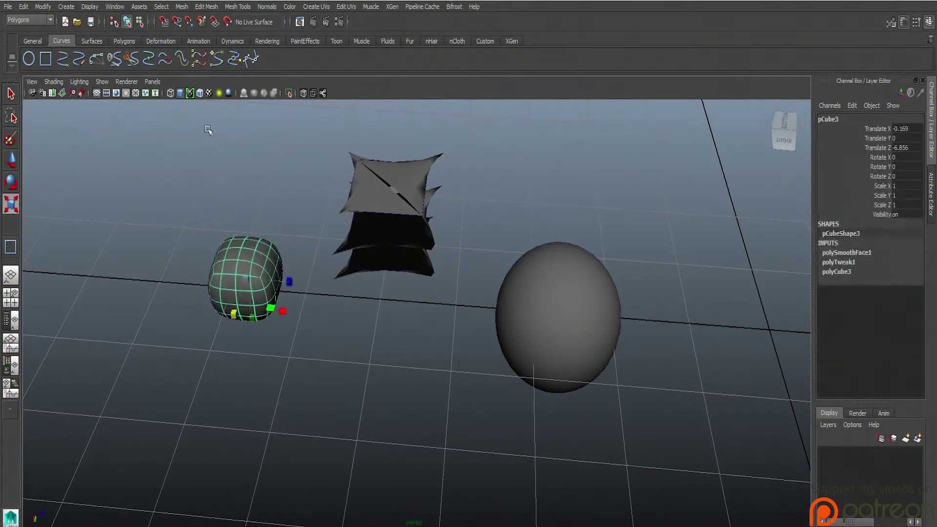
left_click(314, 22)
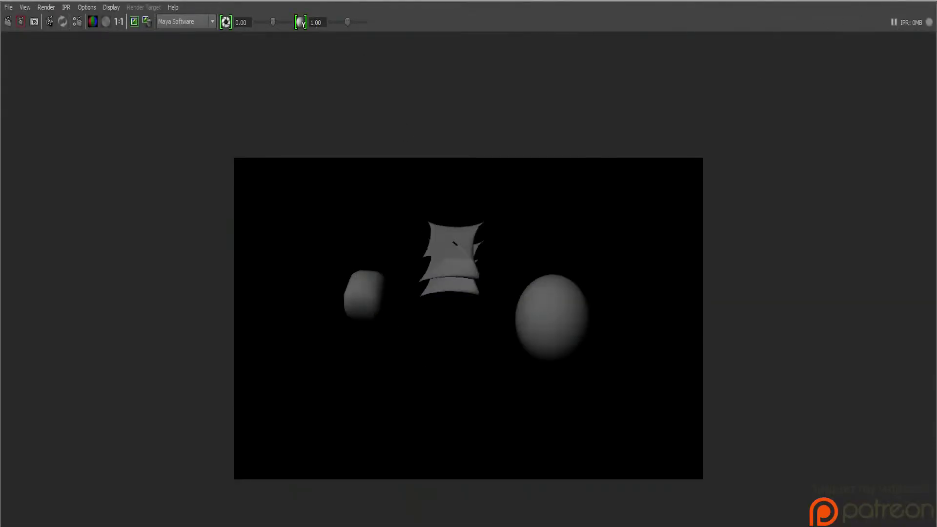
left_click(932, 1)
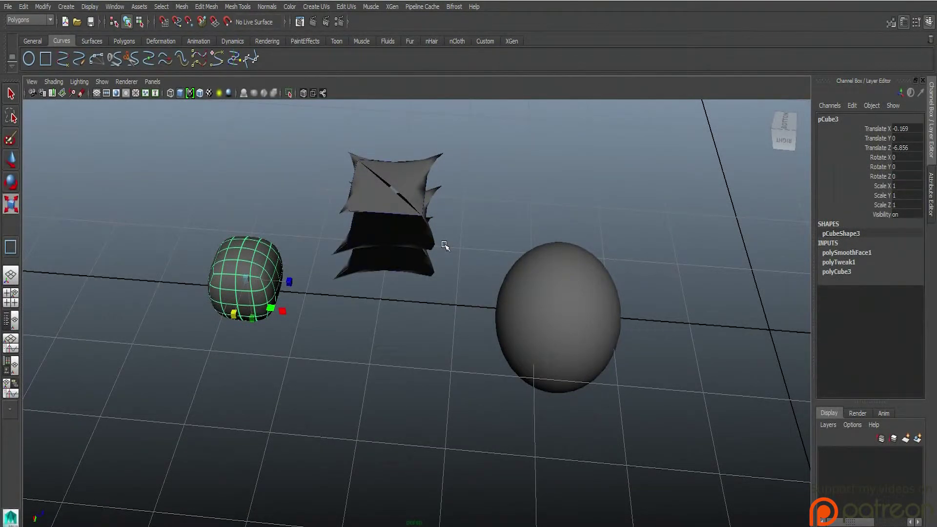
Step: Switch the NURBS sphere to surface patch mode, select a patch on its upper side and activate the Move tool
left_click(525, 291)
right_click(571, 285)
right_click_drag(571, 285, 525, 287)
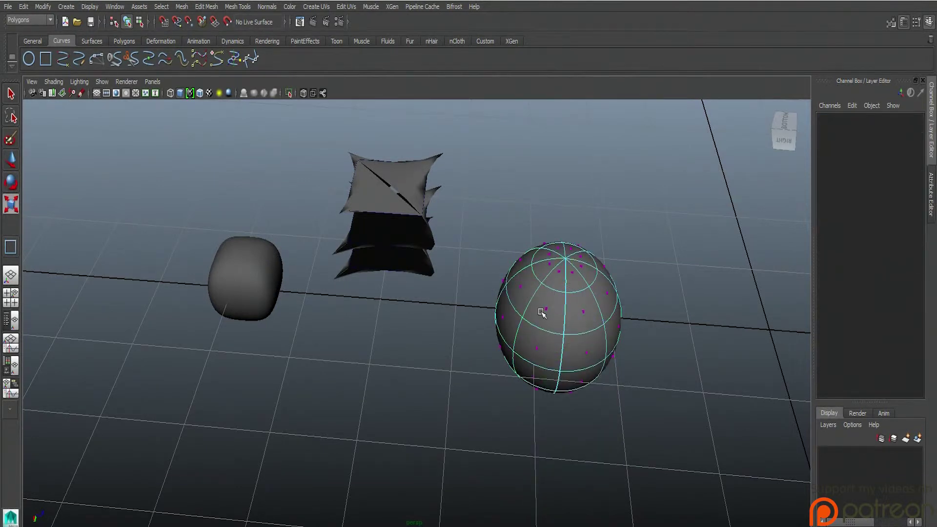
left_click(547, 309)
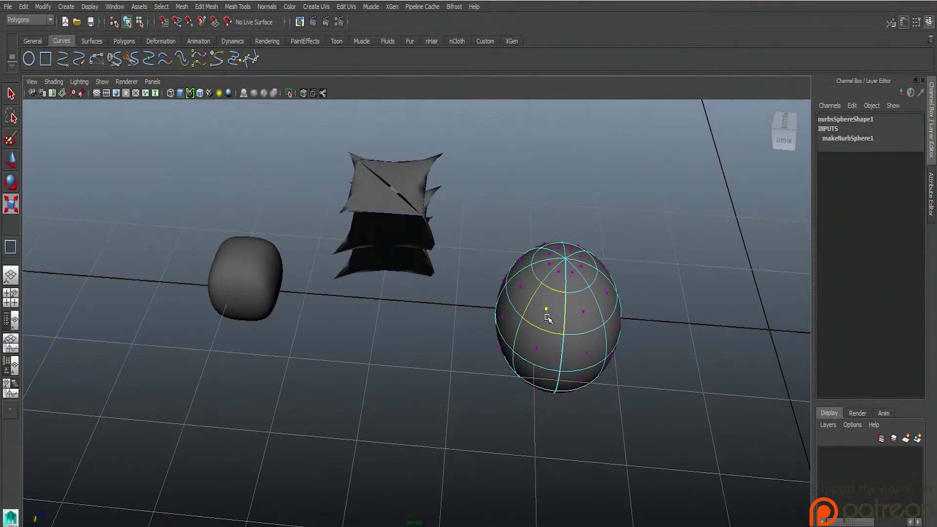
key("w")
scroll(485, 372, "down", 2)
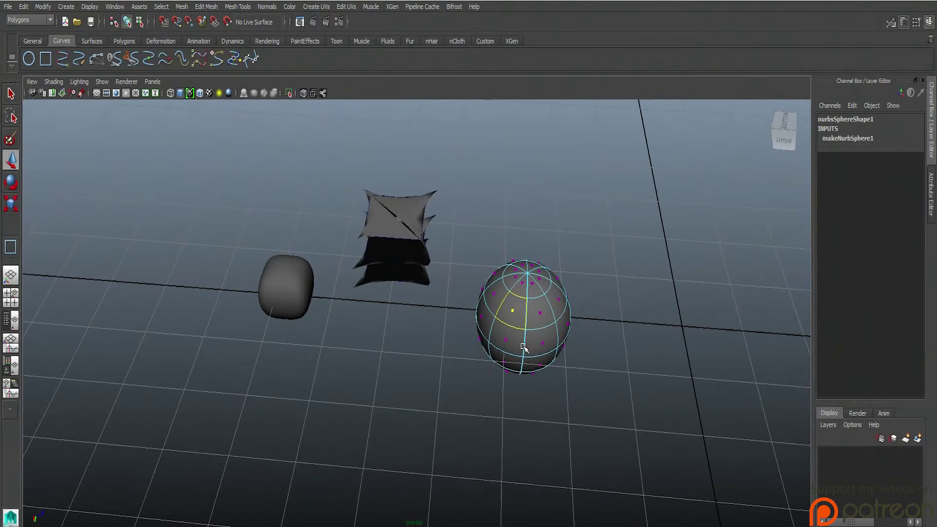
Step: Switch the NURBS sphere to surface point mode, select a point near its top, and examine the available surface editing tools
left_click_drag(514, 323, 484, 381, "alt")
mouse_move(499, 388)
right_mouse_down()
mouse_move(511, 358)
mouse_move(497, 377)
right_mouse_up()
left_click_drag(474, 406, 509, 407, "alt")
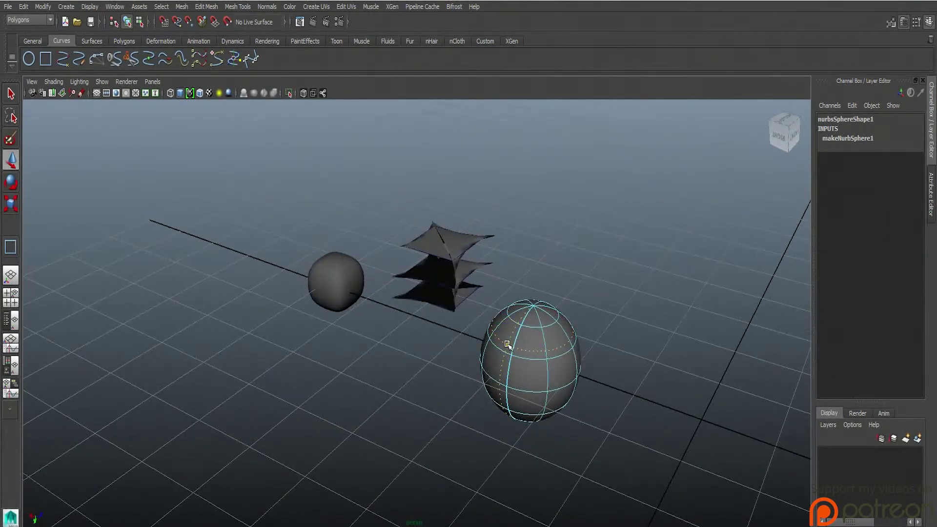
left_click(531, 324)
key("e")
key("r")
scroll(547, 341, "down", 3)
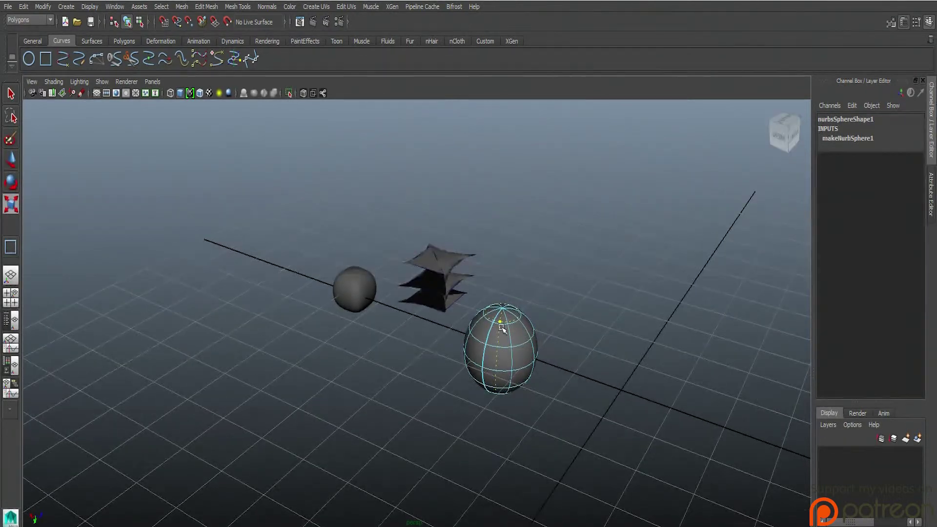
scroll(537, 379, "up", 6)
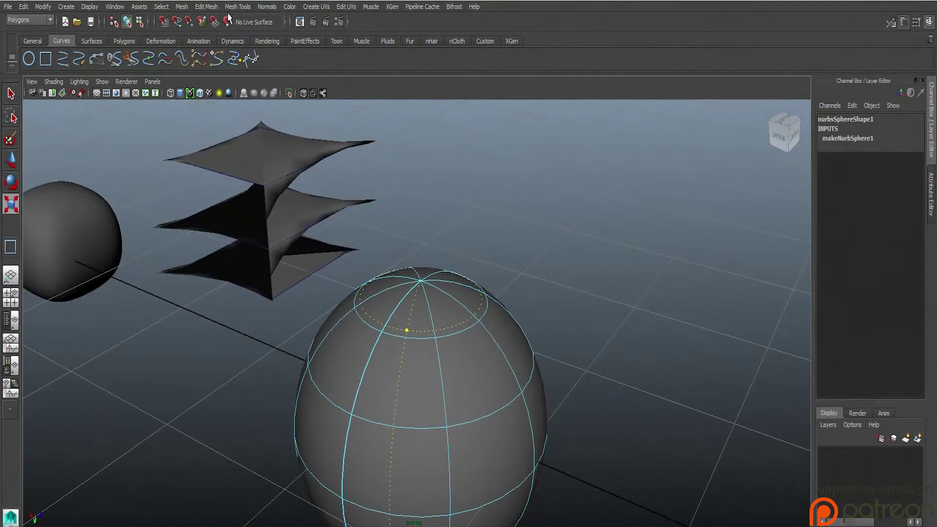
left_click(92, 40)
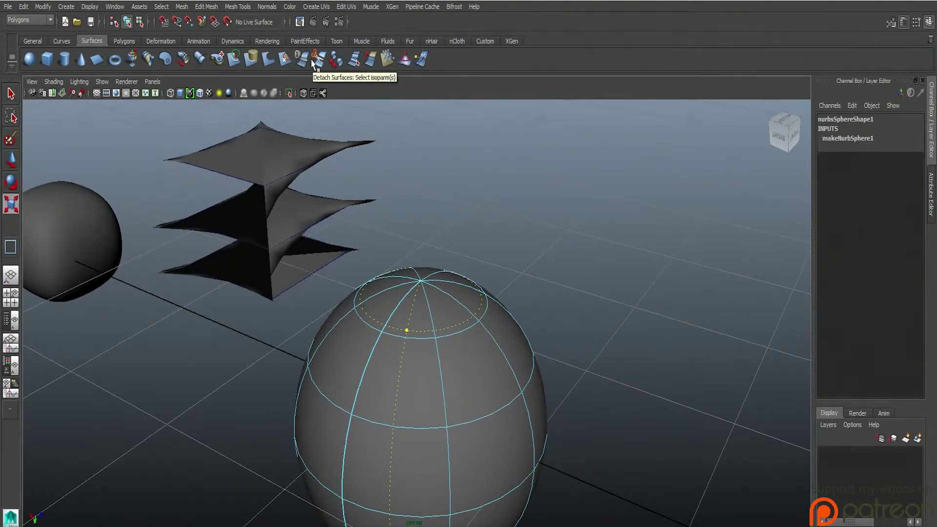
Step: Switch the NURBS sphere to control vertex mode and pull a group of lower side vertices outward with the Move tool
right_click(425, 374)
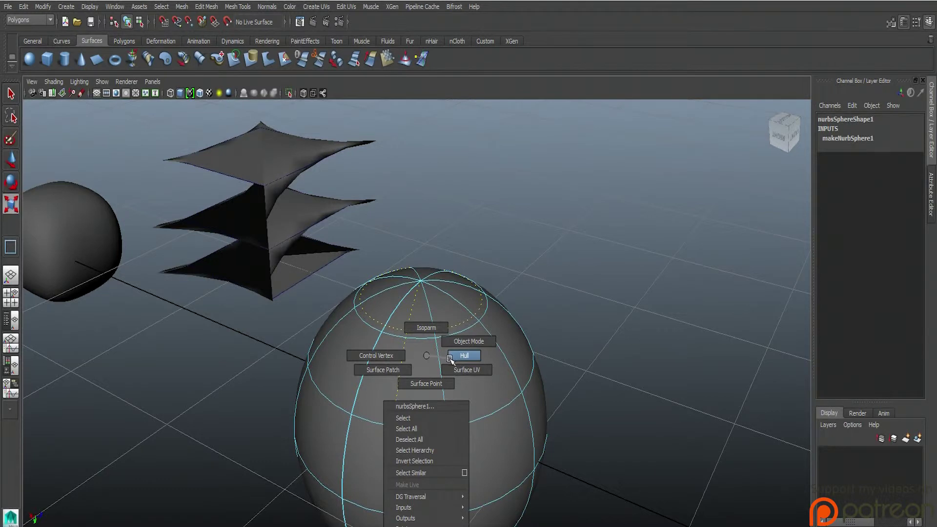
right_click_drag(450, 358, 394, 347)
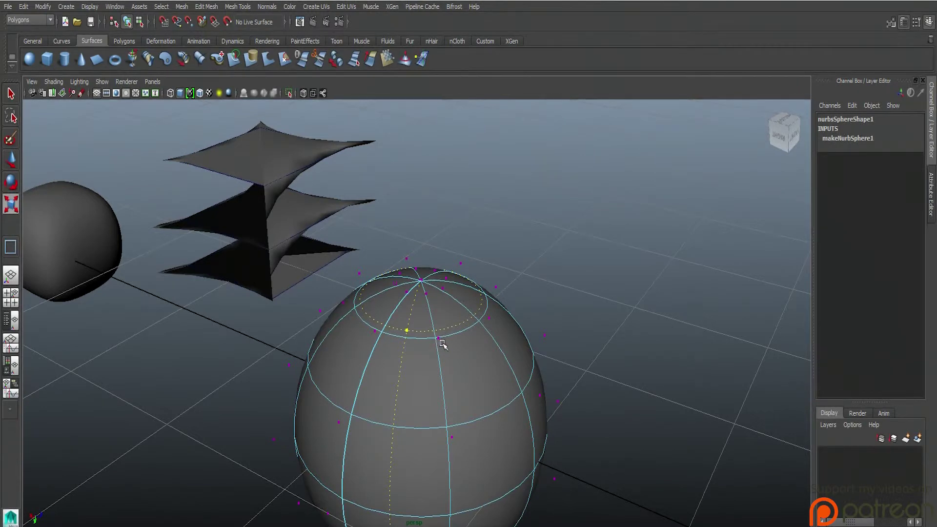
scroll(442, 343, "down", 5)
scroll(442, 343, "down", 2)
left_click_drag(293, 433, 403, 290)
key("w")
left_click(363, 374)
left_click_drag(303, 424, 372, 319)
left_click_drag(412, 417, 298, 411, "alt")
left_click_drag(373, 403, 400, 411)
Step: Switch the deformed NURBS sphere to isoparm mode and select an isoparm around its middle
right_click(429, 357)
right_click_drag(416, 352, 414, 332)
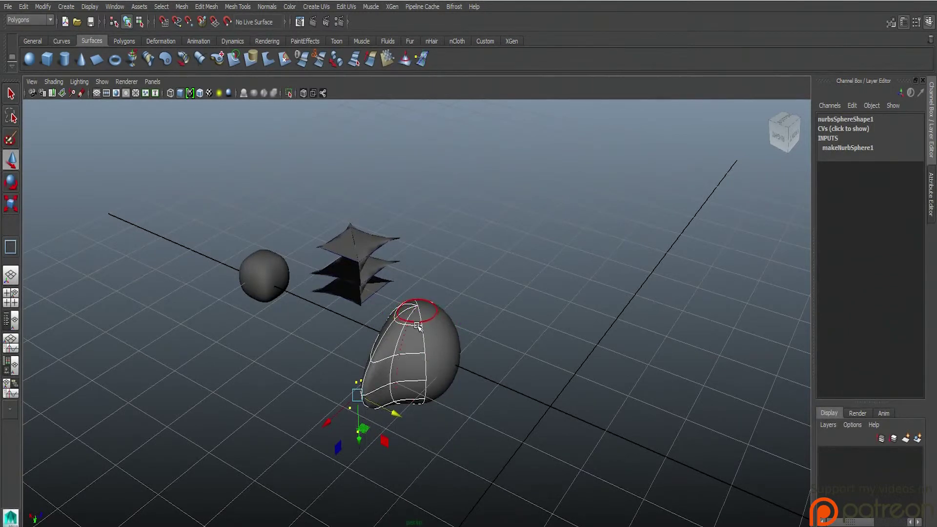
left_click(414, 372)
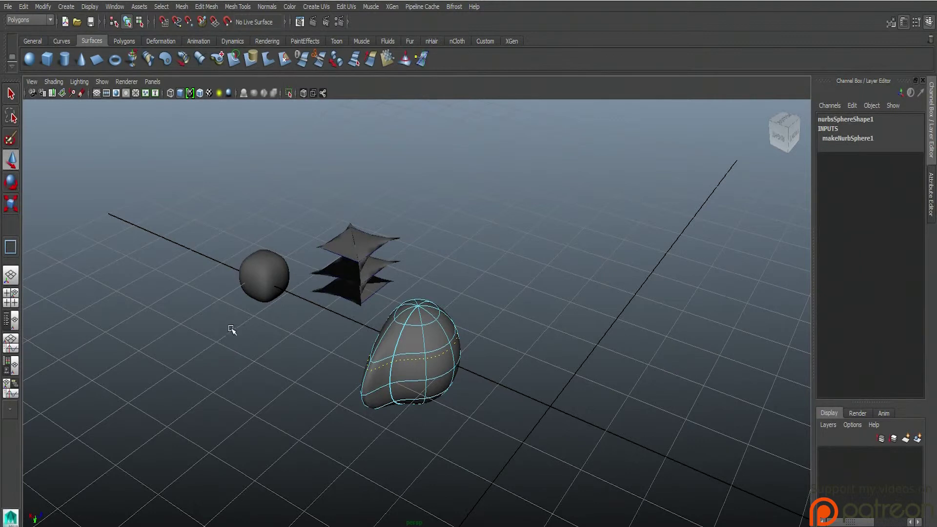
Step: Select the smoothed cube, switch it to vertex face mode and pick a vertex face on its side
left_click(269, 296)
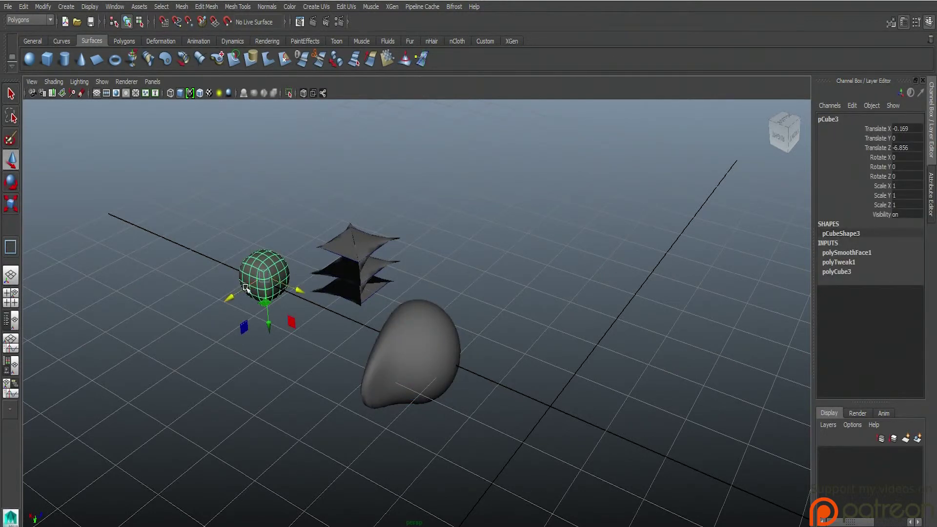
right_click(254, 274)
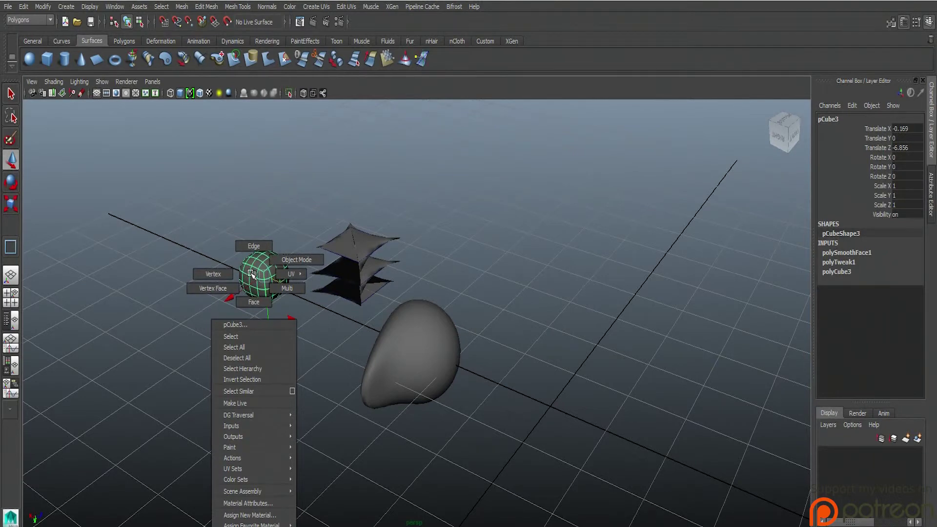
right_click_drag(251, 274, 233, 283)
scroll(225, 284, "up", 5)
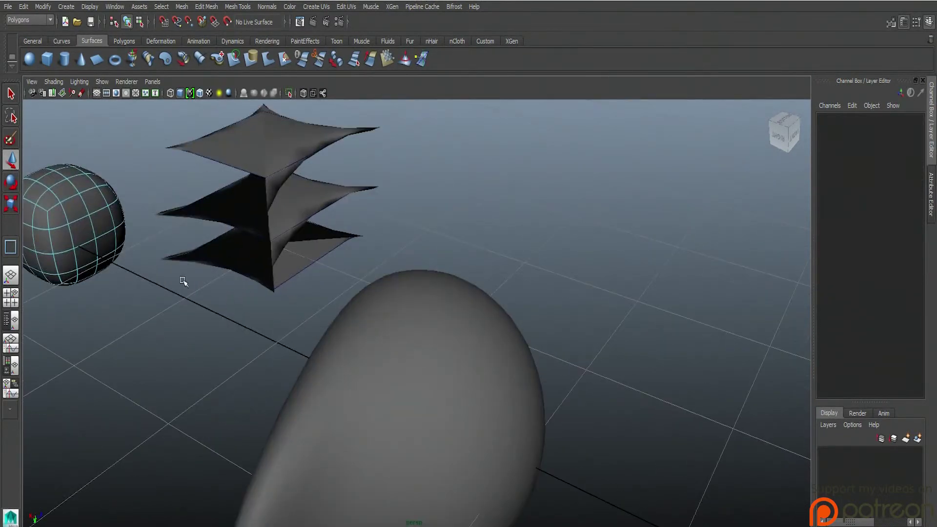
left_click(103, 245)
Step: Return the smoothed cube to object mode and select it as a whole object
right_click(97, 224)
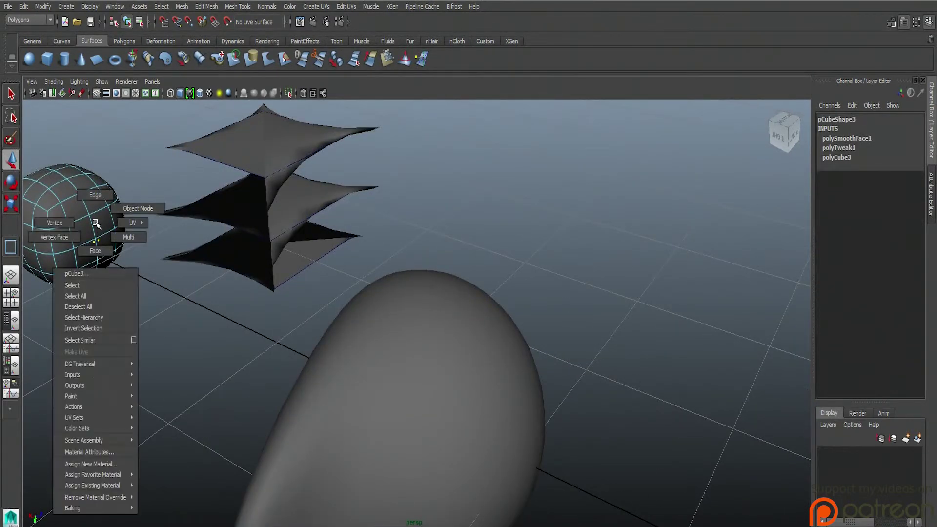
right_click_drag(97, 224, 115, 215)
left_click(94, 223)
left_click(105, 347)
left_click(74, 232)
scroll(84, 373, "down", 5)
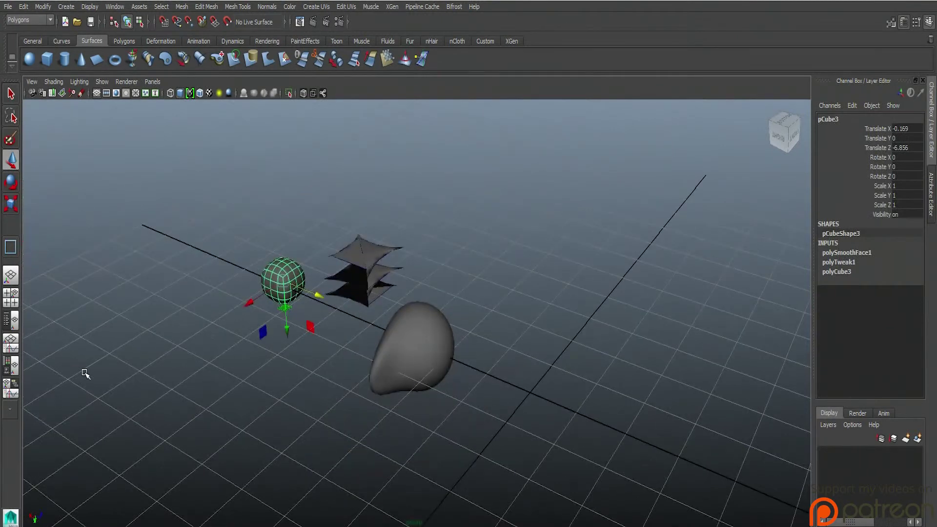
Step: Select the deformed NURBS sphere, then select the lofted surface as a whole object
left_click(402, 367)
right_click_drag(408, 320, 409, 322)
left_click(359, 273)
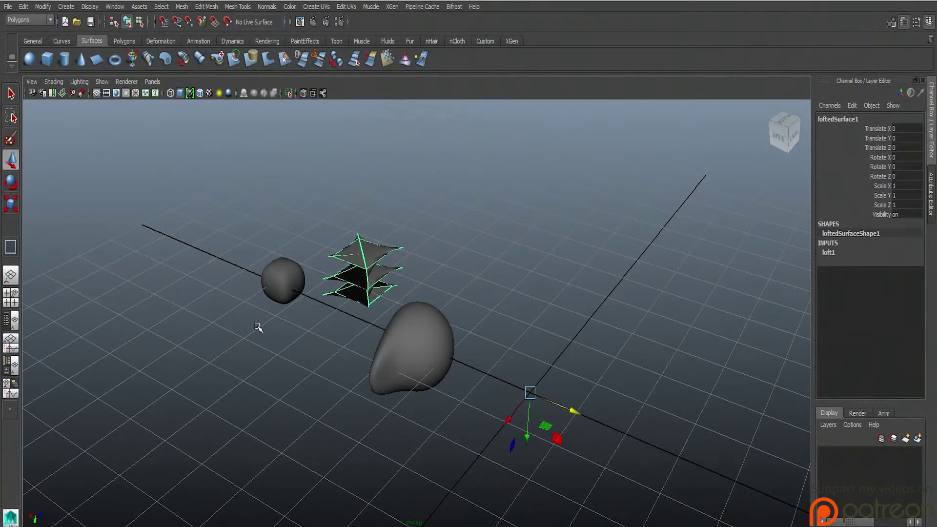
Step: Switch to the Surfaces menu set, look over its surface creation commands and clear the selection
left_click(49, 20)
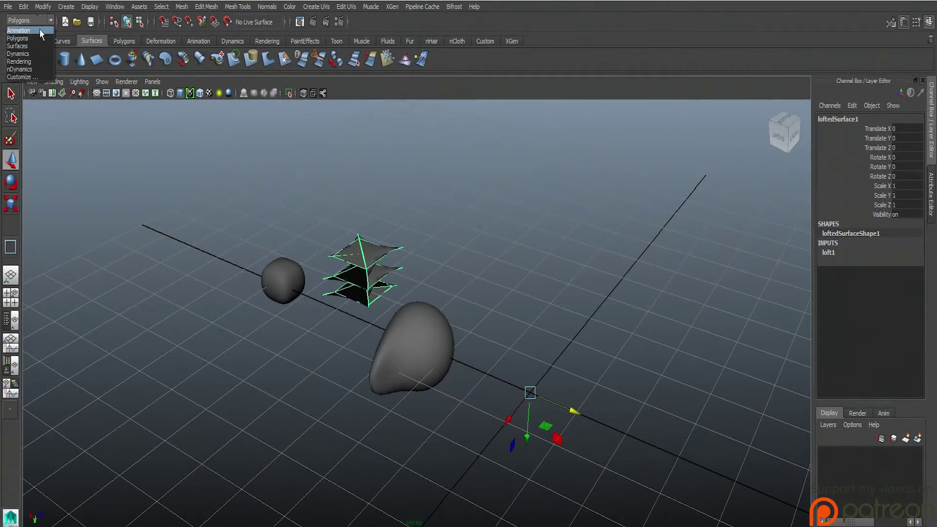
left_click(18, 46)
left_click(224, 6)
mouse_move(198, 6)
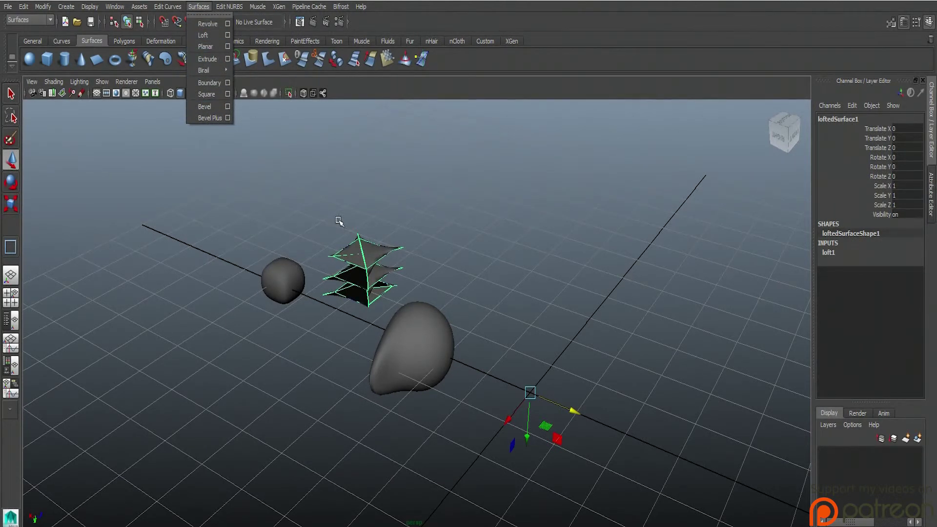
left_click(471, 227)
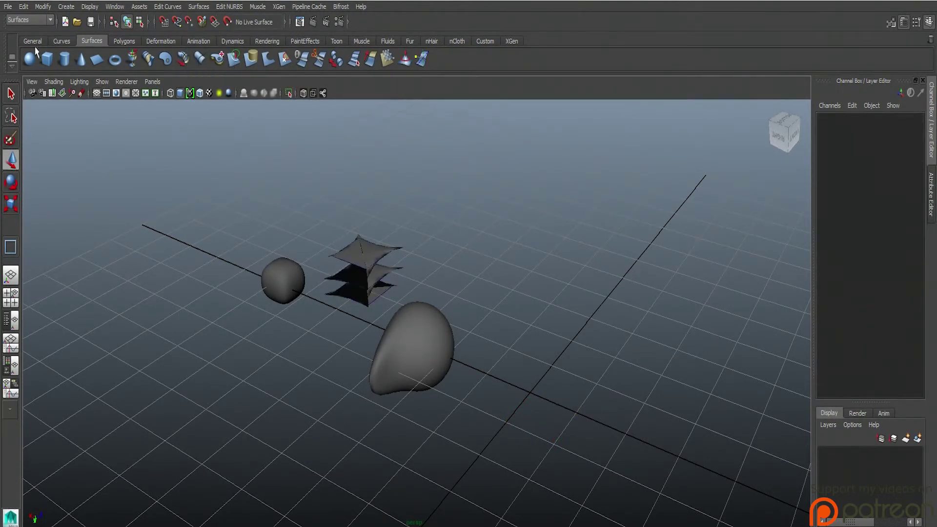
Step: Place a NURBS square on the grid at about X 1.634, Z -4.567 and fill it with a Planar surface
left_click(61, 41)
left_click(303, 353)
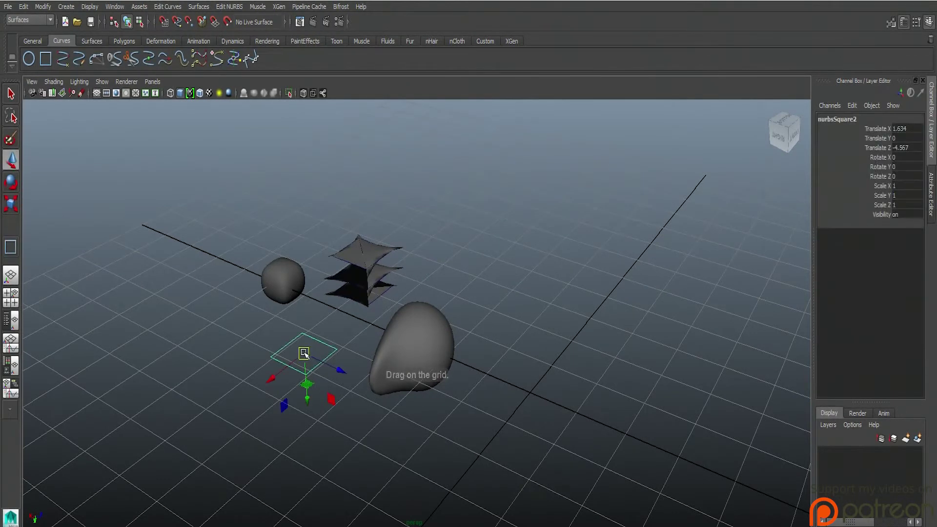
left_click(198, 6)
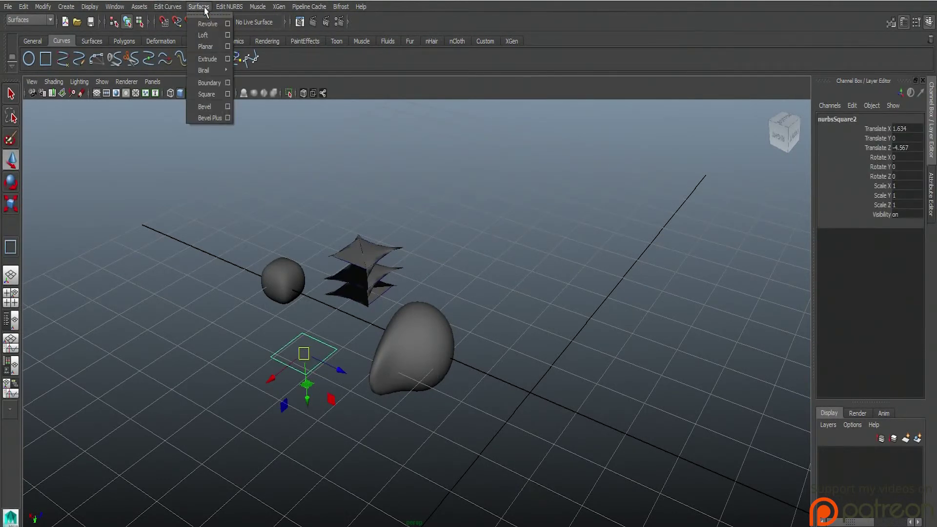
left_click(200, 47)
Step: Test-render the planar surface from below with the Maya Software renderer and inspect it from several angles
scroll(335, 431, "up", 5)
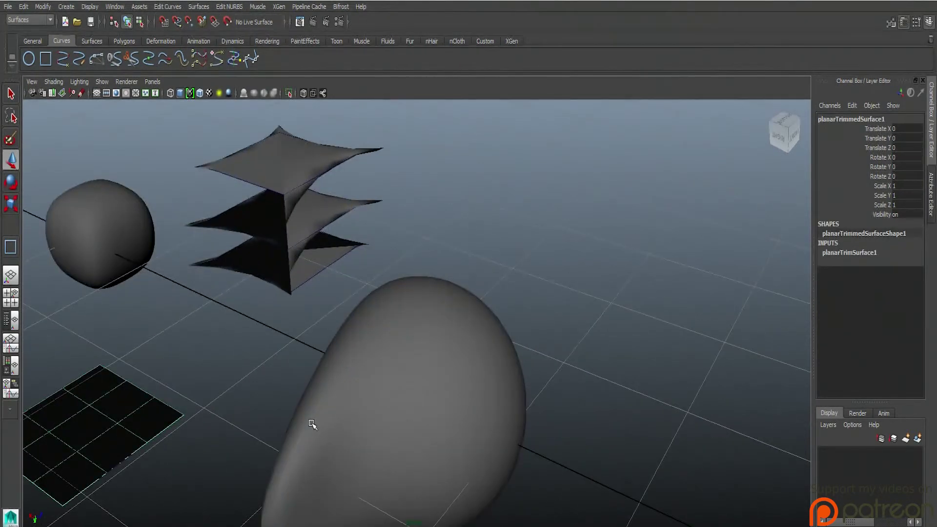
left_click_drag(308, 425, 276, 258, "alt")
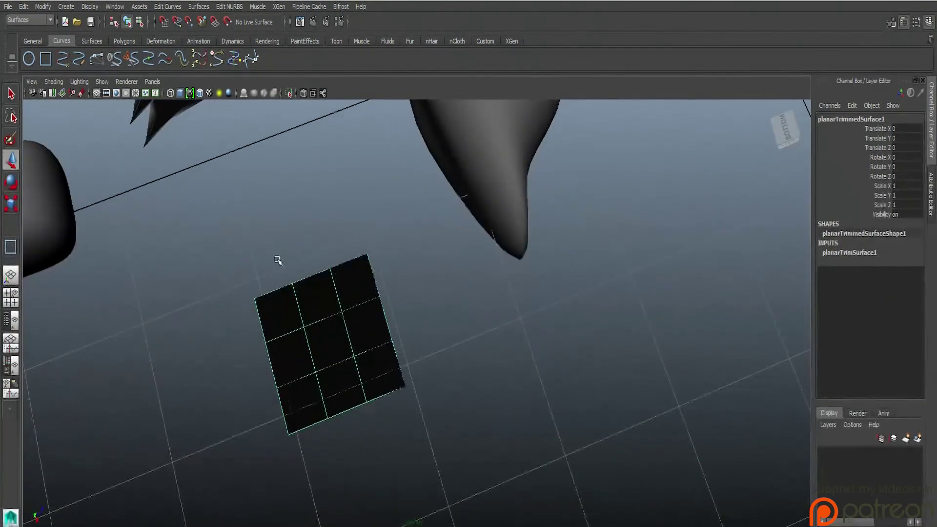
left_click(312, 23)
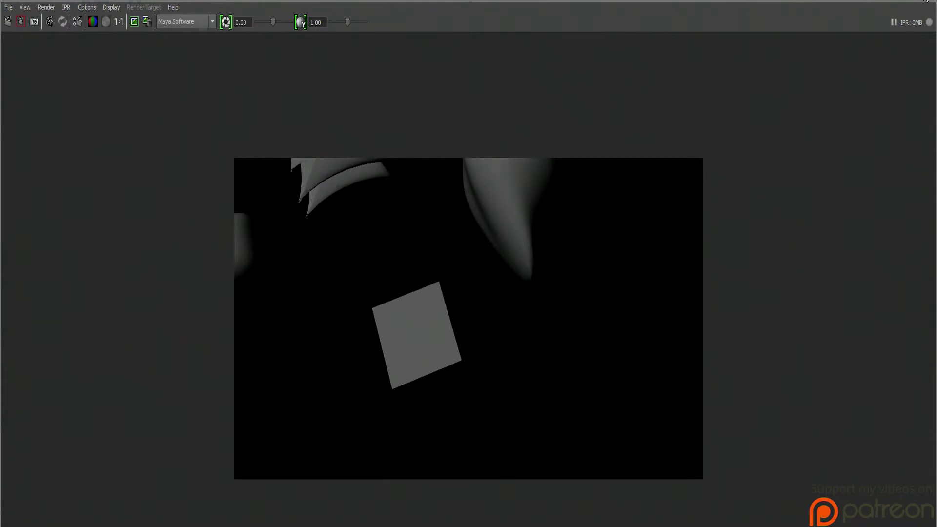
left_click(926, 1)
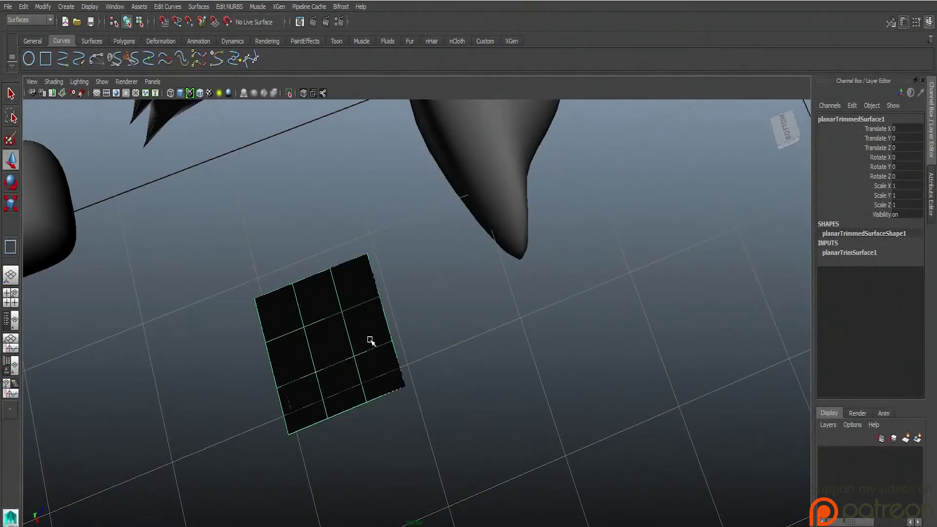
left_click_drag(399, 324, 376, 159, "alt")
left_click_drag(356, 272, 300, 421, "alt")
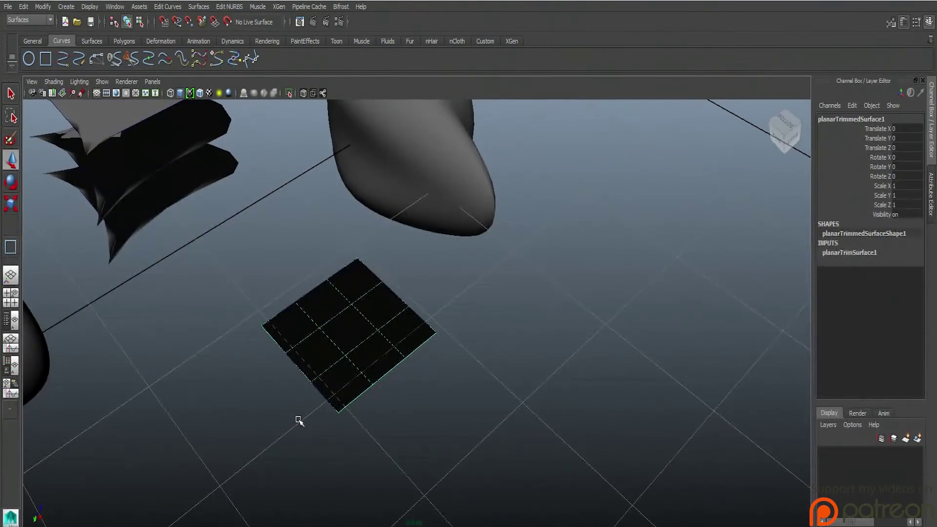
scroll(306, 324, "down", 5)
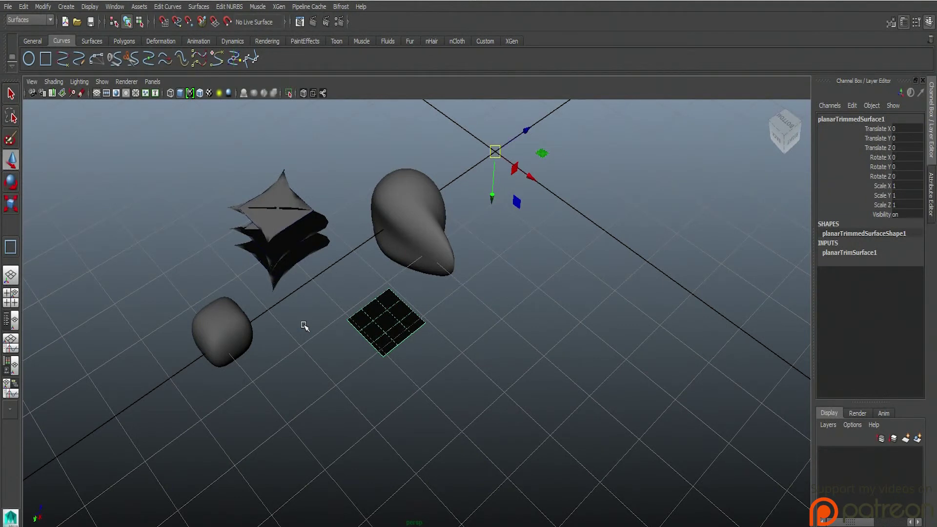
Step: Select the deformed NURBS sphere and then the smoothed cube to compare their surface structure
left_click(238, 352)
left_click(402, 245)
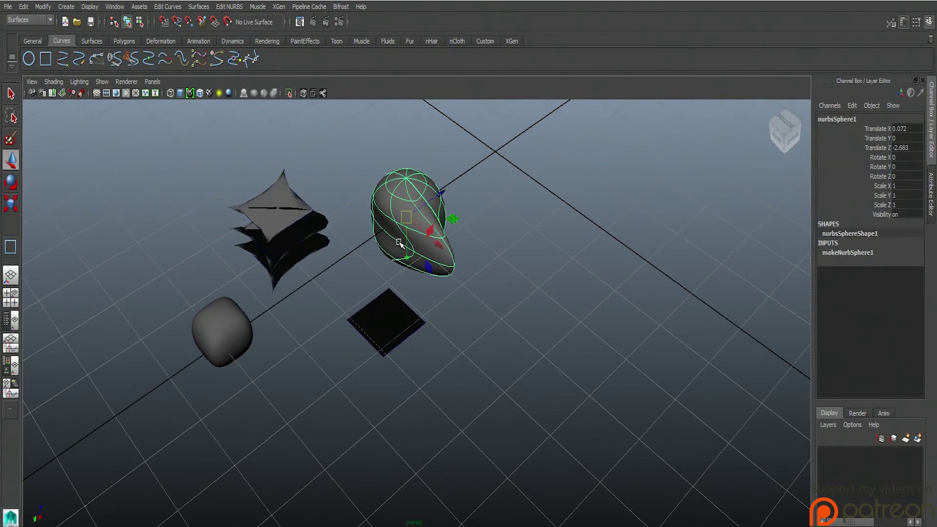
left_click(229, 329)
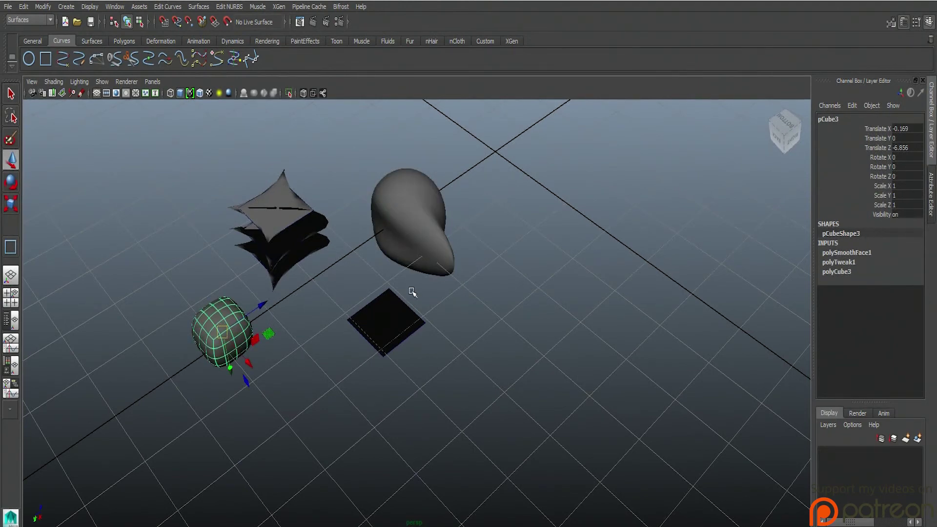